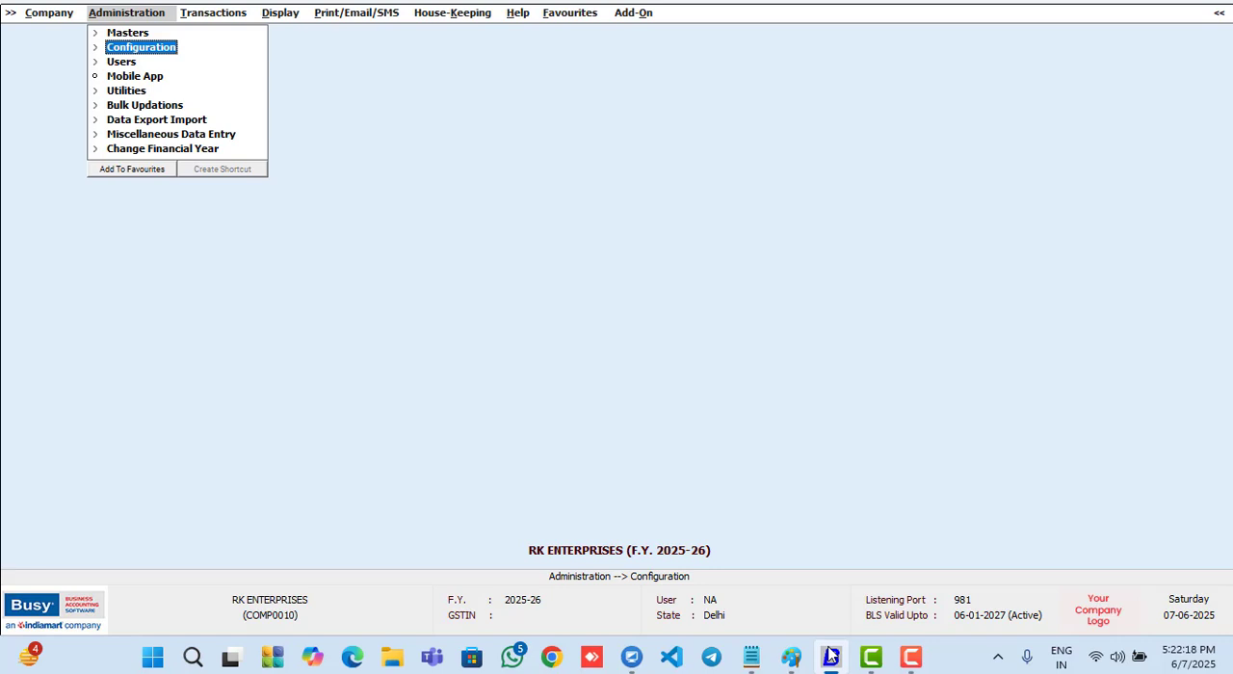
- Open the Inventory section of the Features / Options configuration
key("Return")
key("Return")
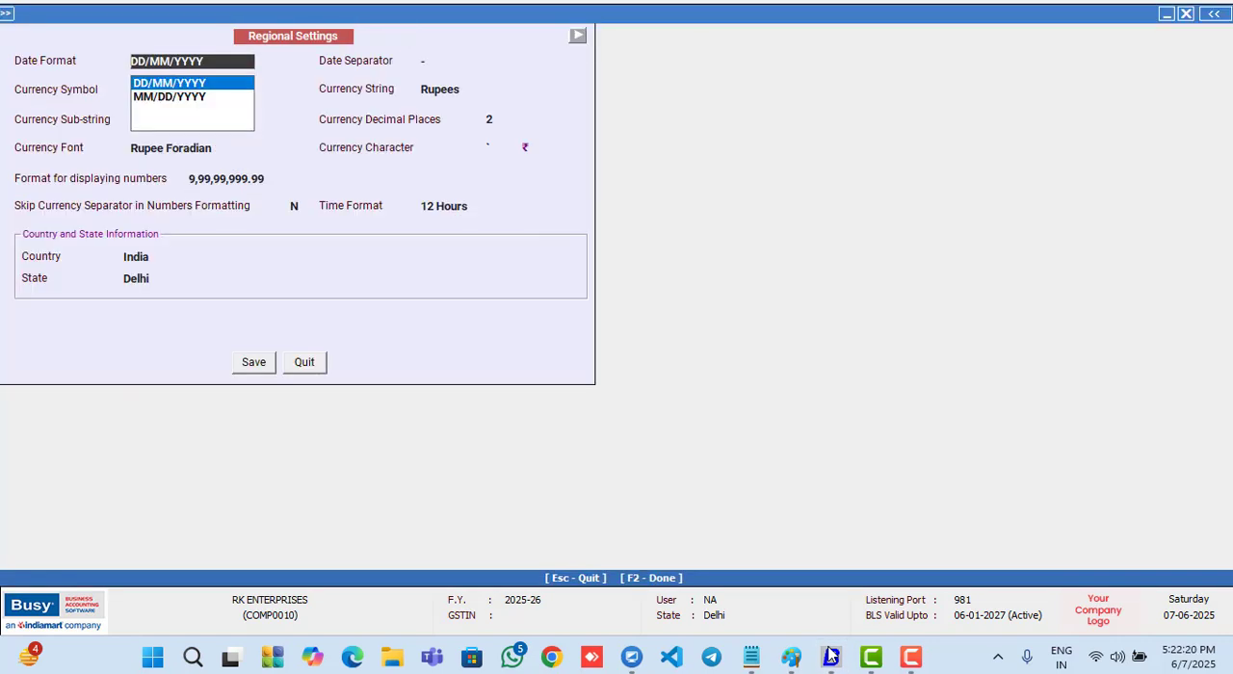
key("Escape")
key("Down")
key("Down")
key("Down")
key("Down")
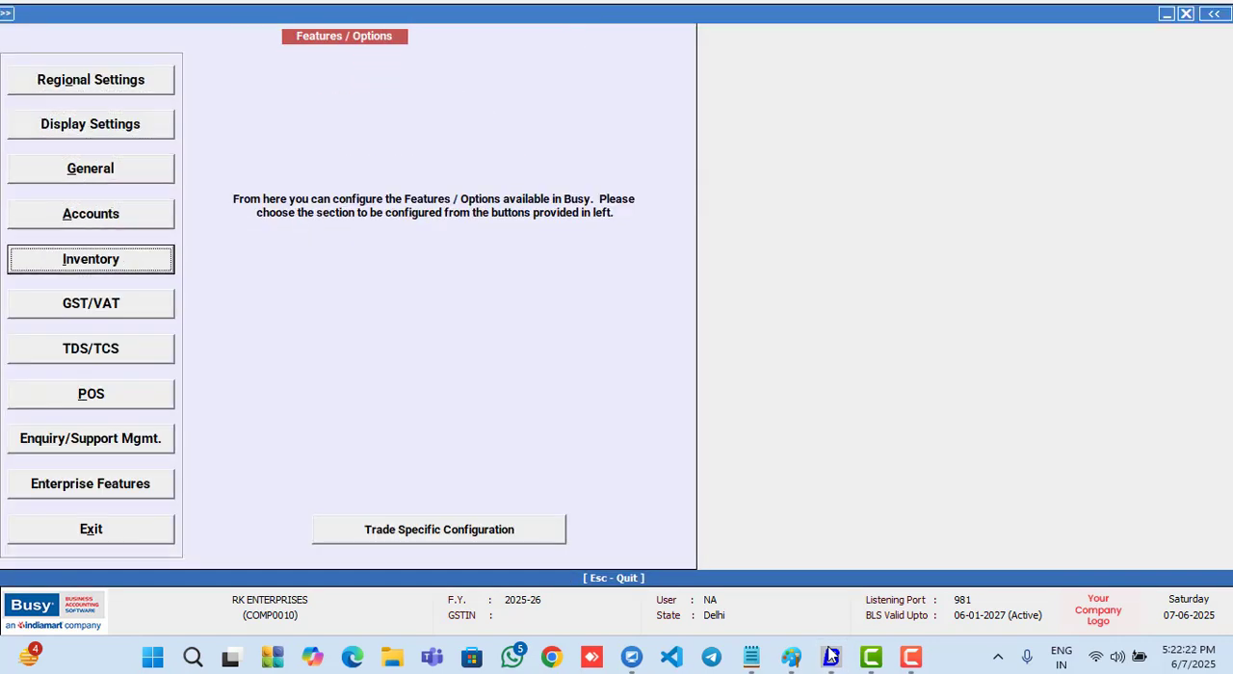
key("Return")
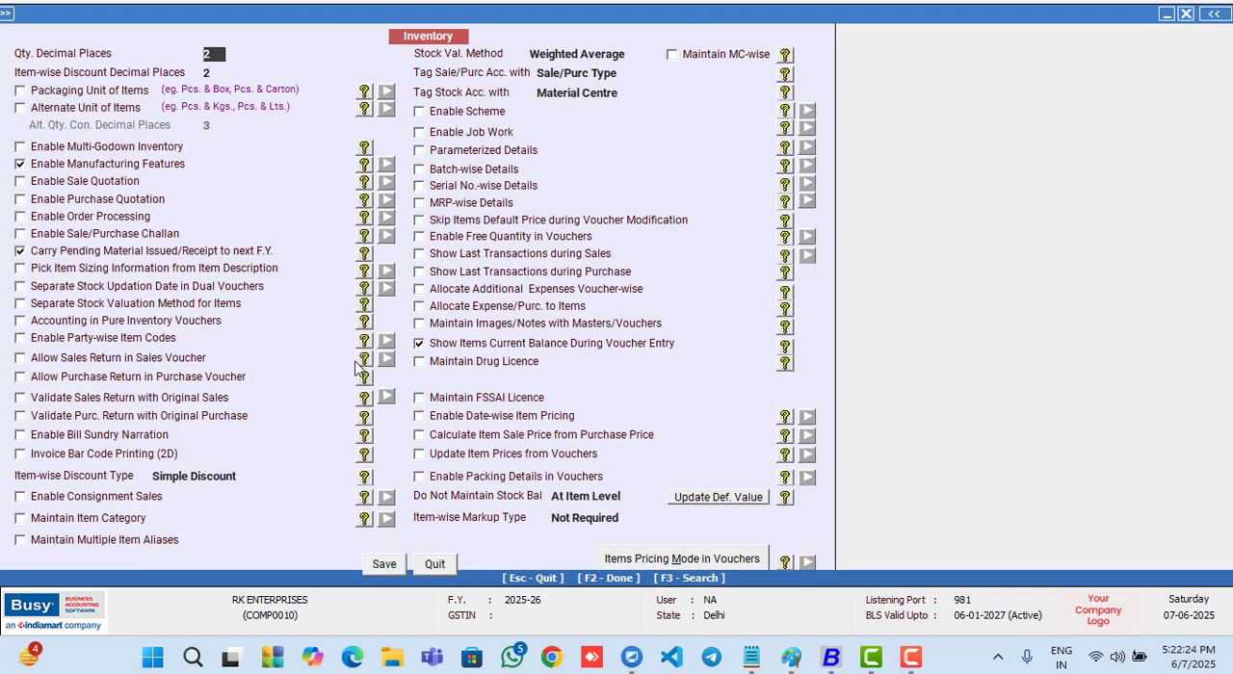
- Enable Sale Quotation and Purchase Quotation, accept their default options, and save the inventory configuration
left_click(40, 183)
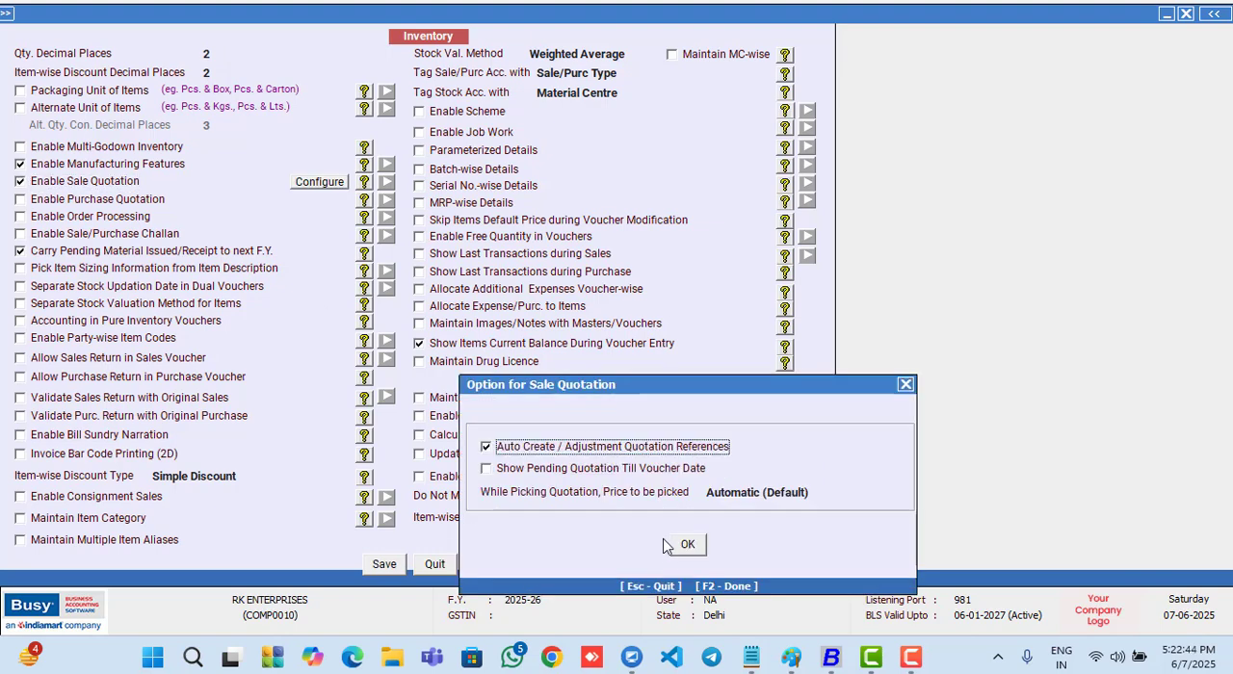
left_click(688, 545)
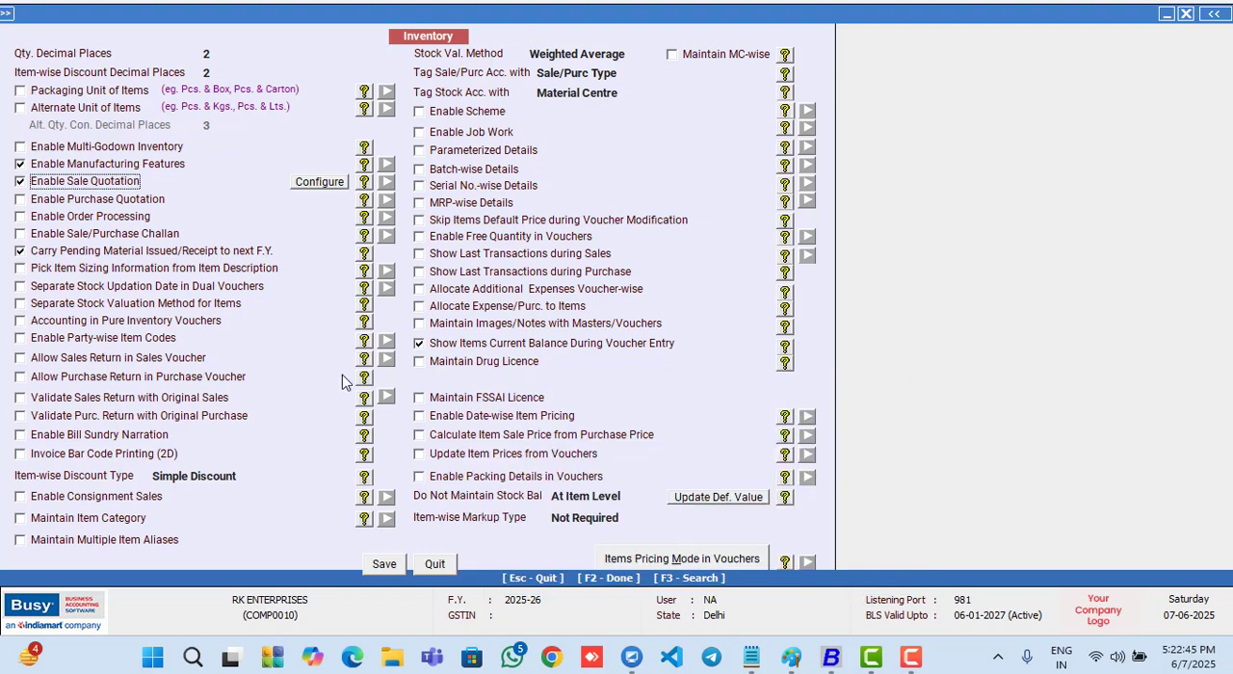
left_click(39, 205)
left_click(676, 547)
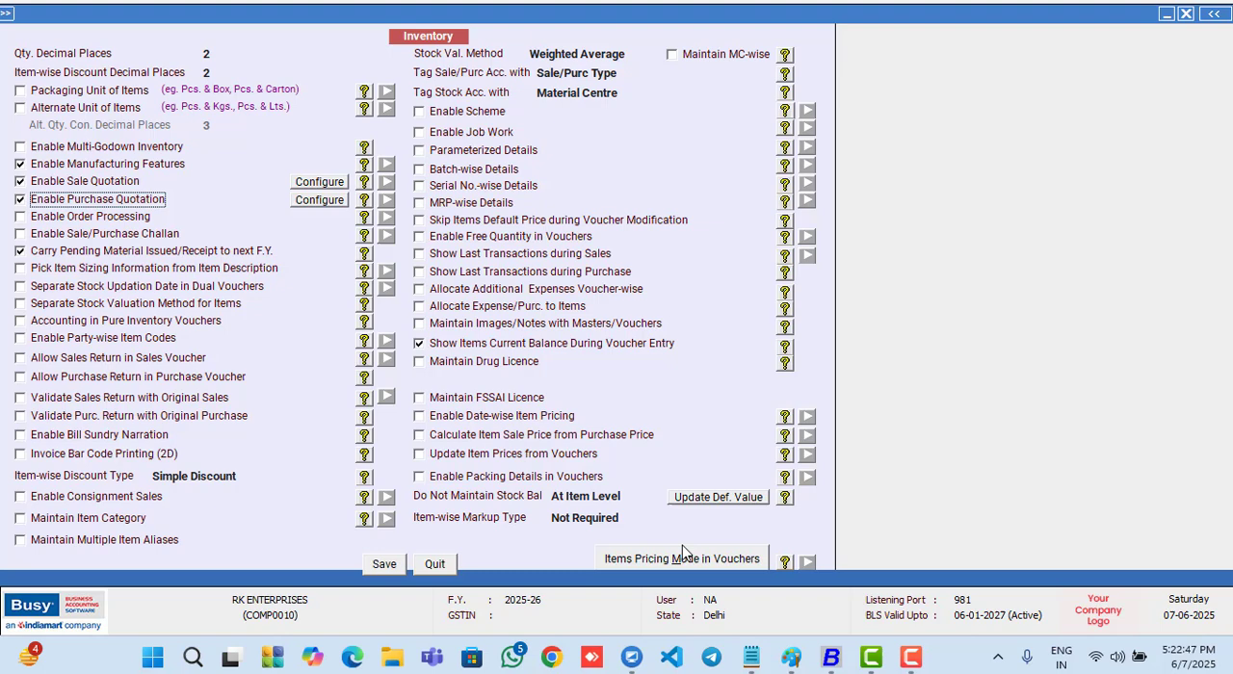
left_click(383, 562)
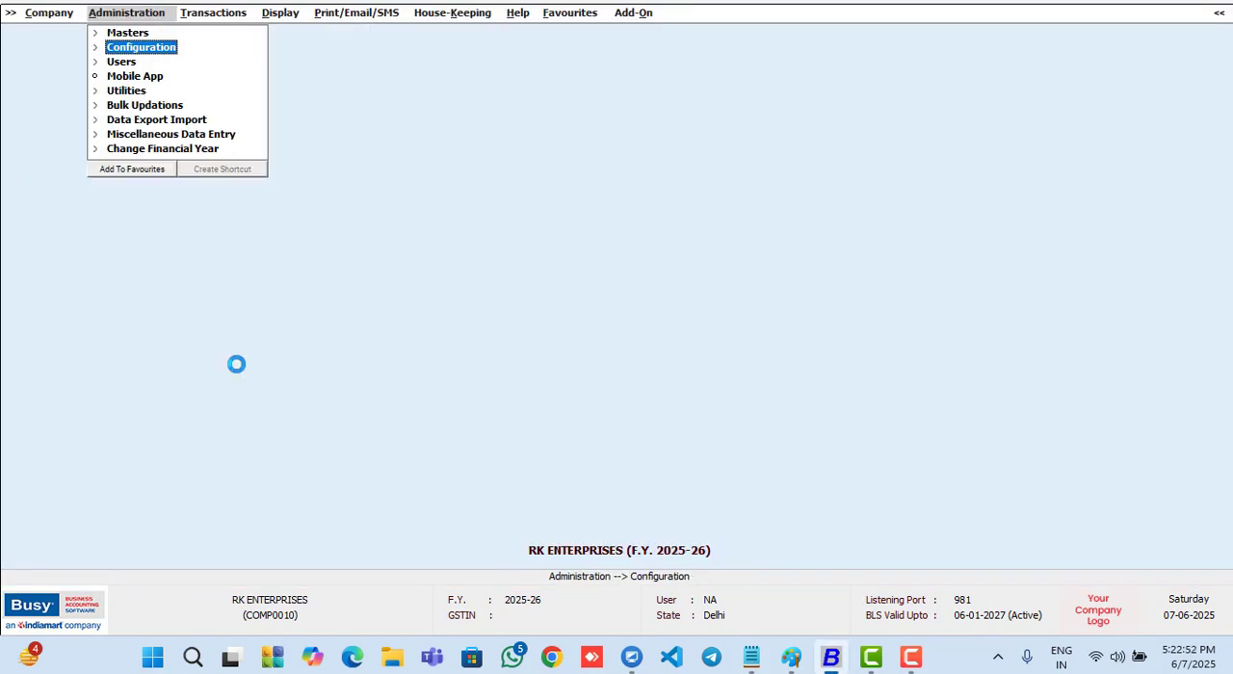
- Add a new sales quotation voucher with the sale type Local-18%
key("Right")
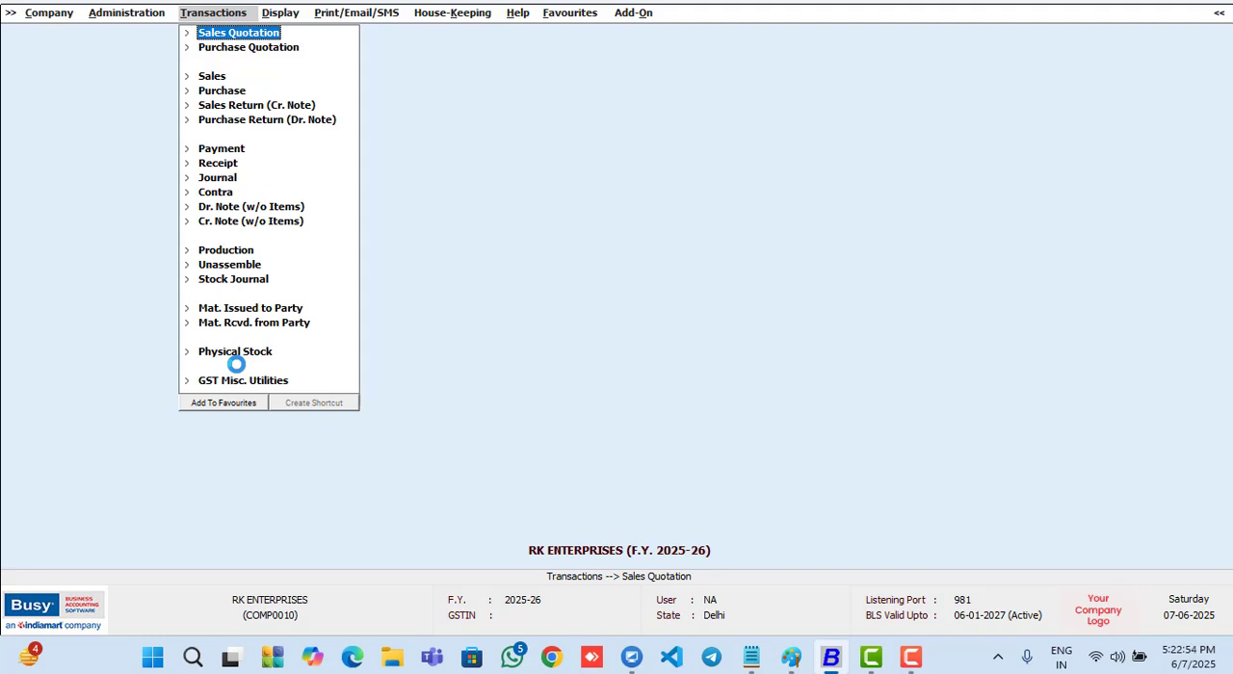
key("Down")
key("Up")
key("Return")
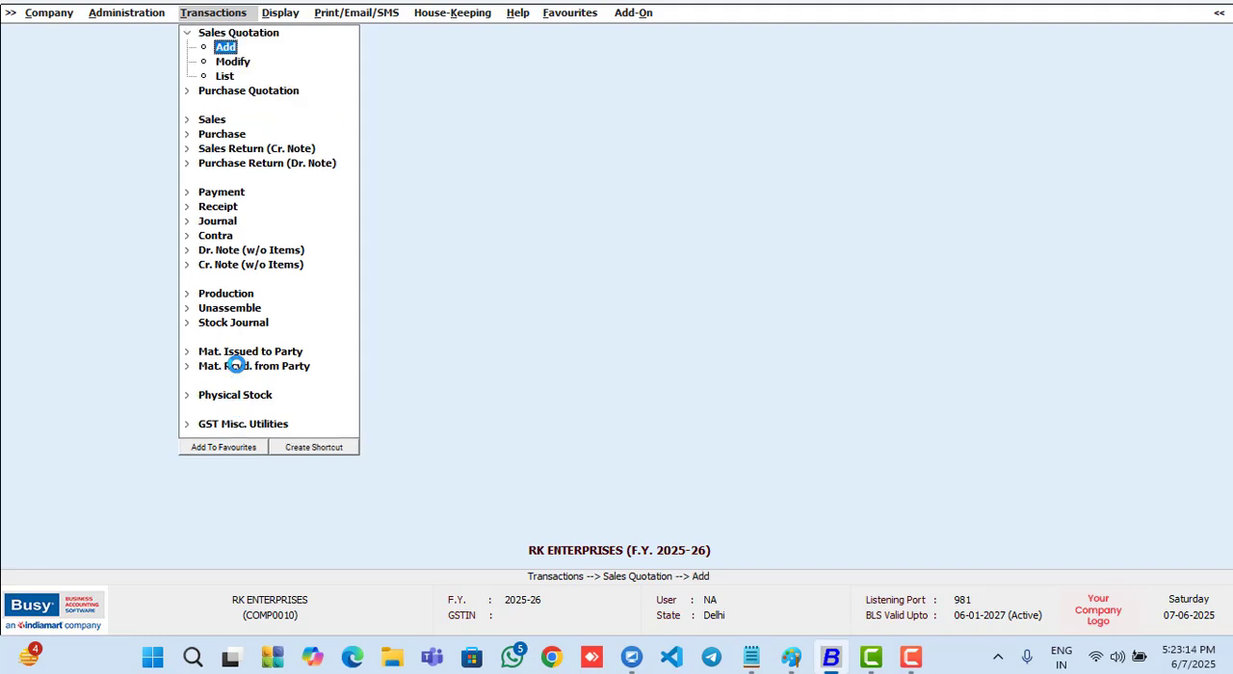
key("Return")
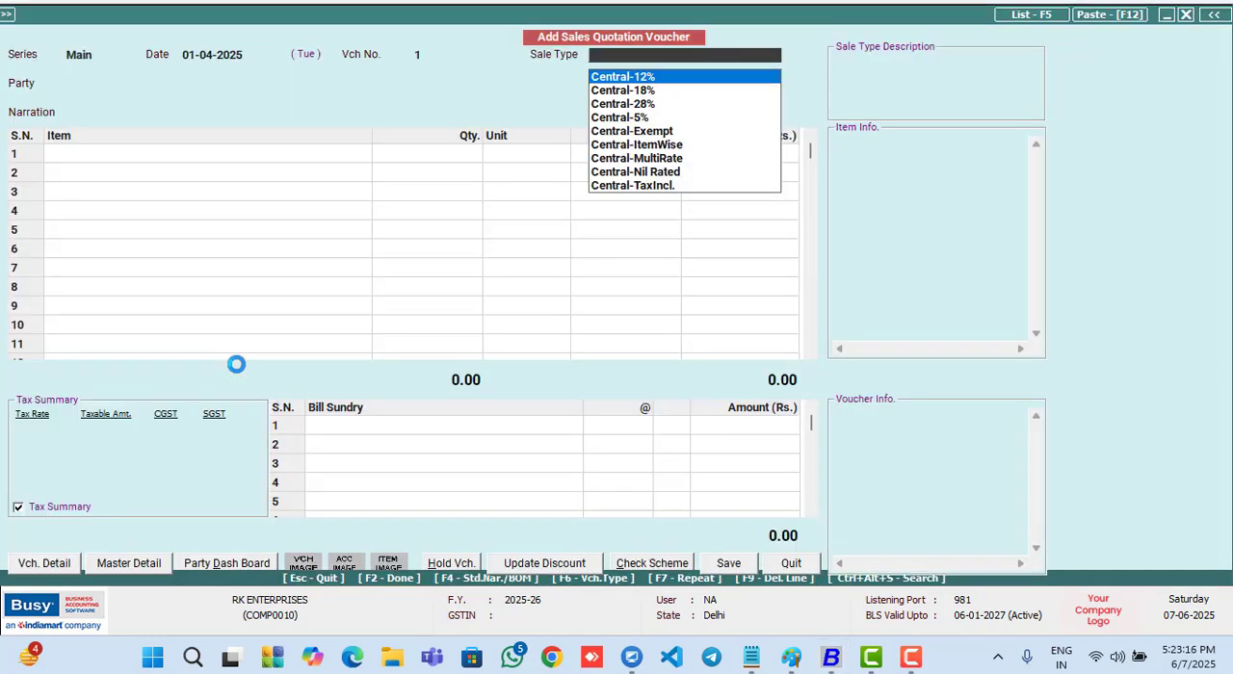
type("l")
key("Down")
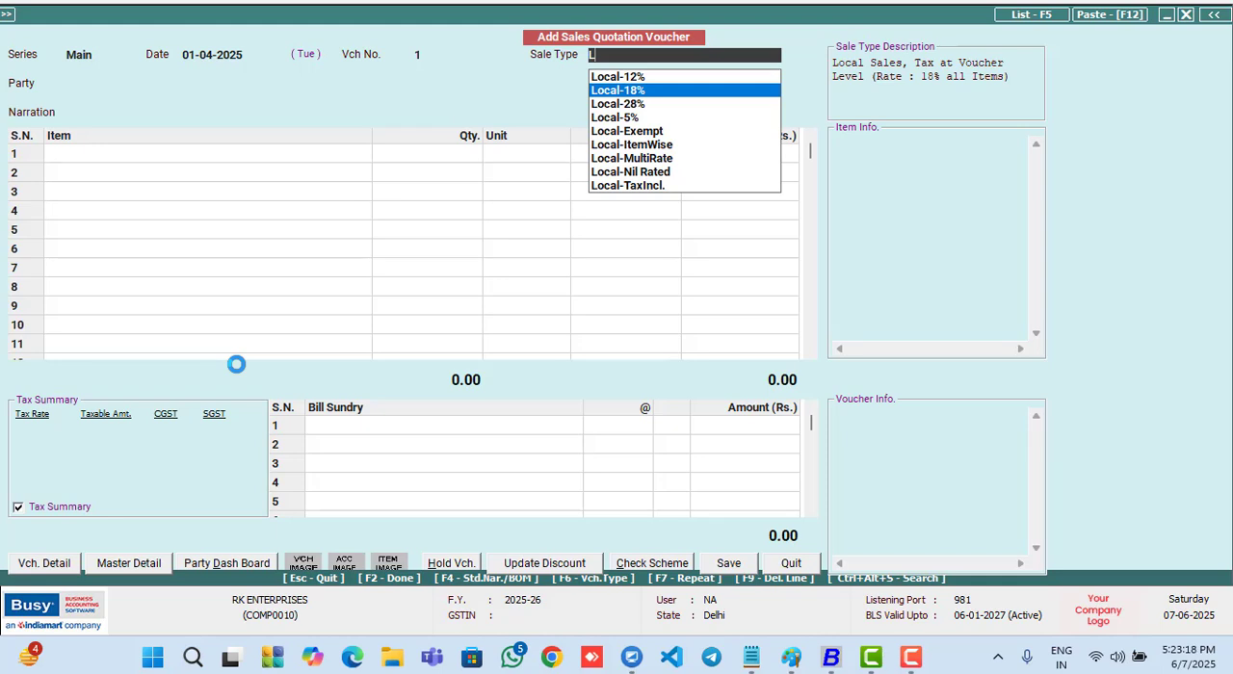
key("Return")
- Create a new account master from the voucher's Party field, with VK as name and print name
key("Down")
key("Up")
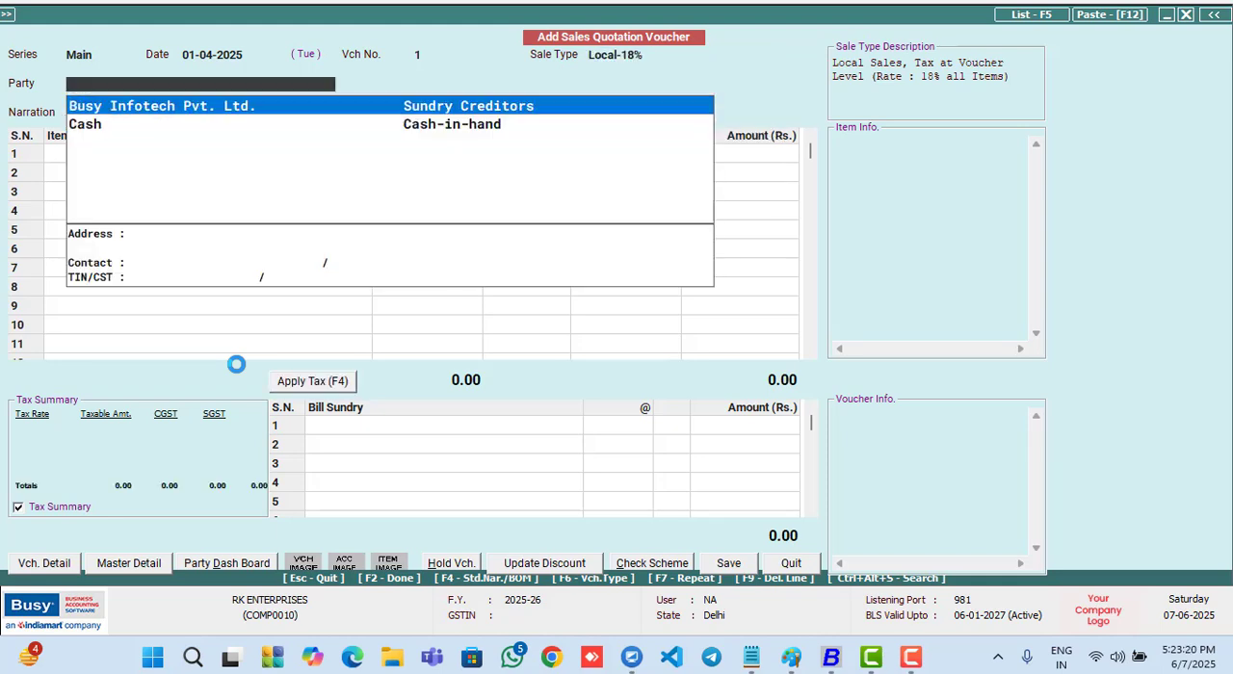
key("F3")
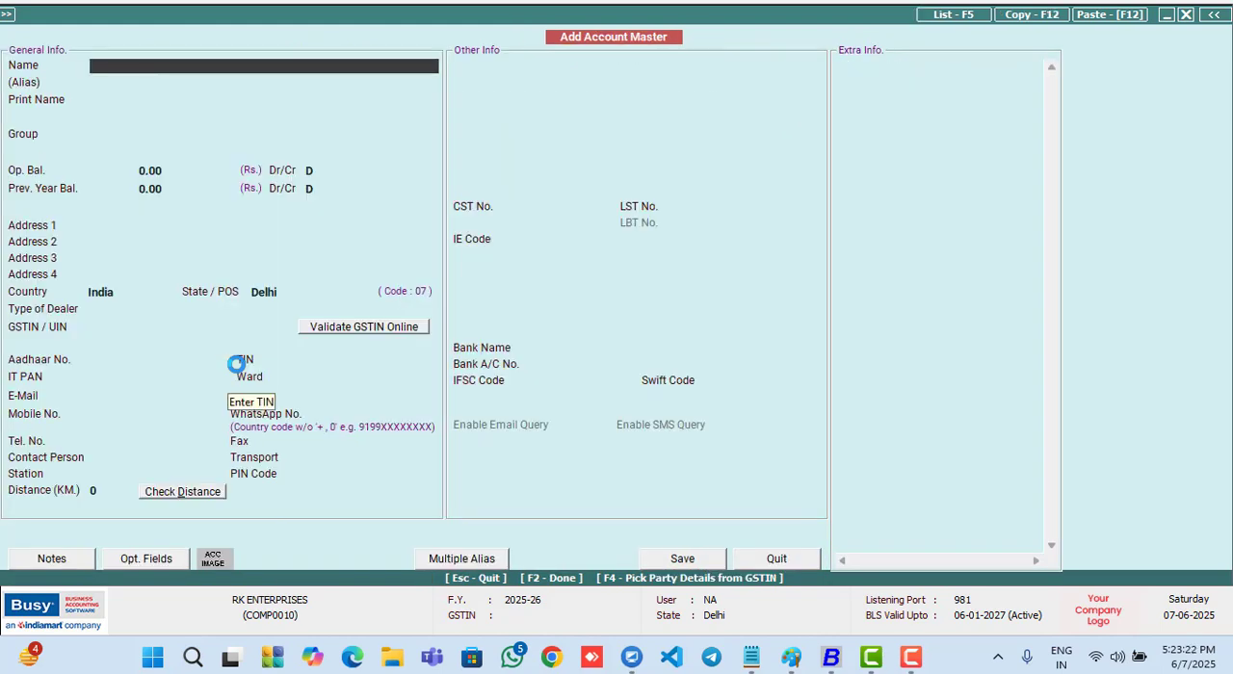
type("VK")
key("Return")
- Assign the VK account to the Sundry Debtors group and save it as the quotation's party
key("Return")
key("Return")
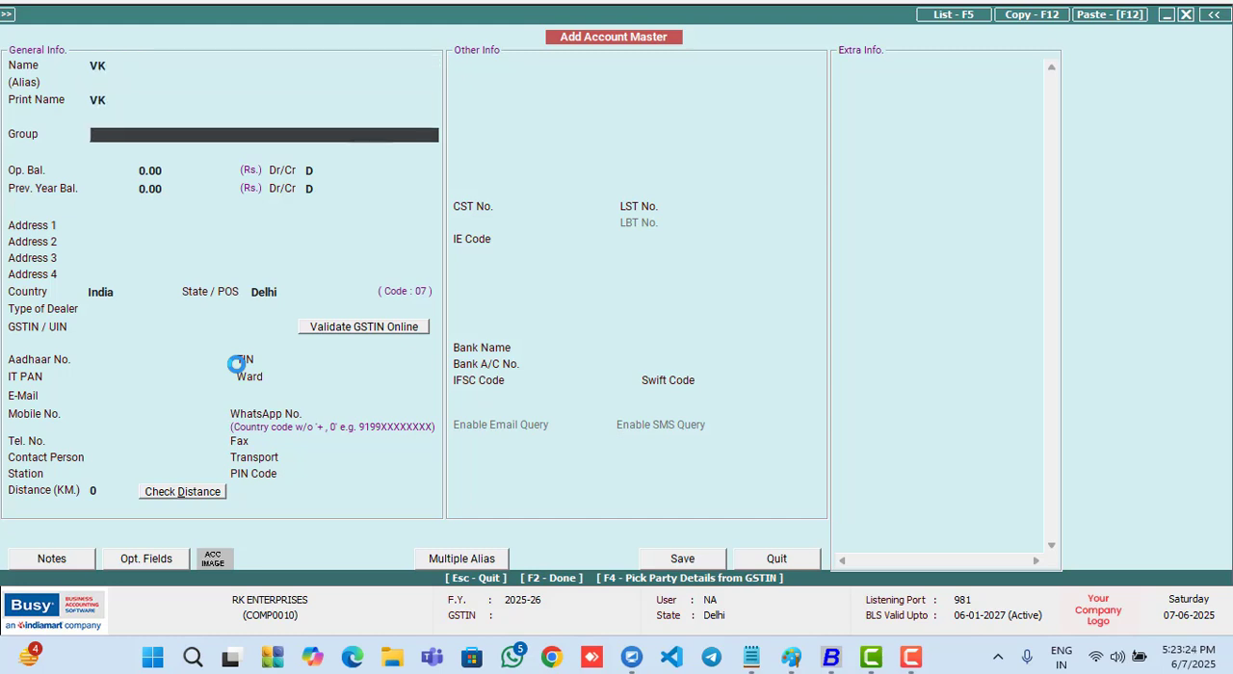
type("SU")
key("Down")
key("Return")
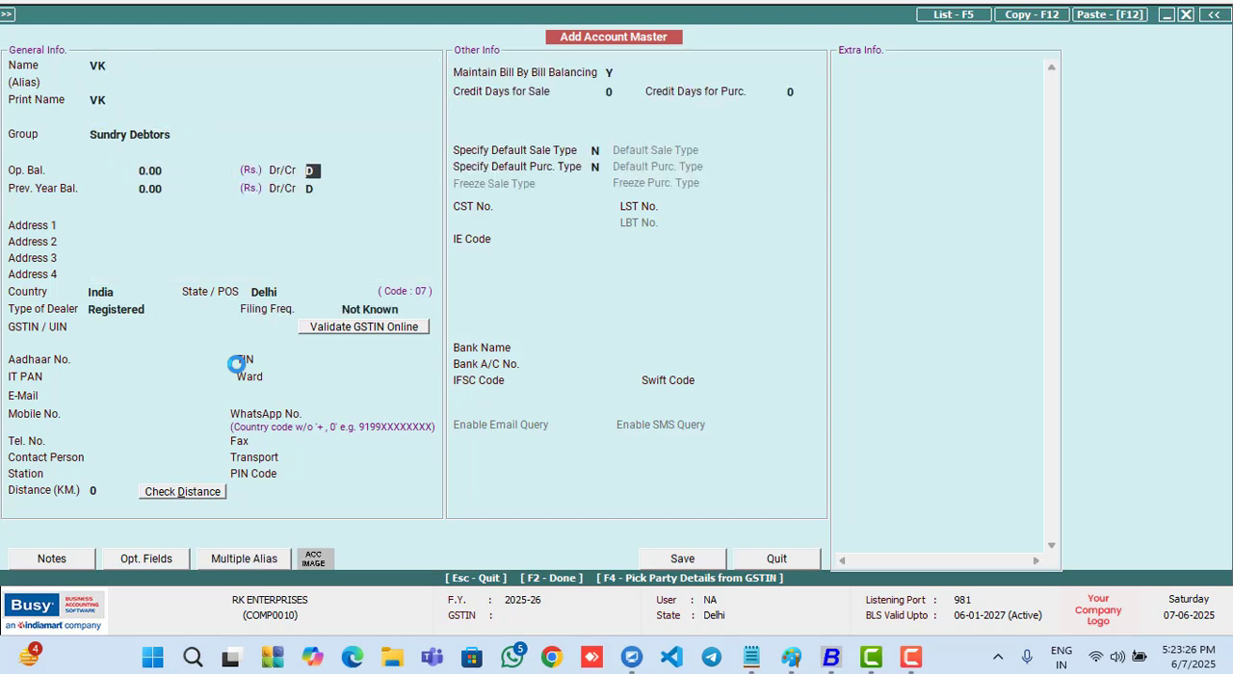
key("Return")
key("Return")
key("Return")
key("Return")
key("Return")
key("Return")
key("Return")
key("Return")
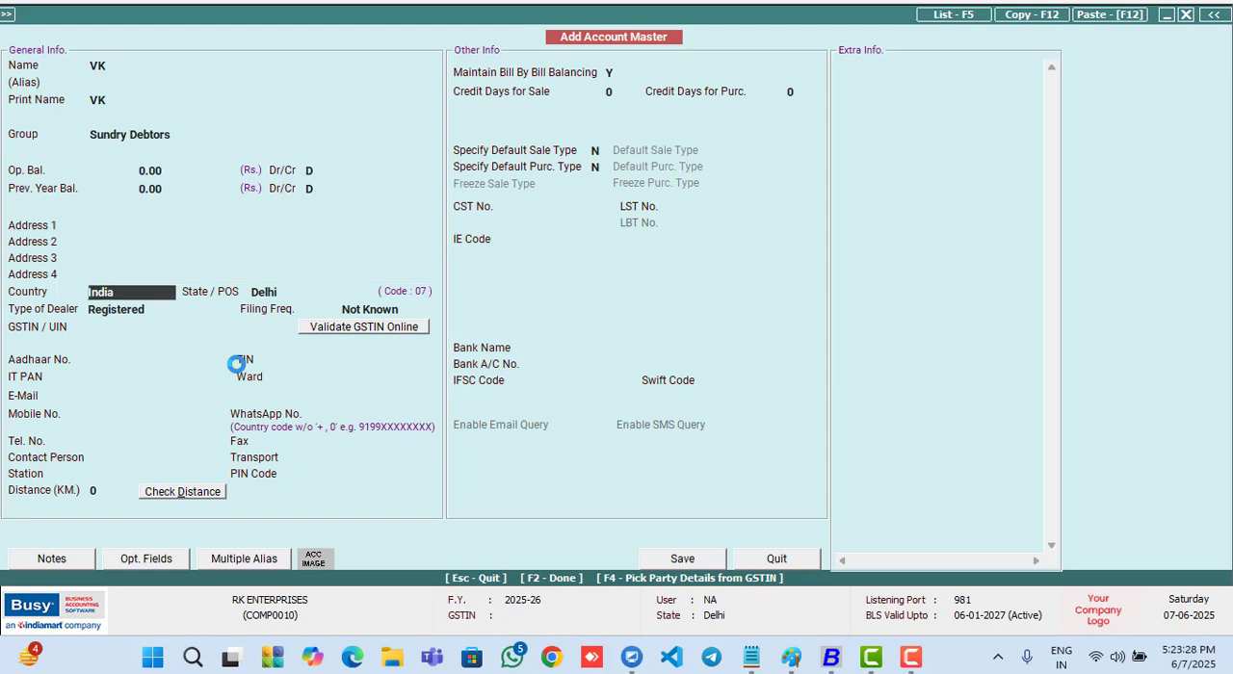
key("Down")
key("Return")
key("F2")
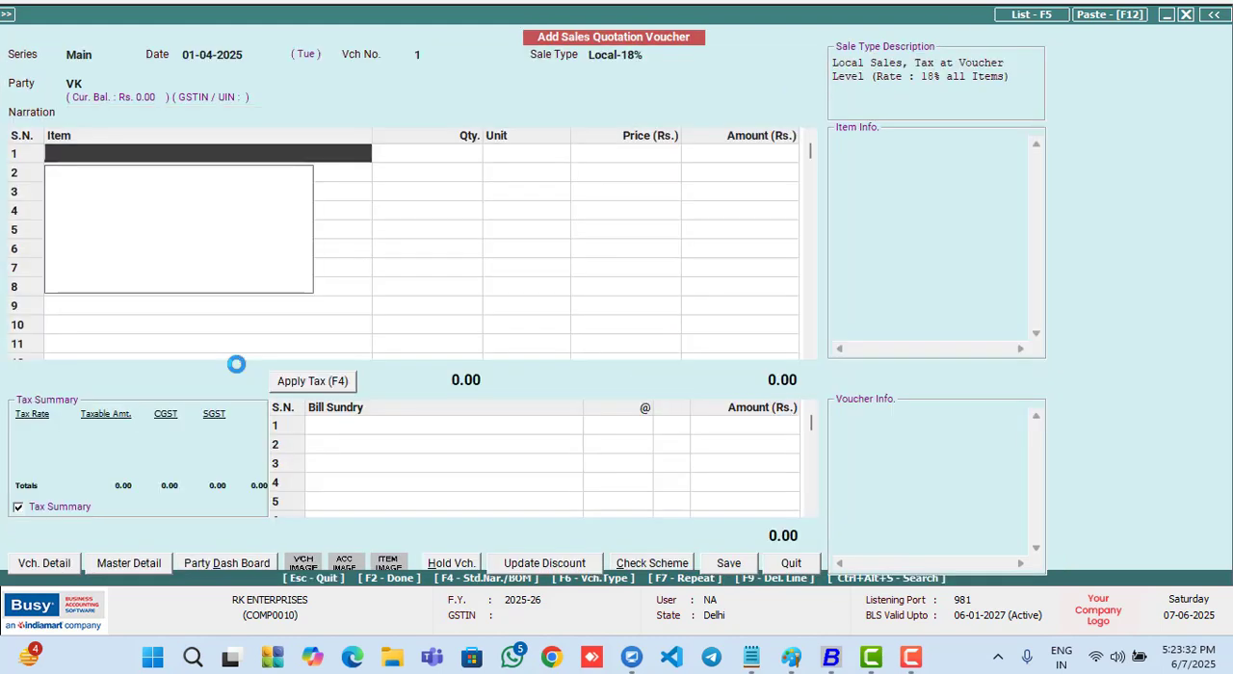
- Create a new item master from the first voucher line, named DEMO in the General group
key("F3")
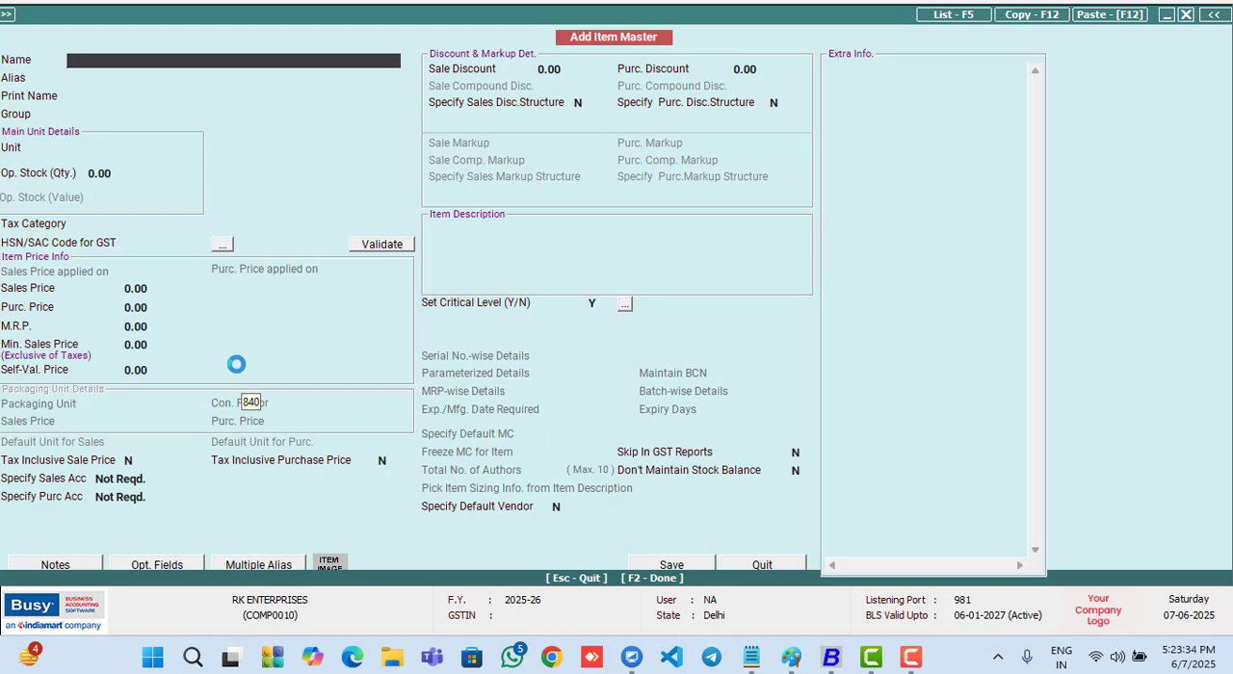
type("DEMO")
key("Return")
key("Return")
key("Return")
key("Return")
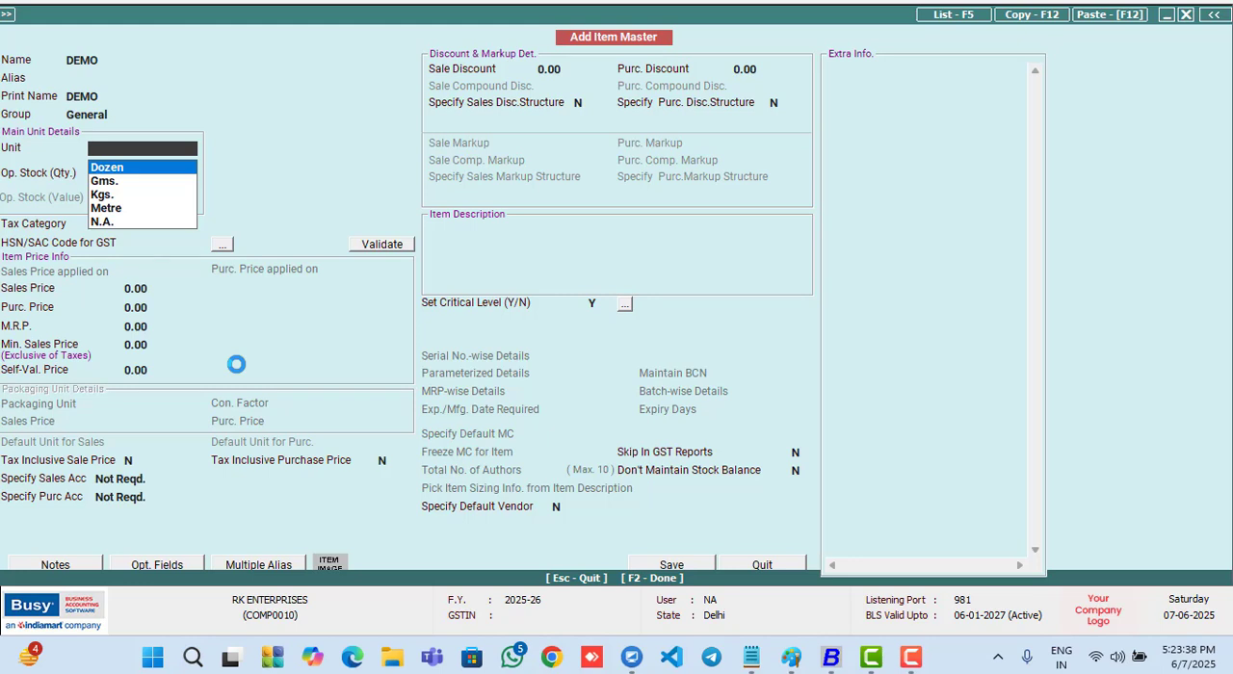
- Set the DEMO item's unit to Pcs., tax category to GST 18% and HSN/SAC code to 1466, and save it
type("p")
key("Return")
key("Return")
type("1")
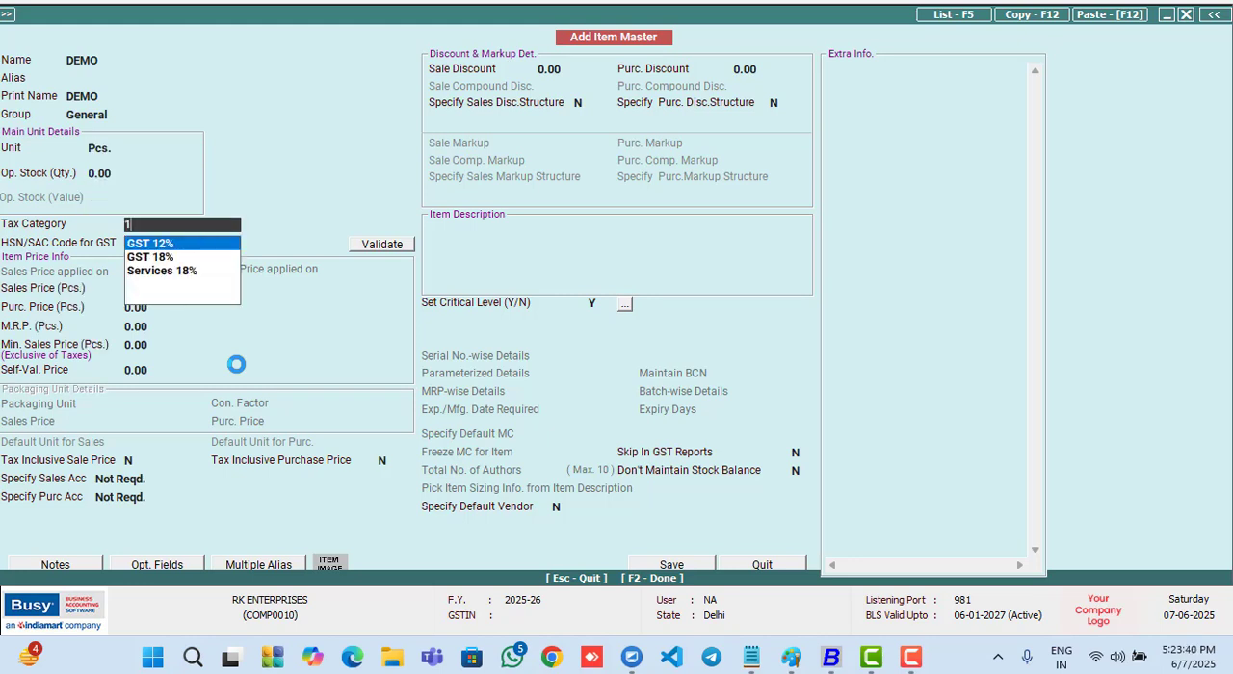
type("8")
key("Return")
type("1466")
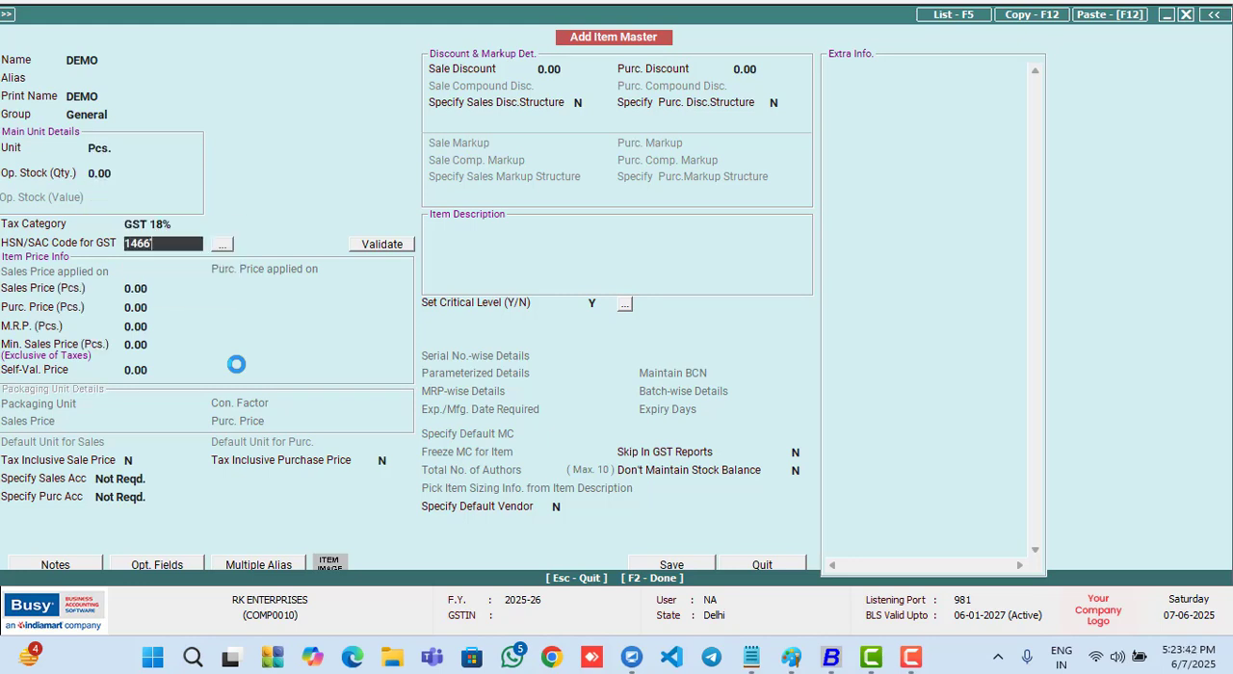
key("Return")
key("F2")
- Enter a quantity of 10 Pcs. at a price of 500 for the DEMO line, leaving the item description blank
key("Return")
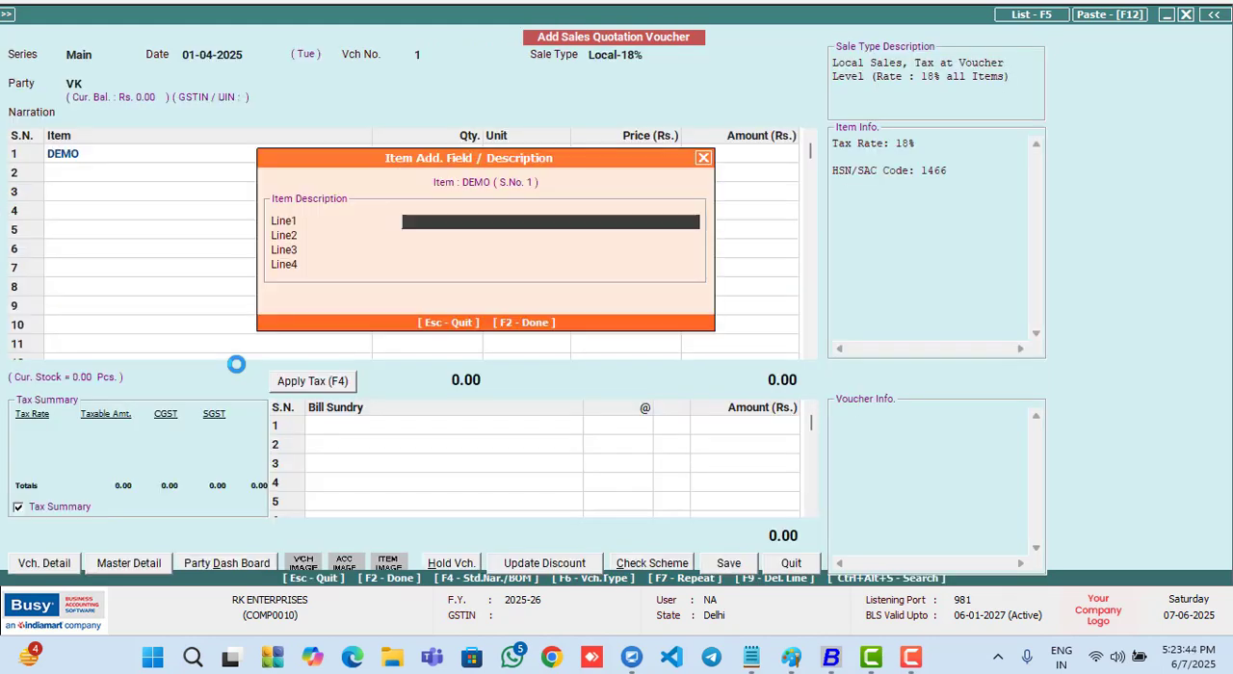
key("Return")
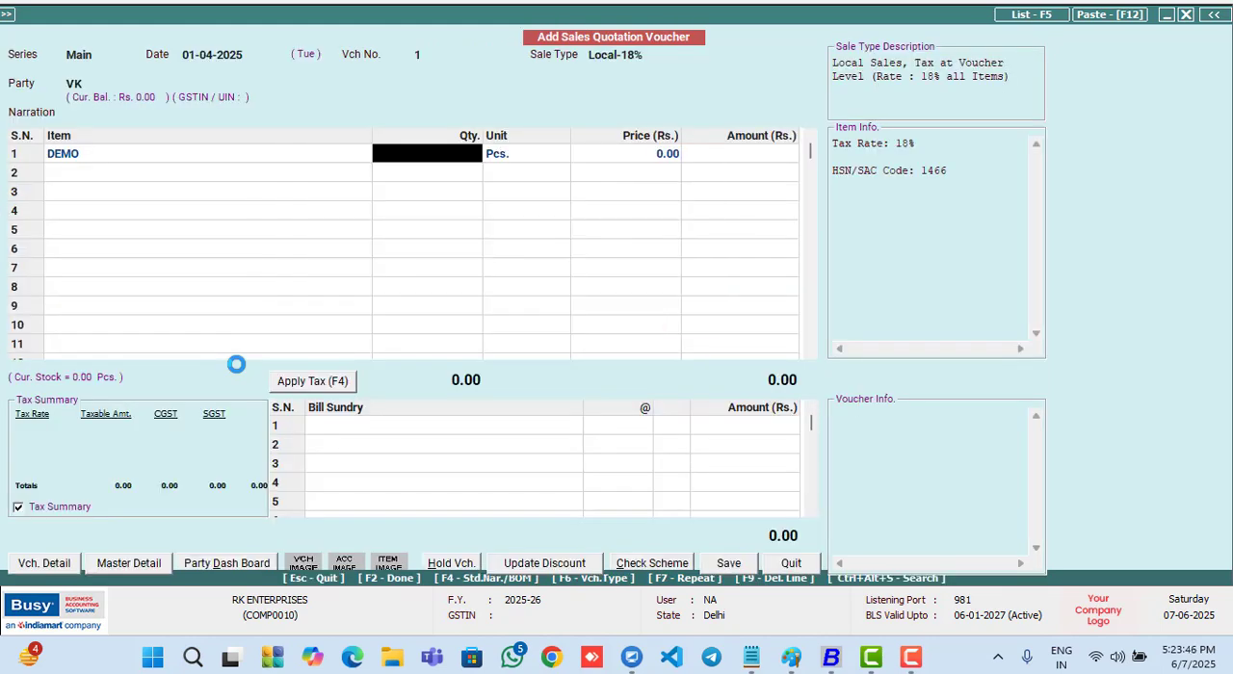
type("10")
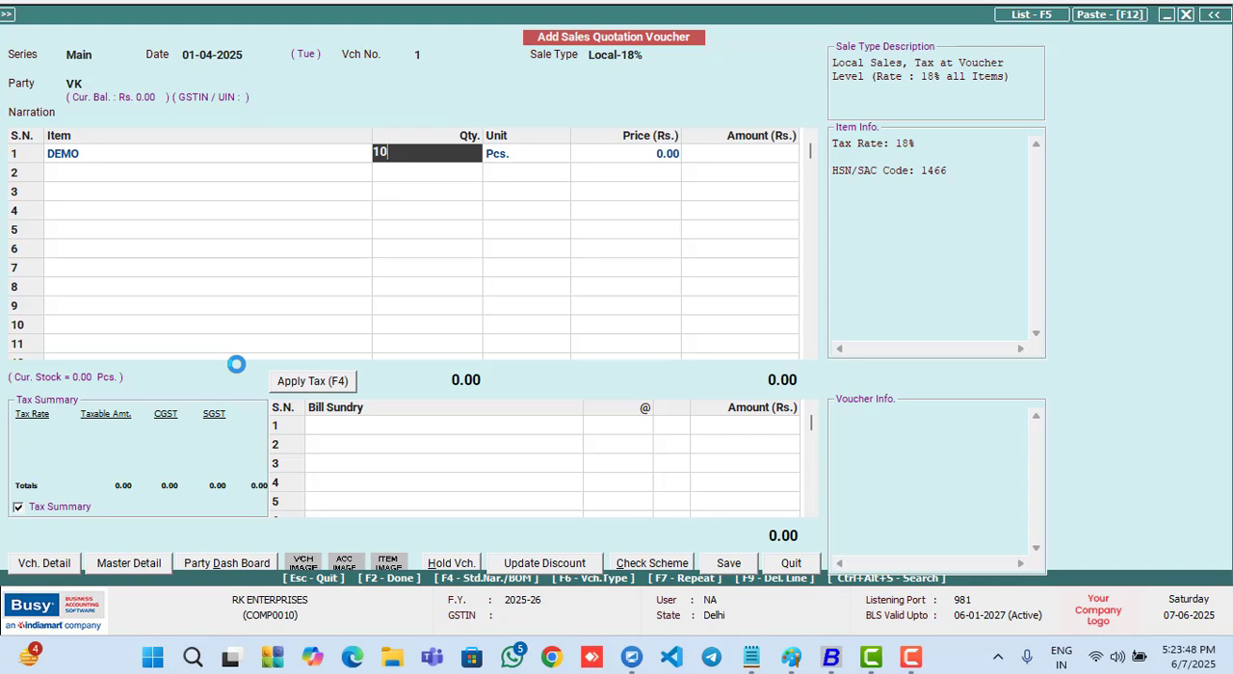
key("Return")
key("Return")
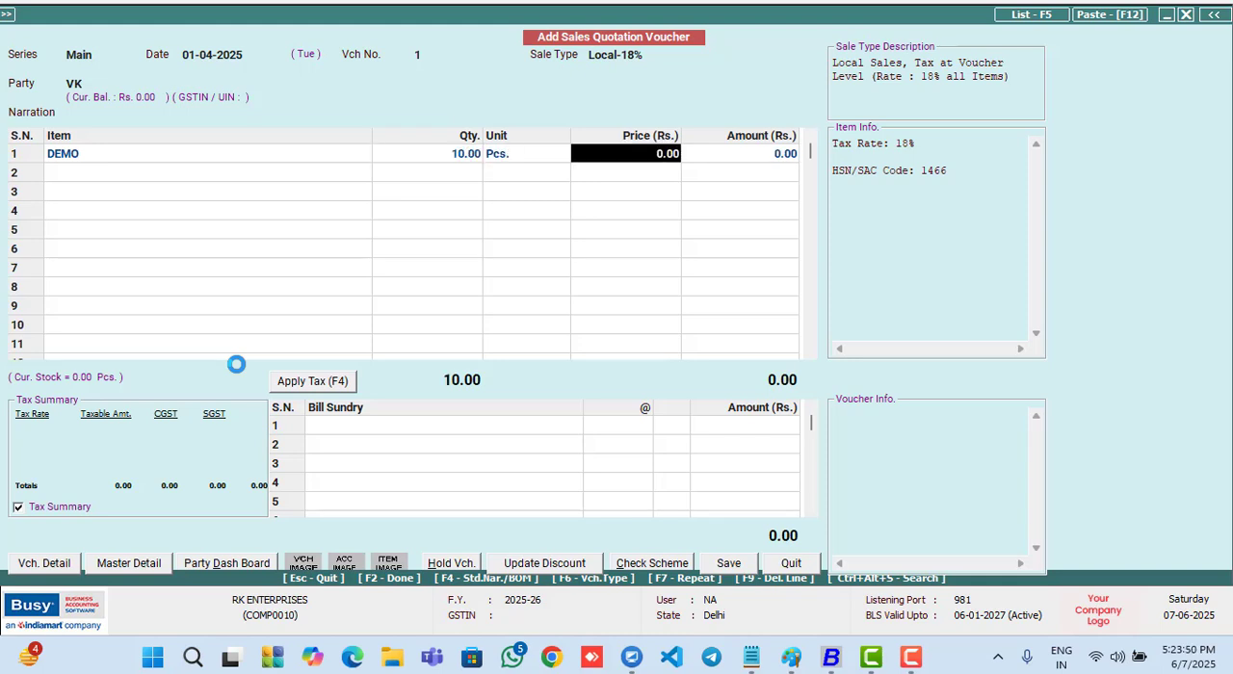
type("500")
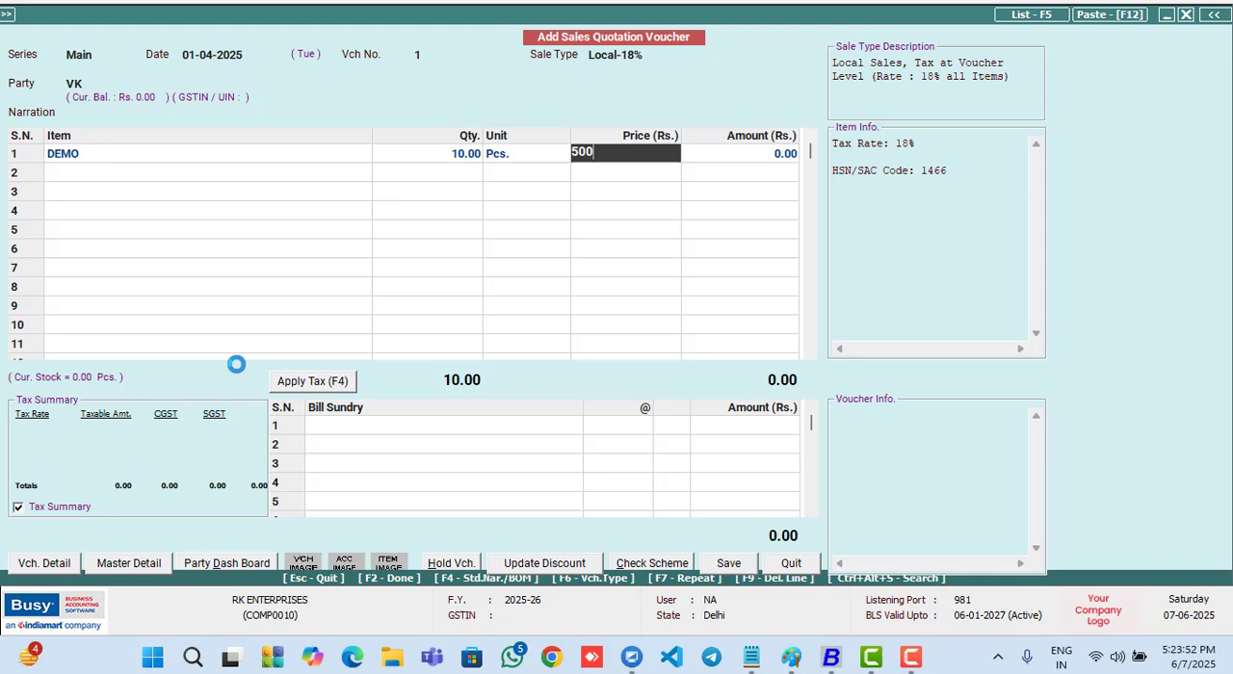
key("Return")
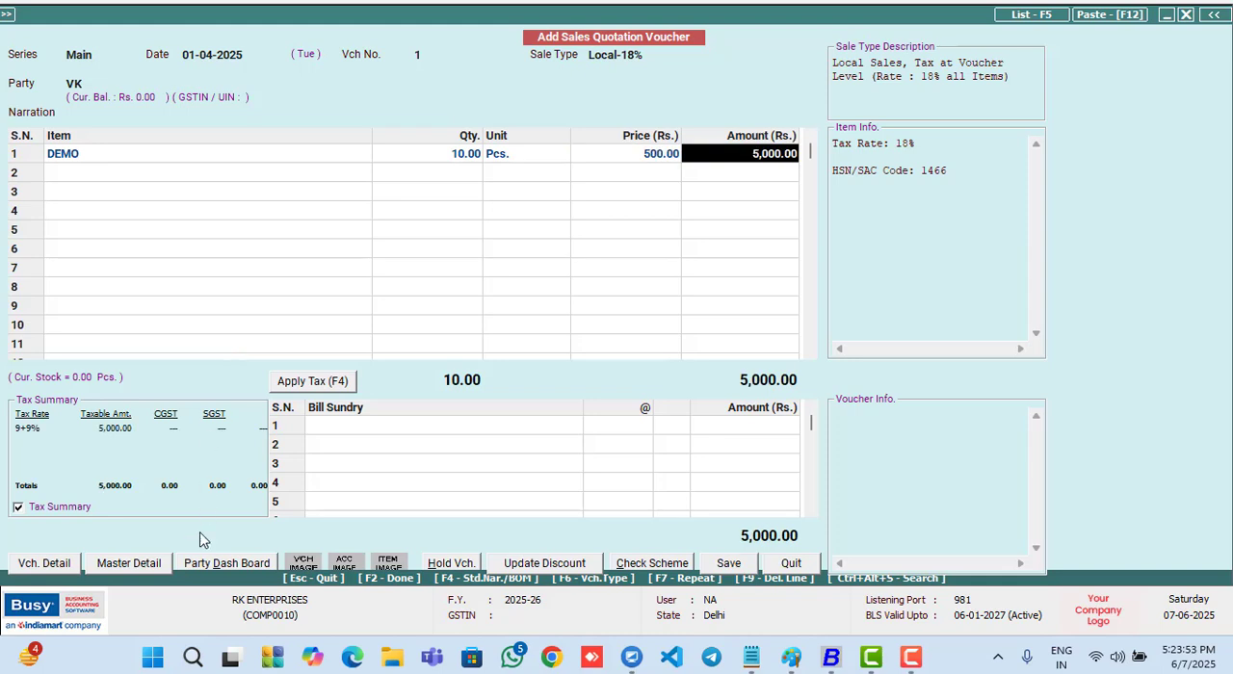
- Apply tax to the sales quotation, save the voucher and leave voucher entry
left_click(328, 386)
left_click(727, 562)
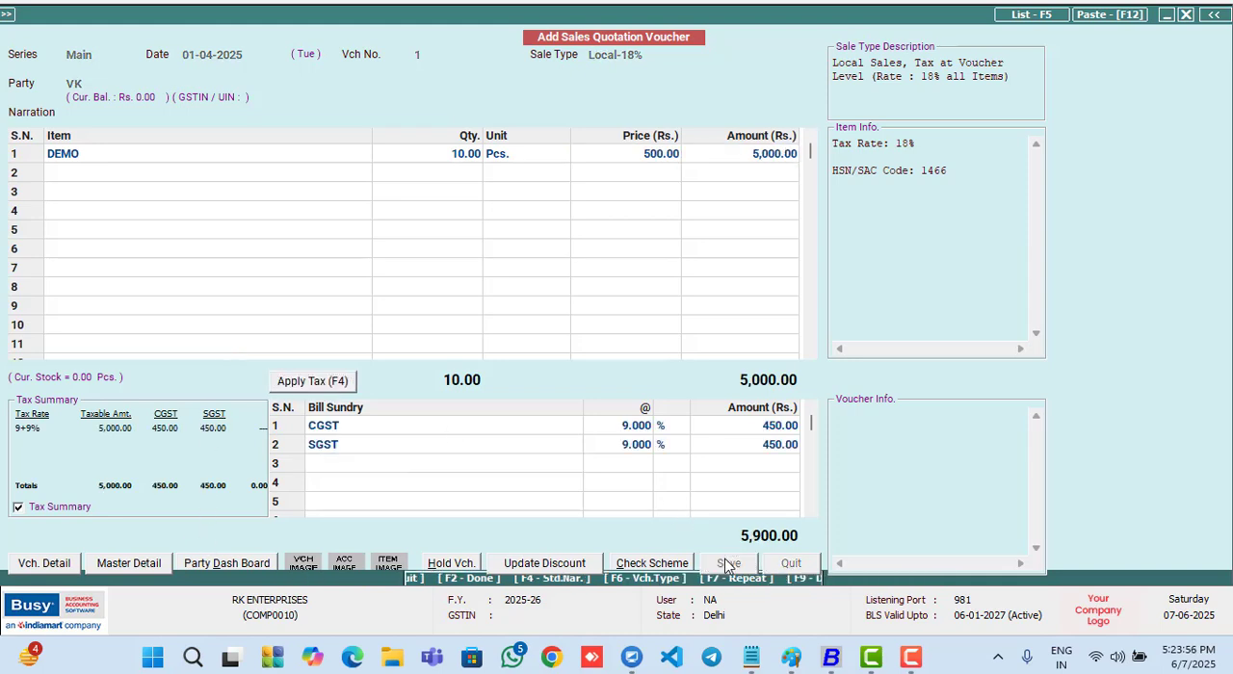
key("Escape")
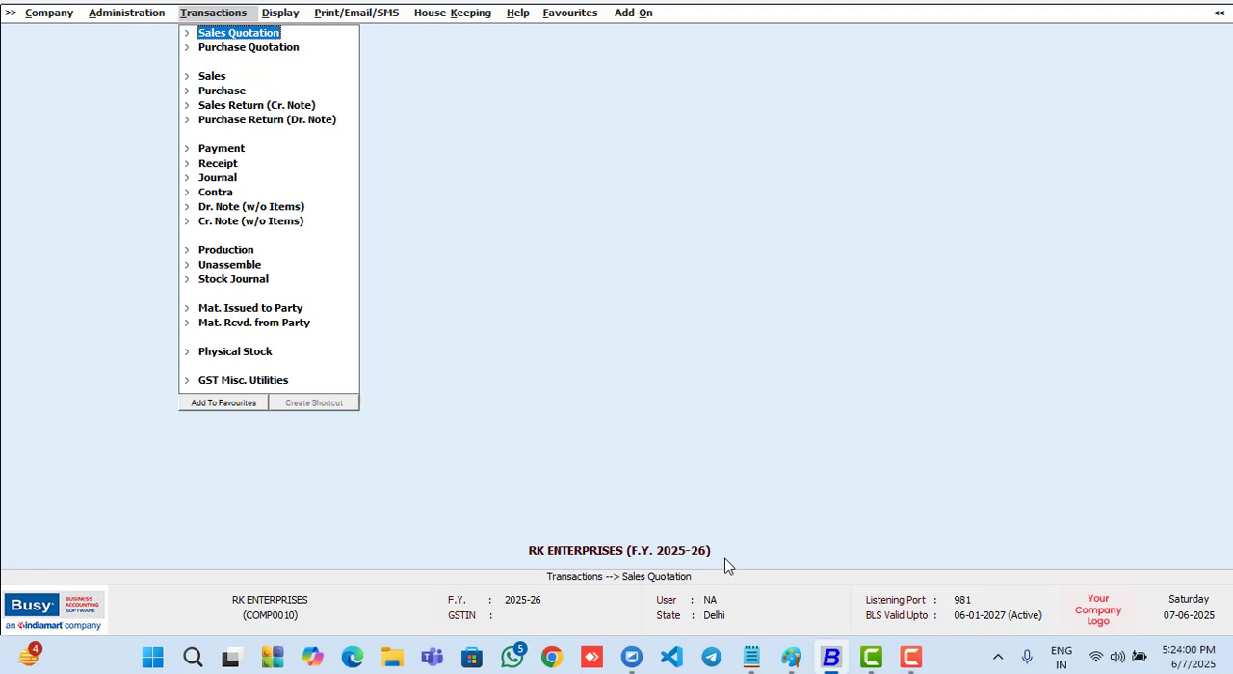
- Open the Quotation-wise Statement report for sales quotations
key("Right")
key("Down")
key("Down")
key("Down")
key("Down")
key("Down")
key("Down")
key("Down")
key("Down")
key("Down")
key("Down")
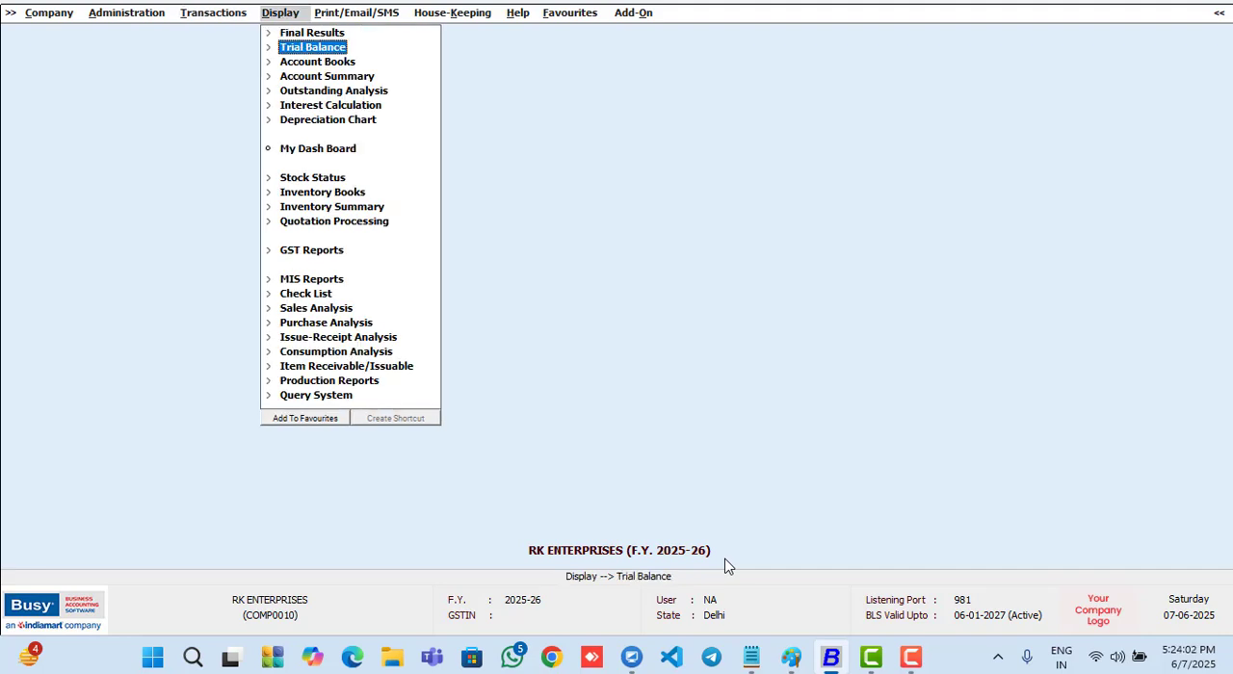
key("Down")
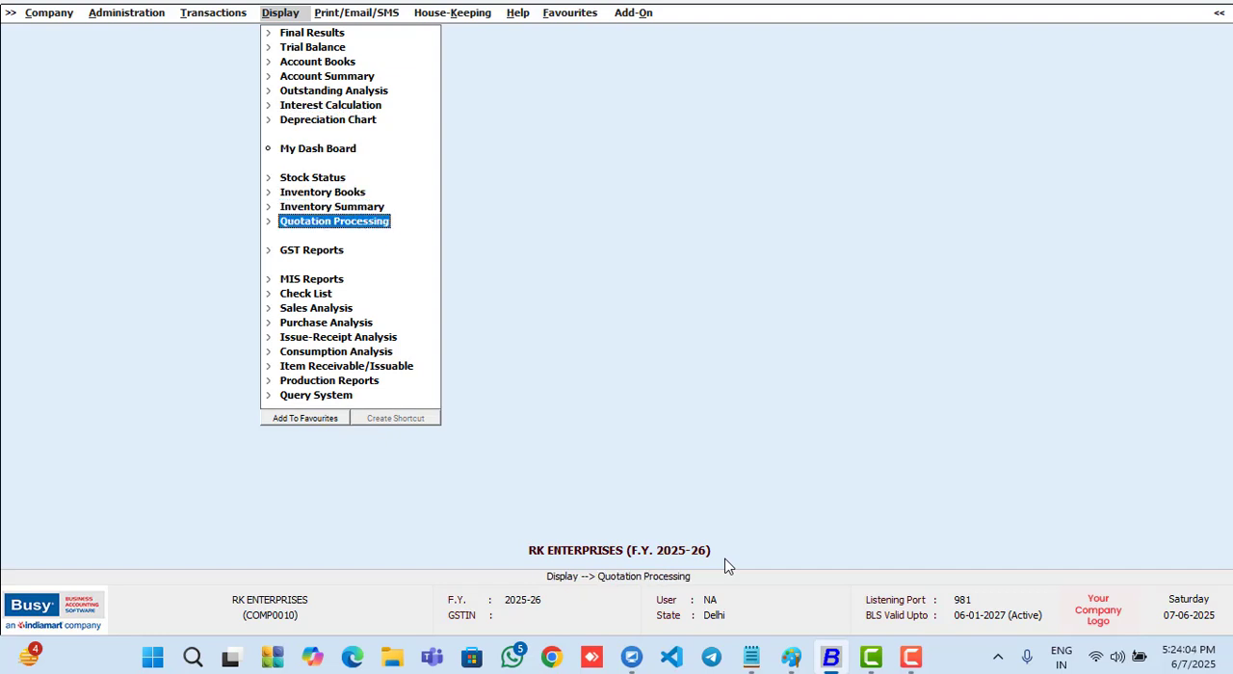
key("Return")
key("Down")
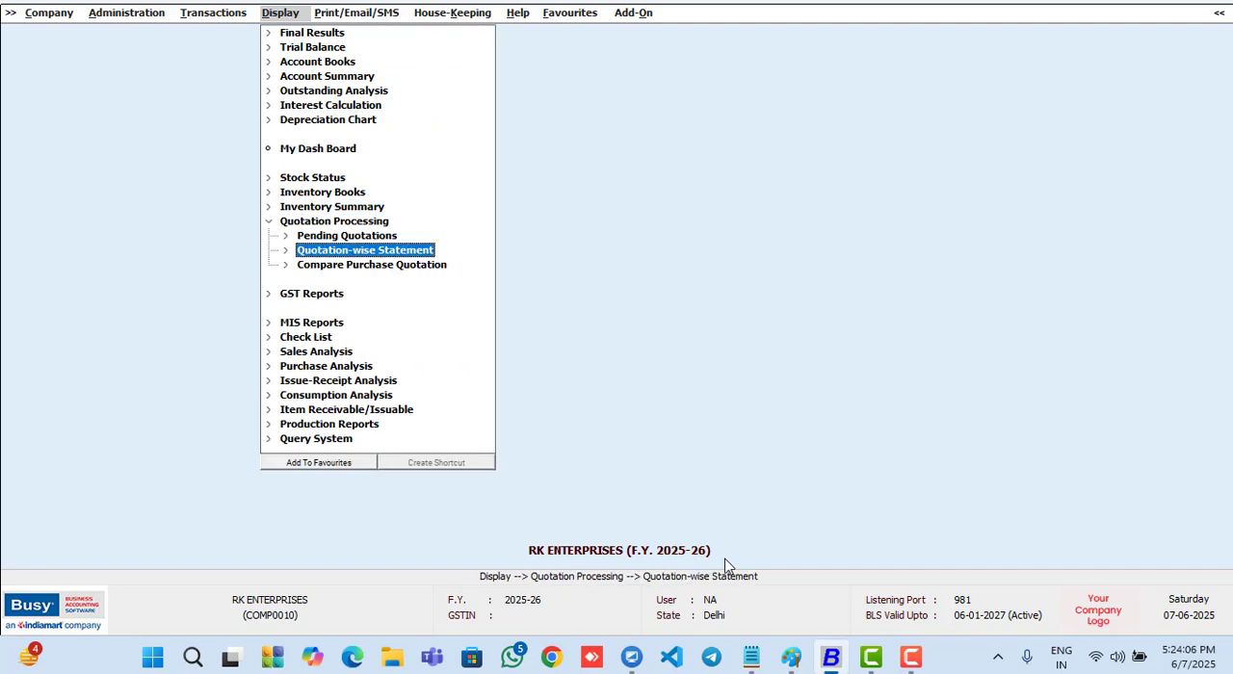
key("Return")
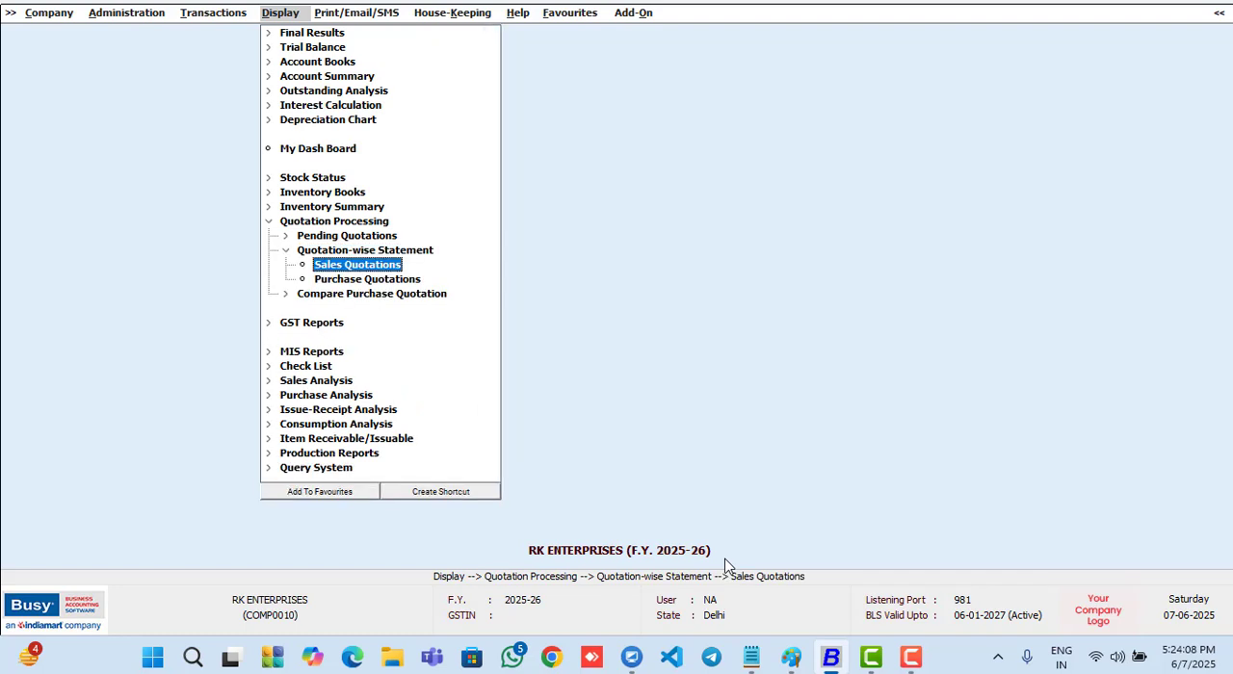
key("Return")
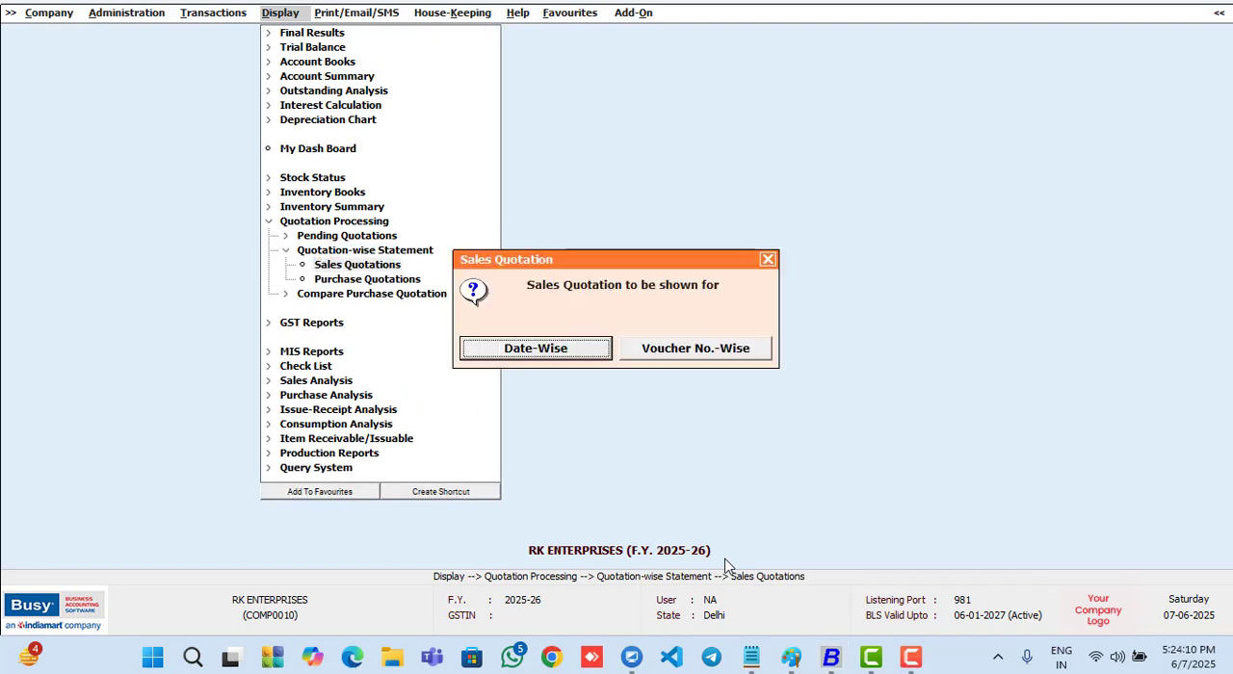
- Run the sales quotation report date-wise for all accounts, items and voucher series on 01-04-2025, review it and close it
key("Return")
key("Down")
key("Down")
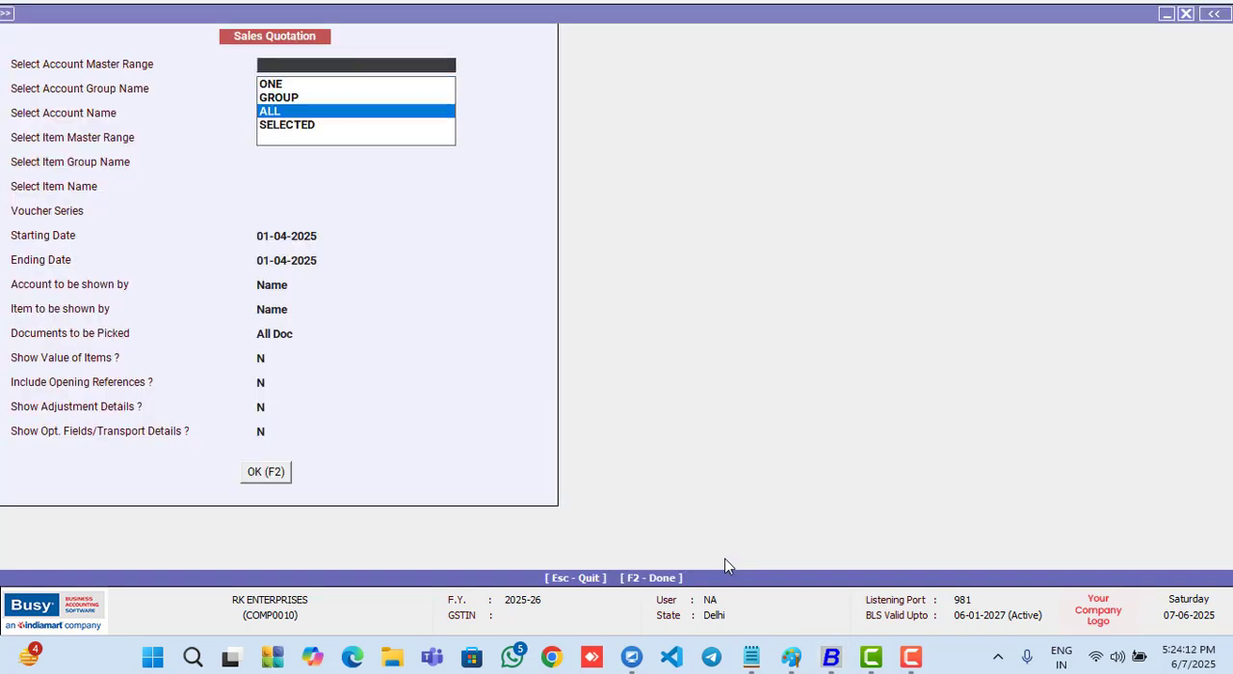
key("Return")
key("Down")
key("Down")
key("Return")
key("Return")
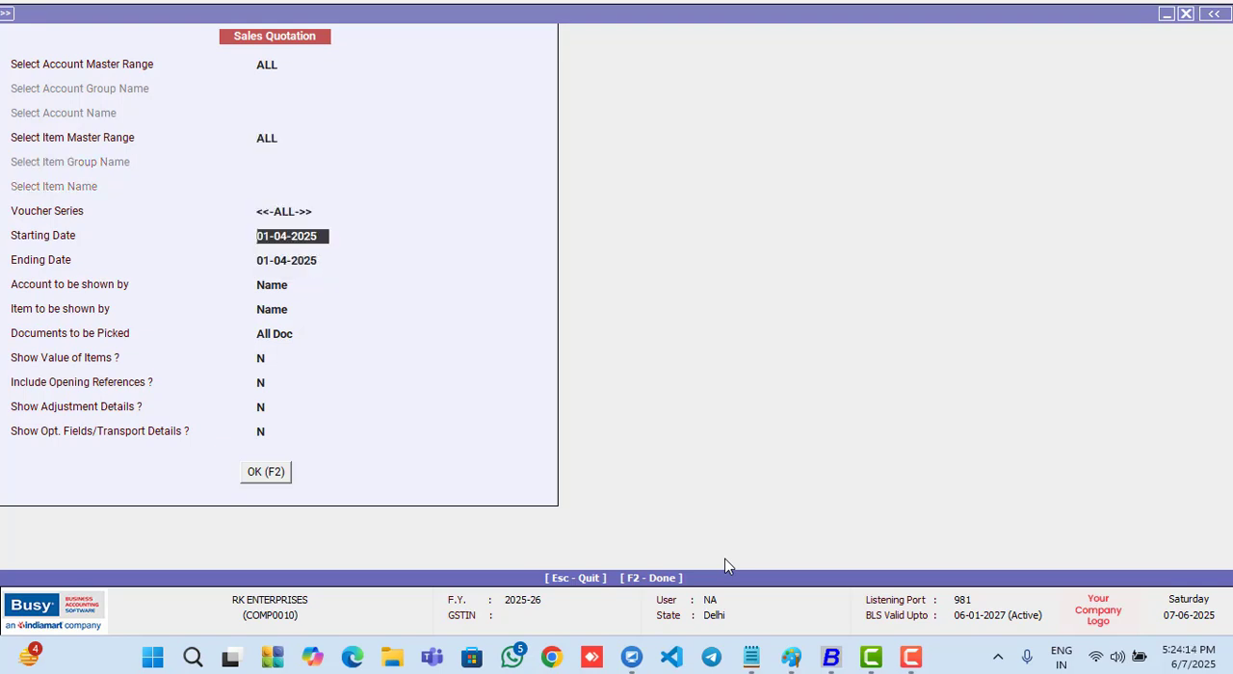
key("Return")
key("Return")
key("Return")
key("Return")
key("Return")
key("Return")
key("Return")
key("Return")
key("Return")
key("Return")
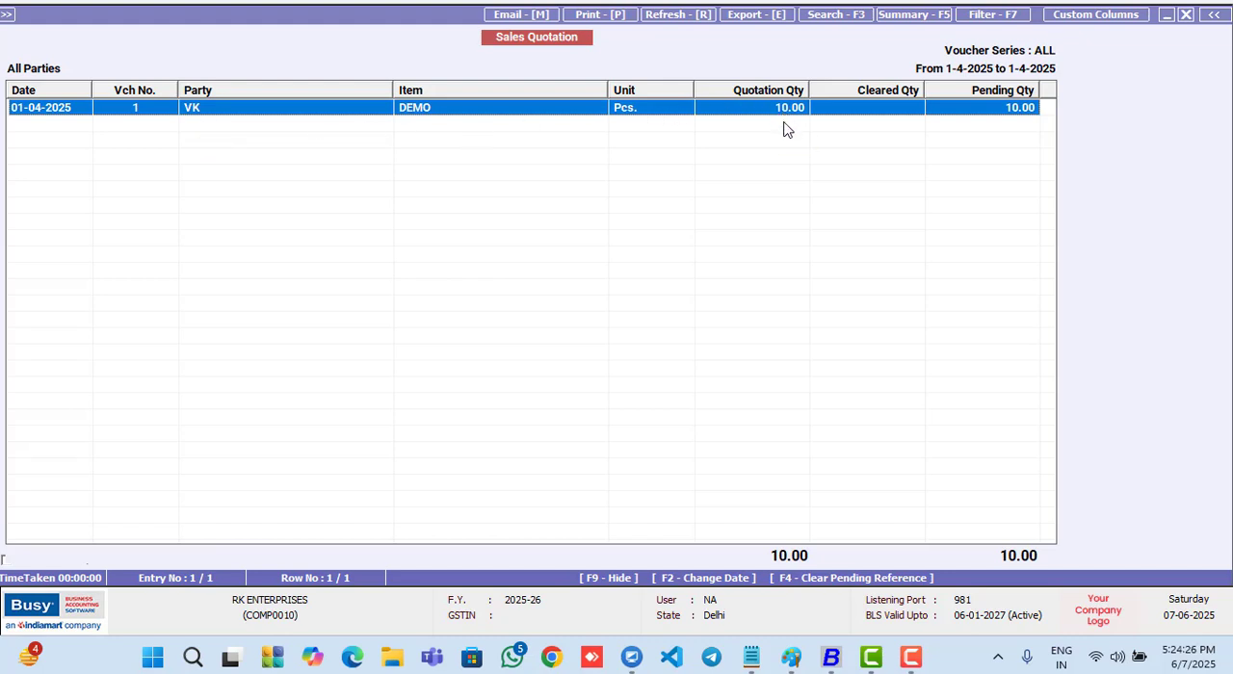
key("Escape")
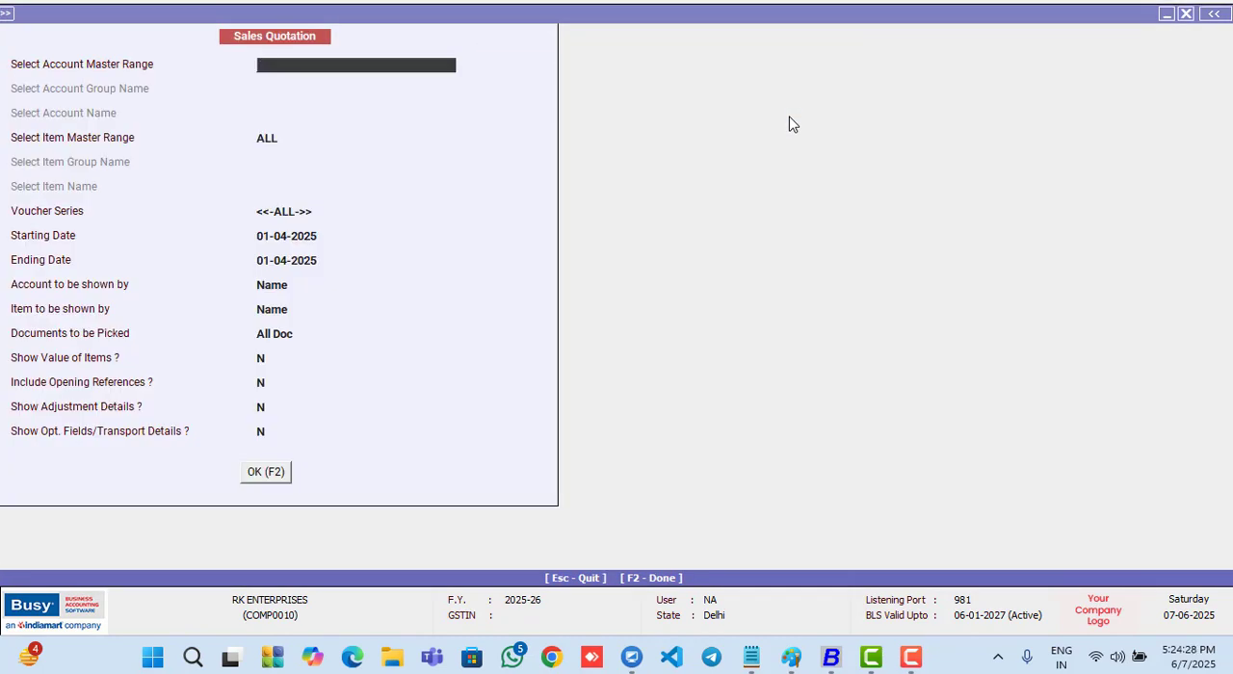
key("Escape")
key("Escape")
- Start adding a new sales voucher
key("Left")
key("Down")
key("Down")
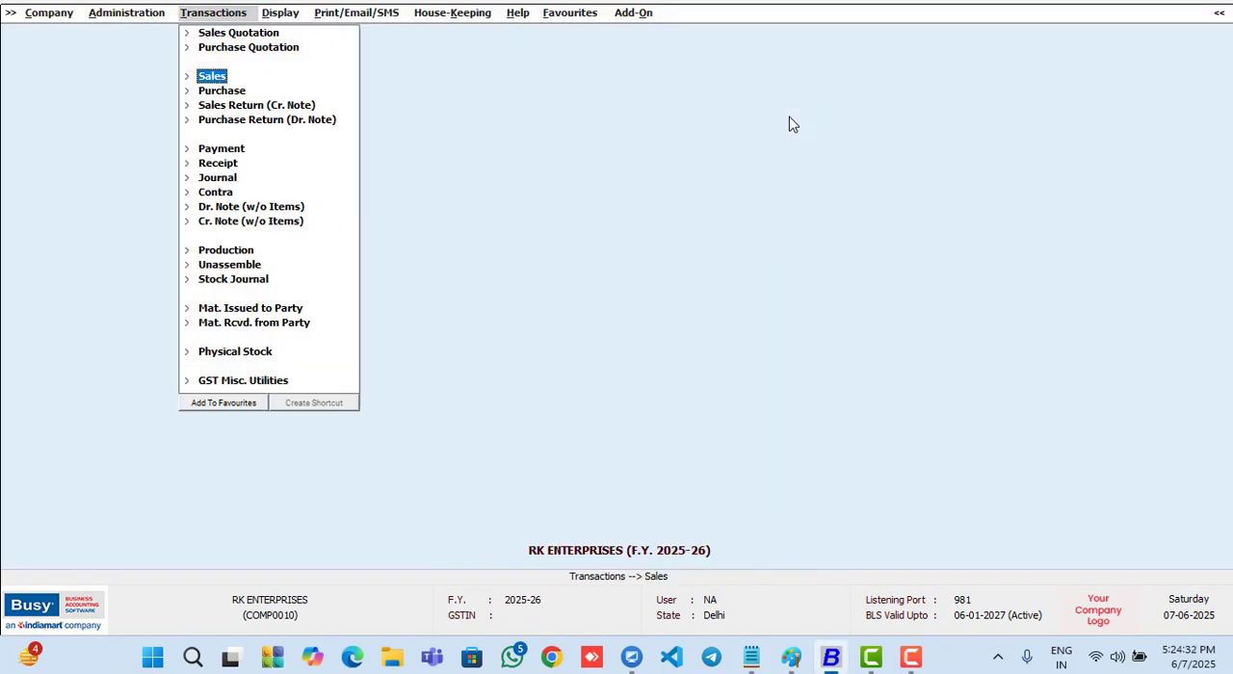
key("Return")
key("Return")
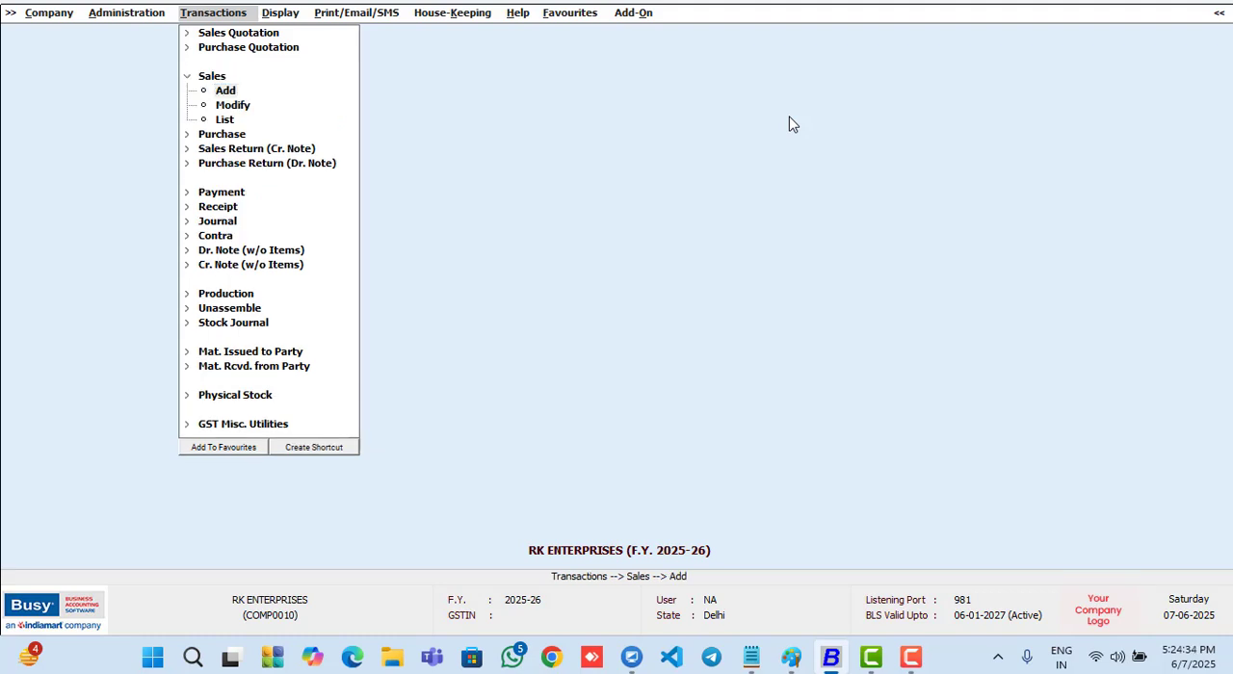
- Set the sale type to Local-18%, choose the Sundry Debtors party and leave the narration blank
key("Return")
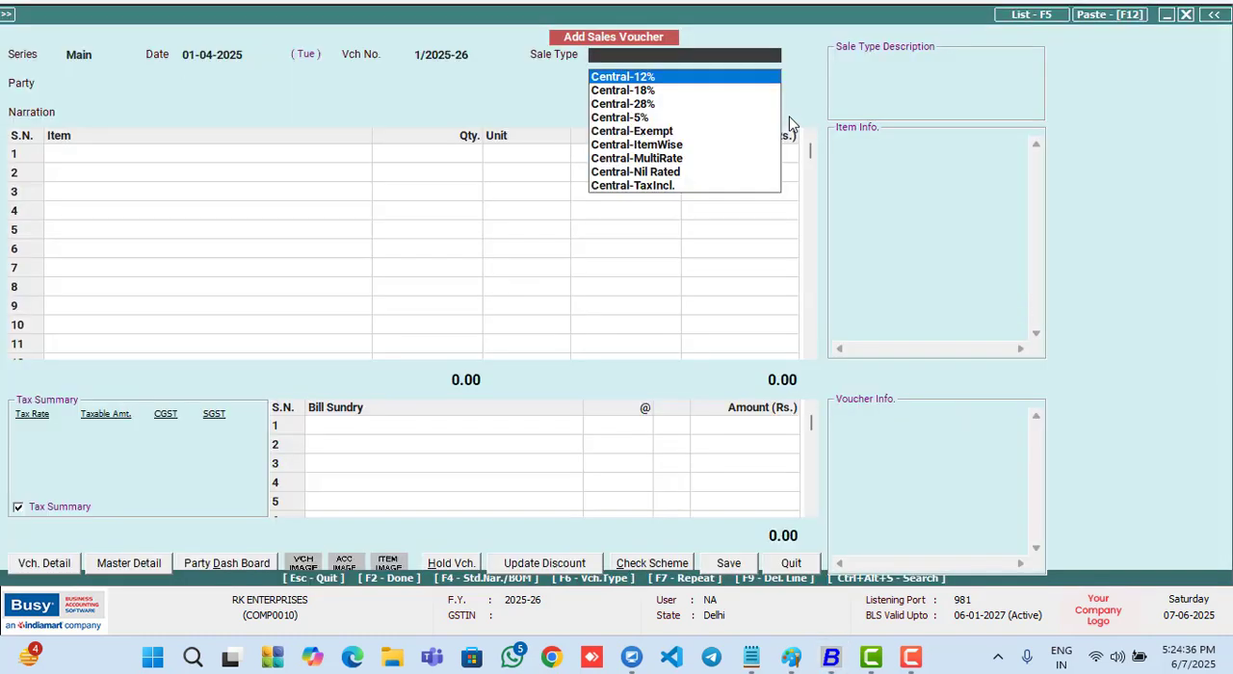
type("l")
key("Down")
key("Return")
key("Down")
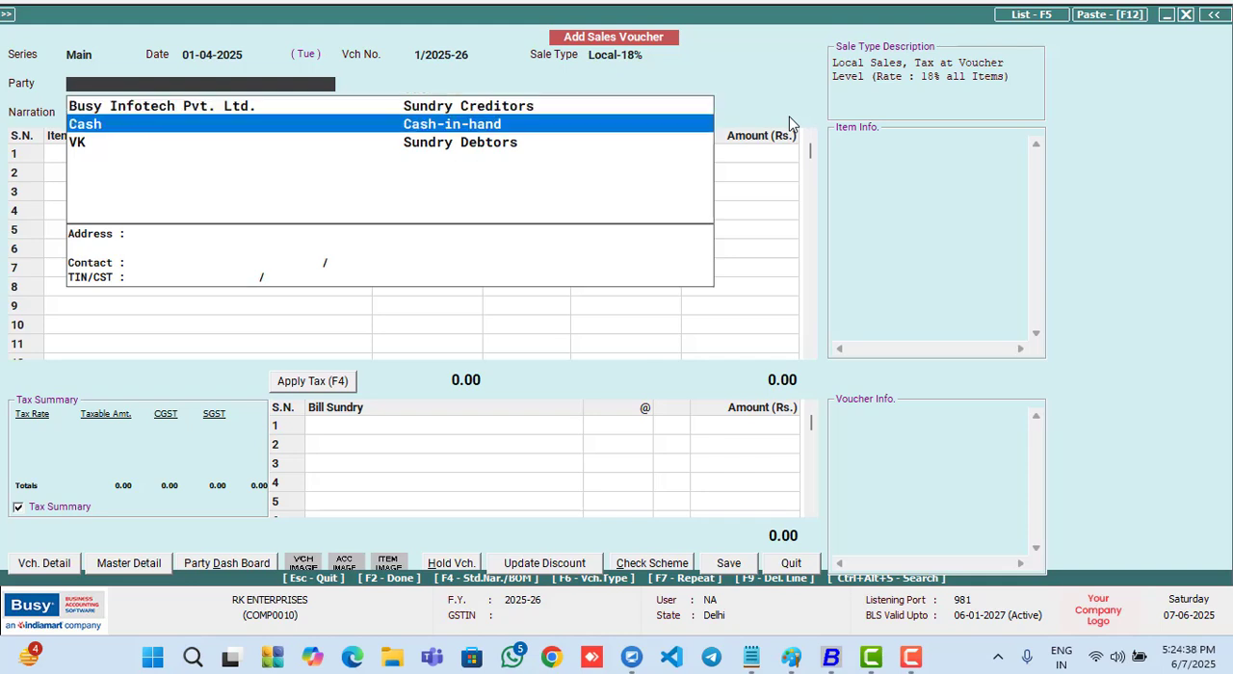
key("Down")
key("Return")
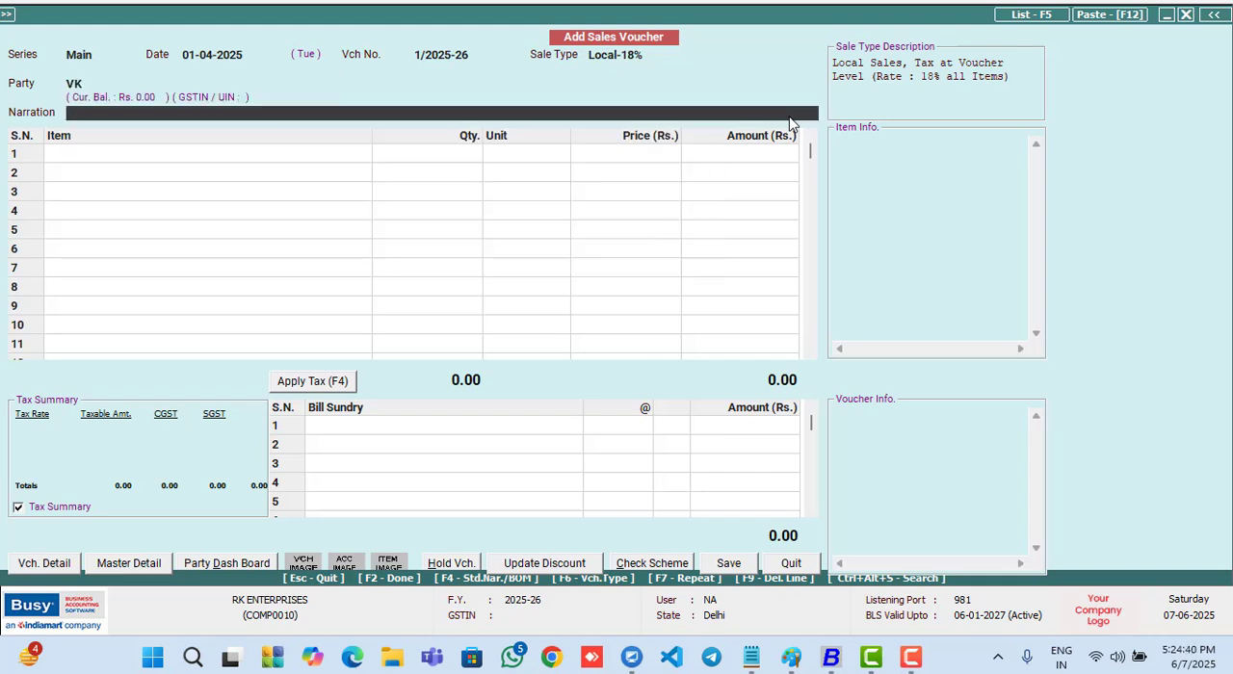
key("Return")
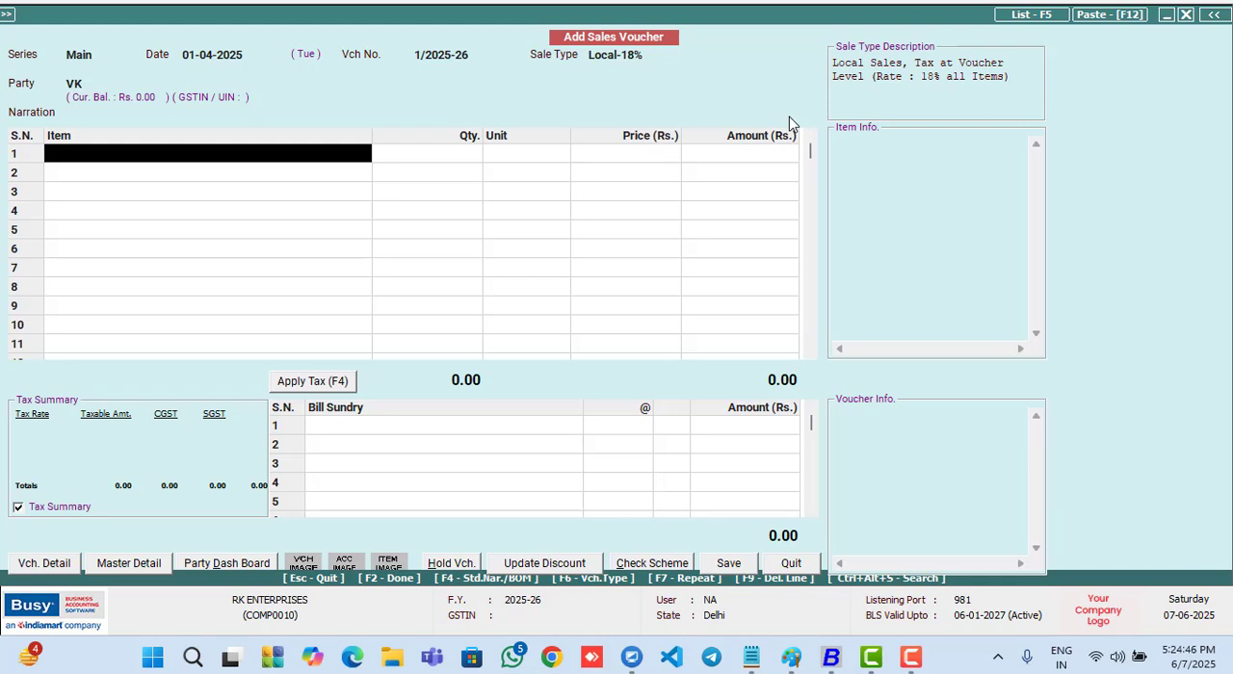
- Pull the items from pending quotation 1 into the sales voucher and set the DEMO quantity to 8
key("alt+q")
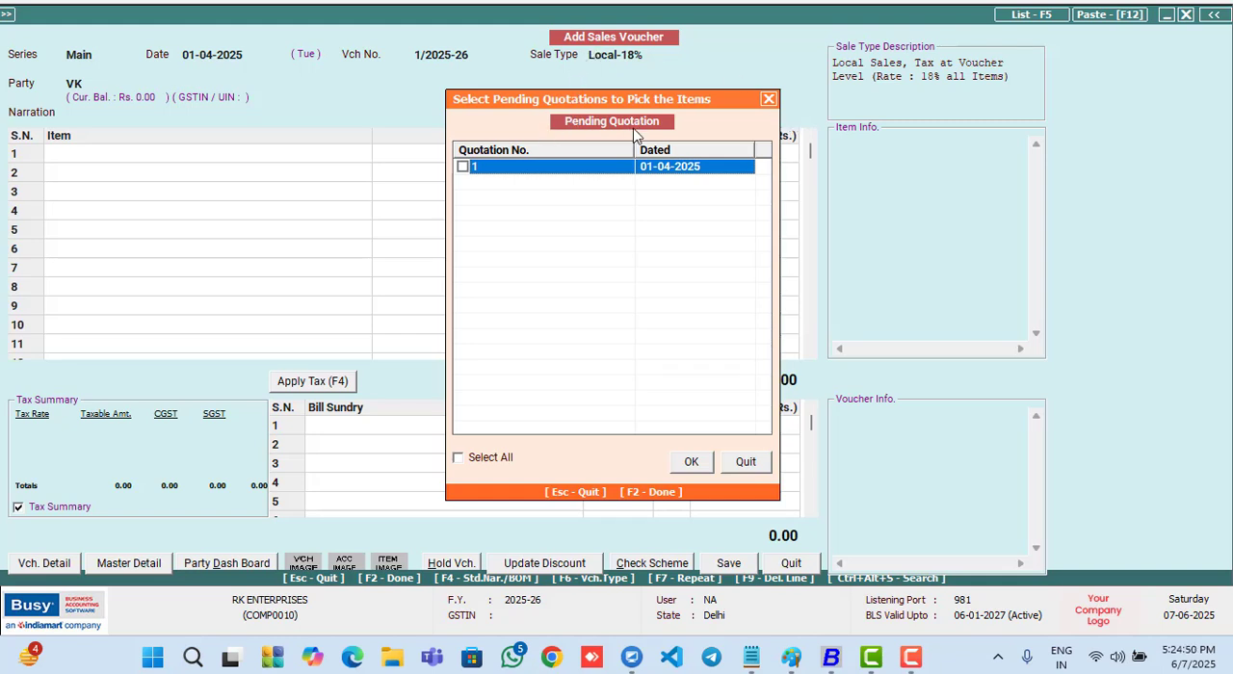
left_click(463, 168)
left_click(690, 464)
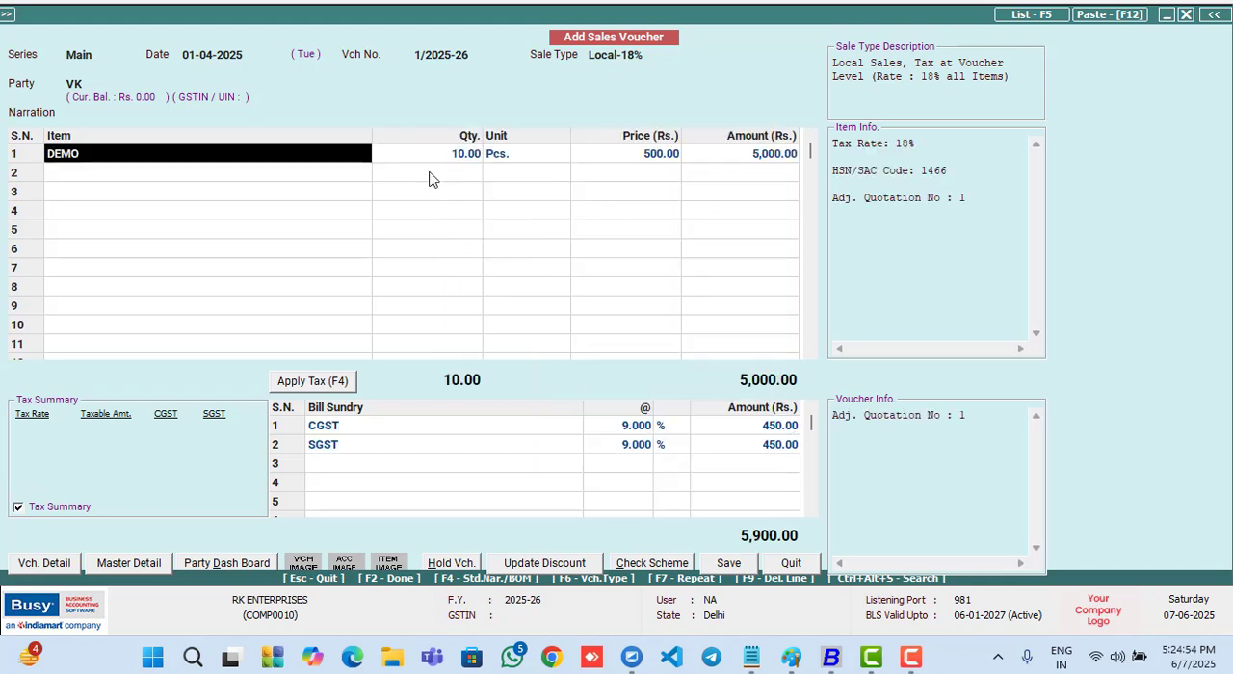
left_click(423, 161)
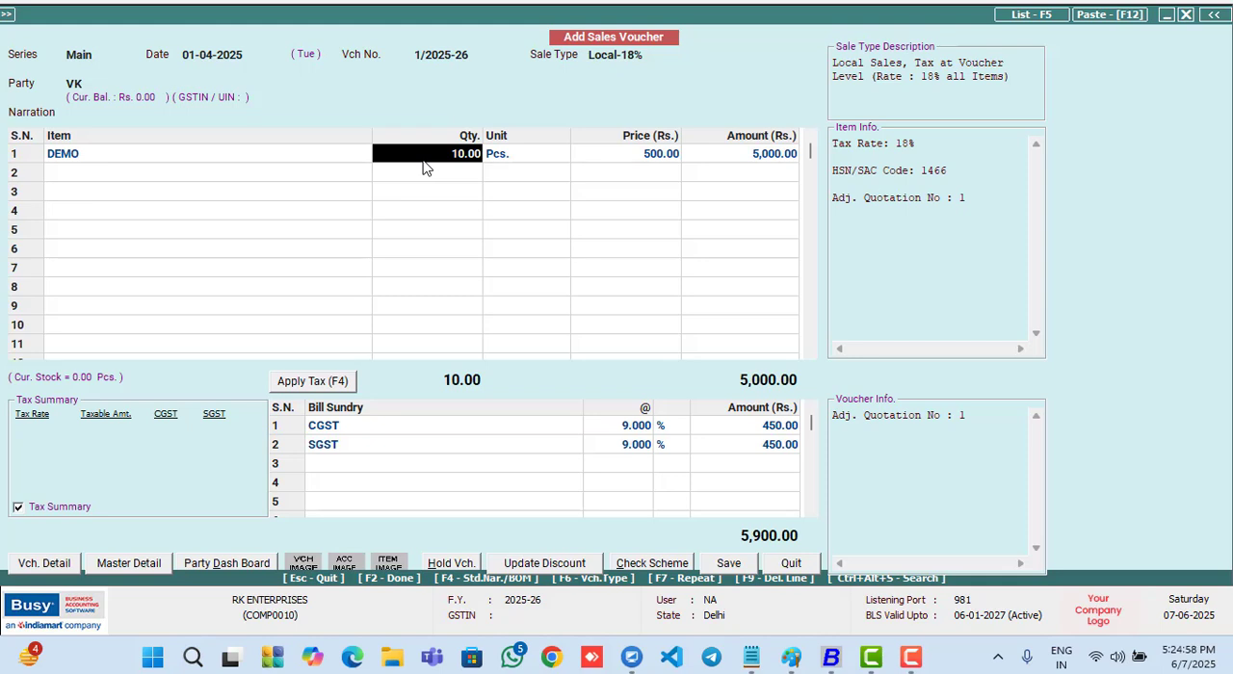
type("8")
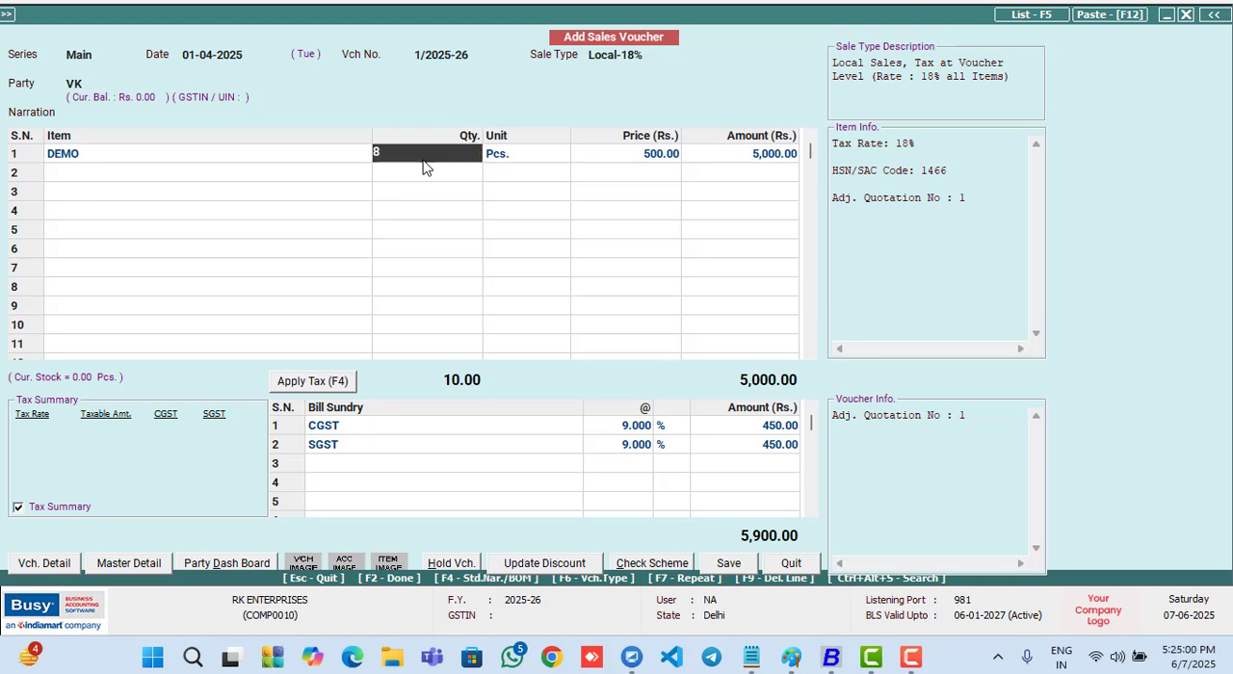
key("Return")
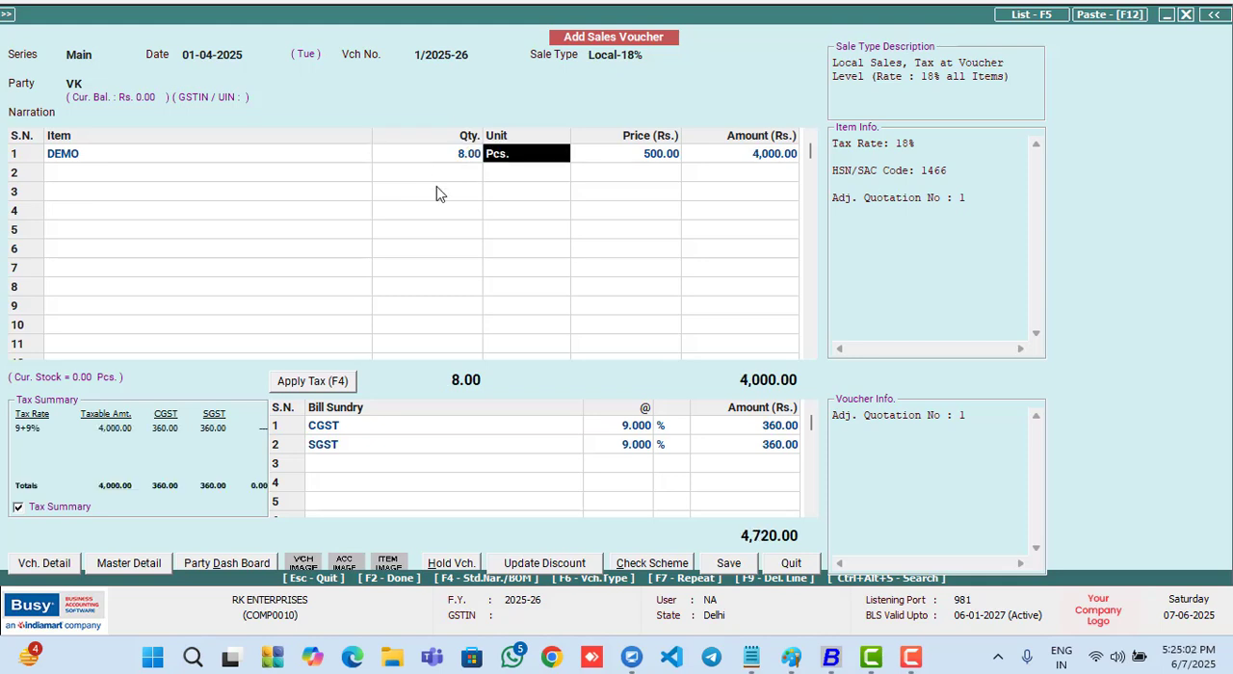
- Save the sales voucher with the bill amount as a new reference, and leave invoice printing and voucher entry
left_click(724, 563)
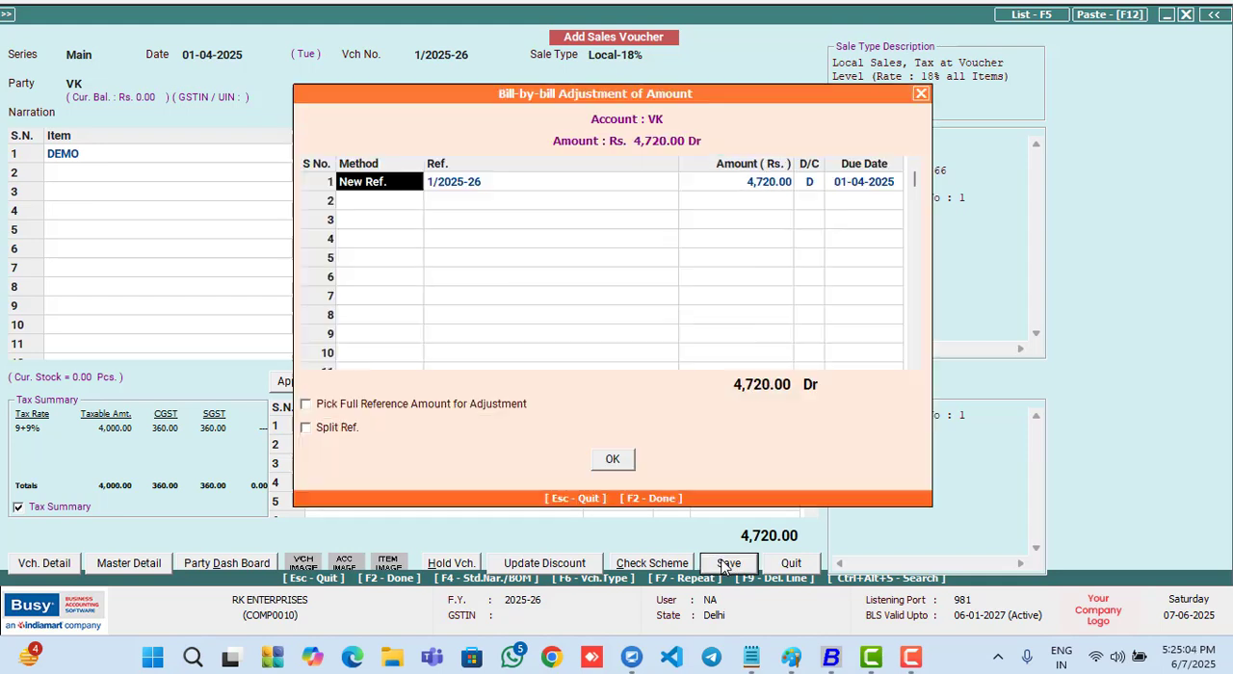
left_click(614, 461)
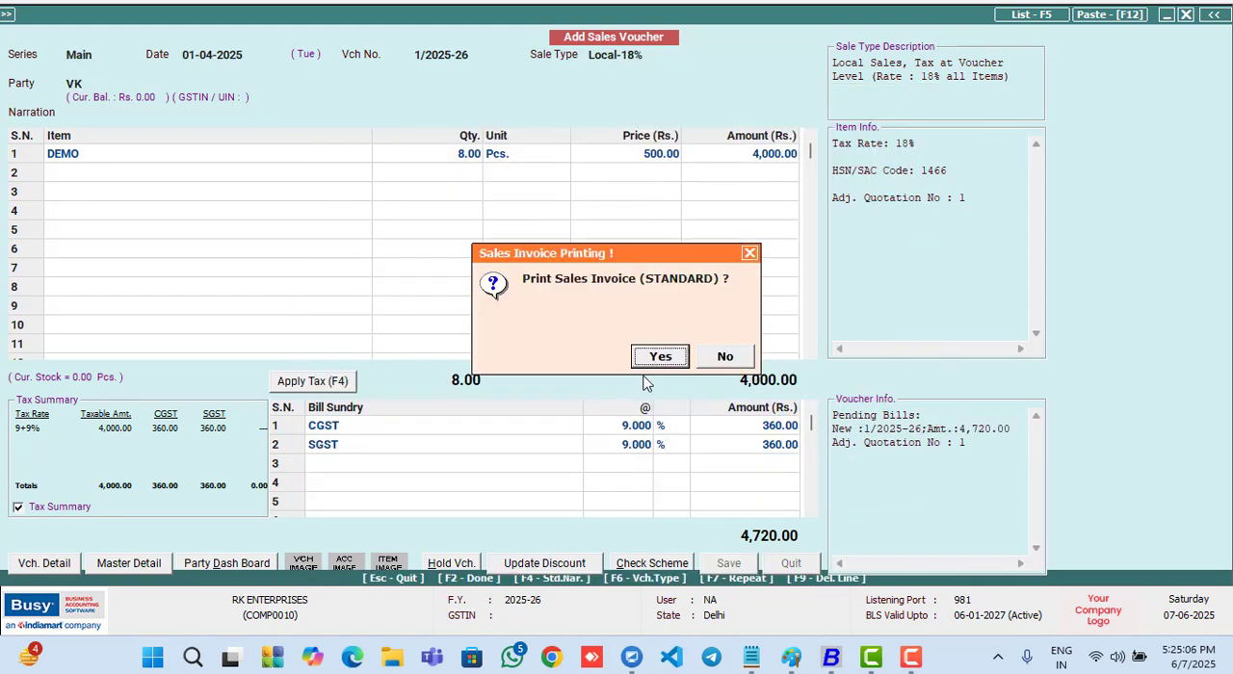
key("Return")
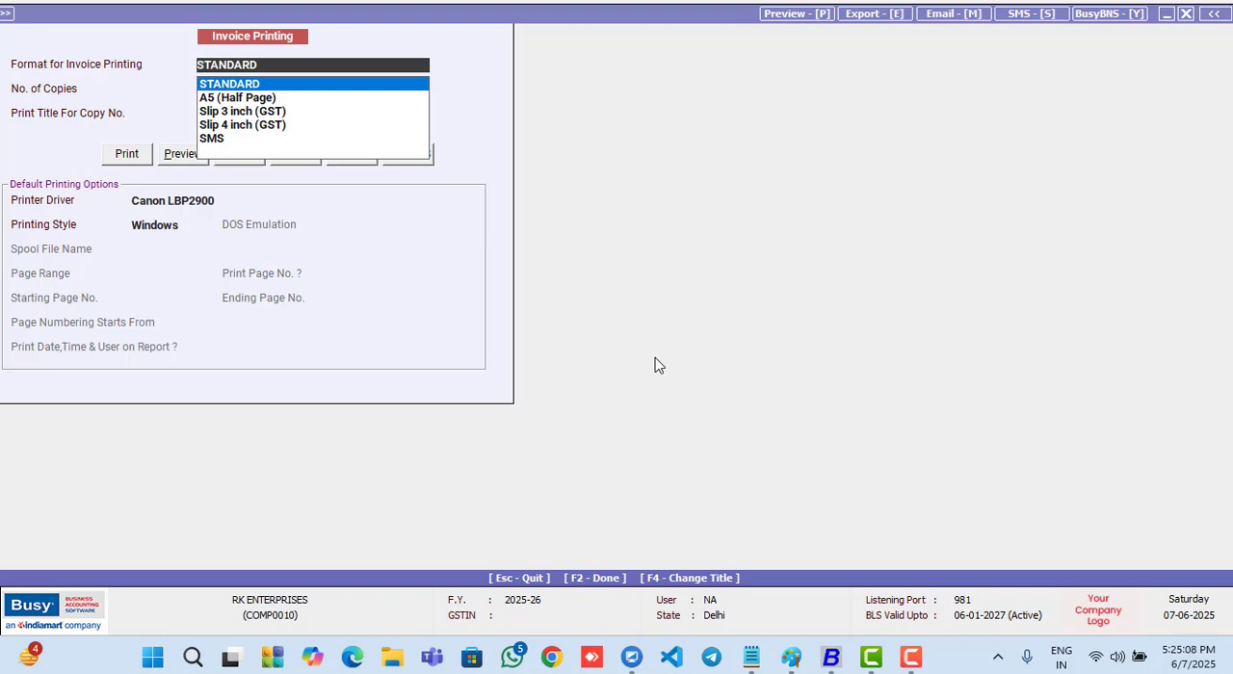
key("Escape")
key("Escape")
- Open the alphabetical closing stock report with balances only for one item
key("Escape")
key("Return")
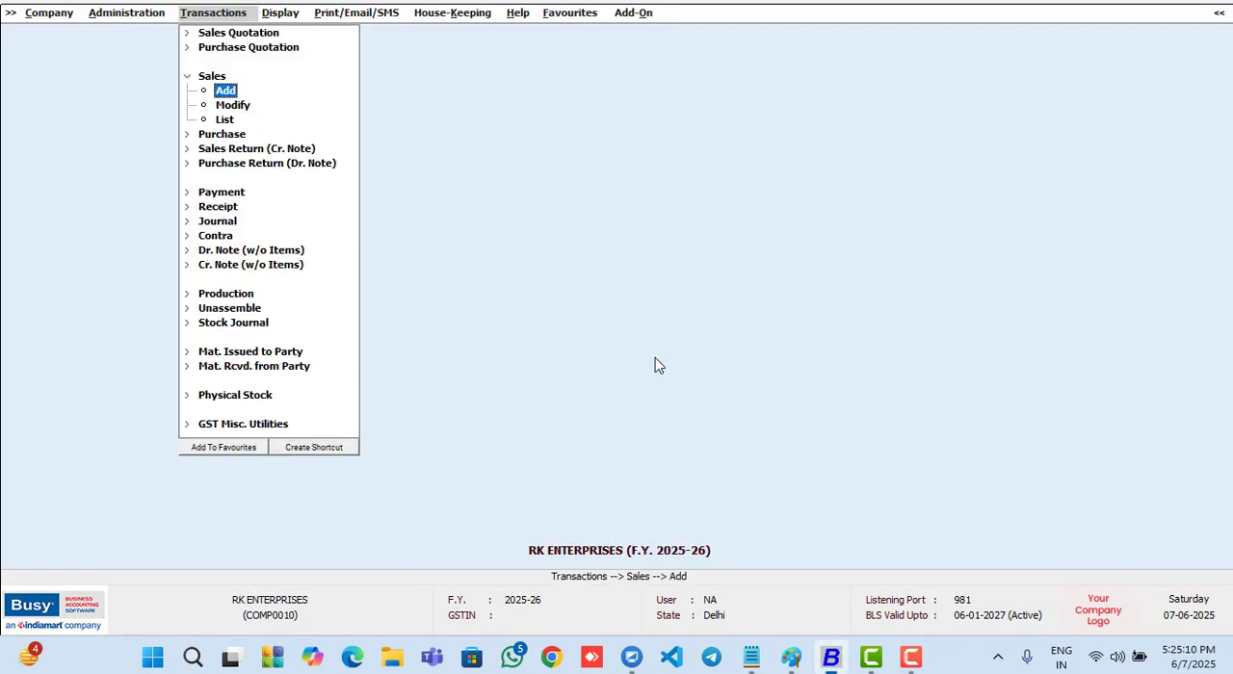
key("Escape")
key("Right")
key("Left")
key("Left")
key("Left")
key("Left")
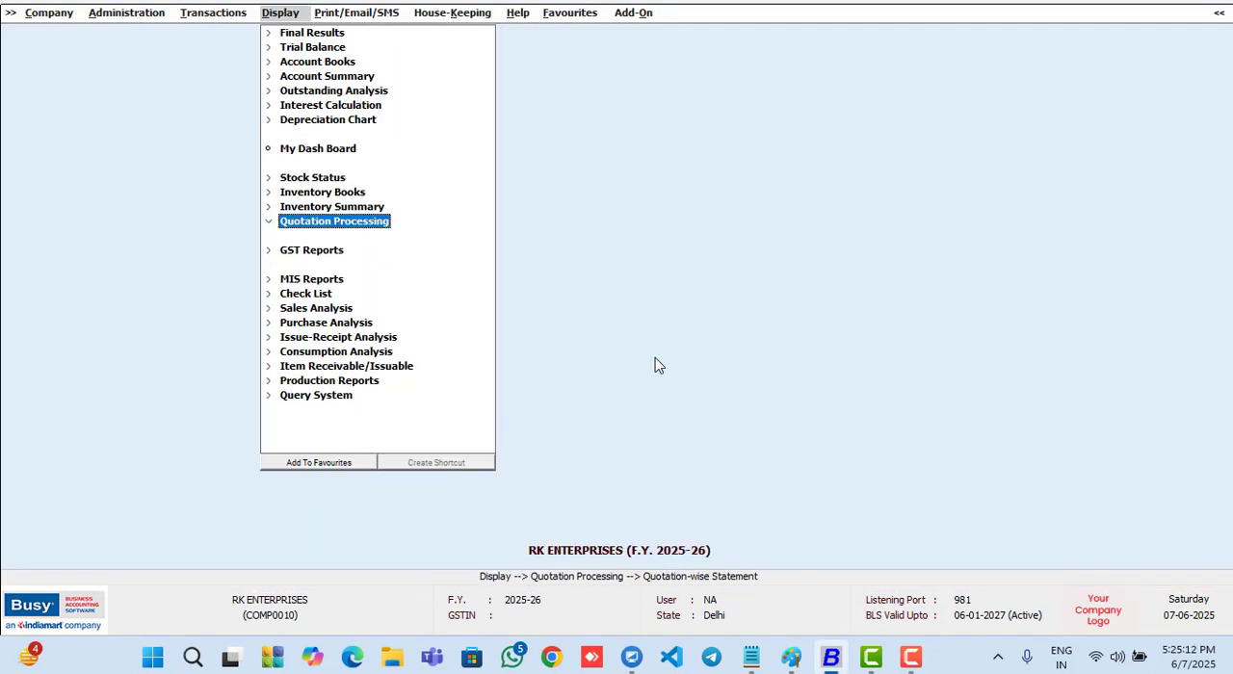
key("Up")
key("Up")
key("Up")
key("Right")
key("Right")
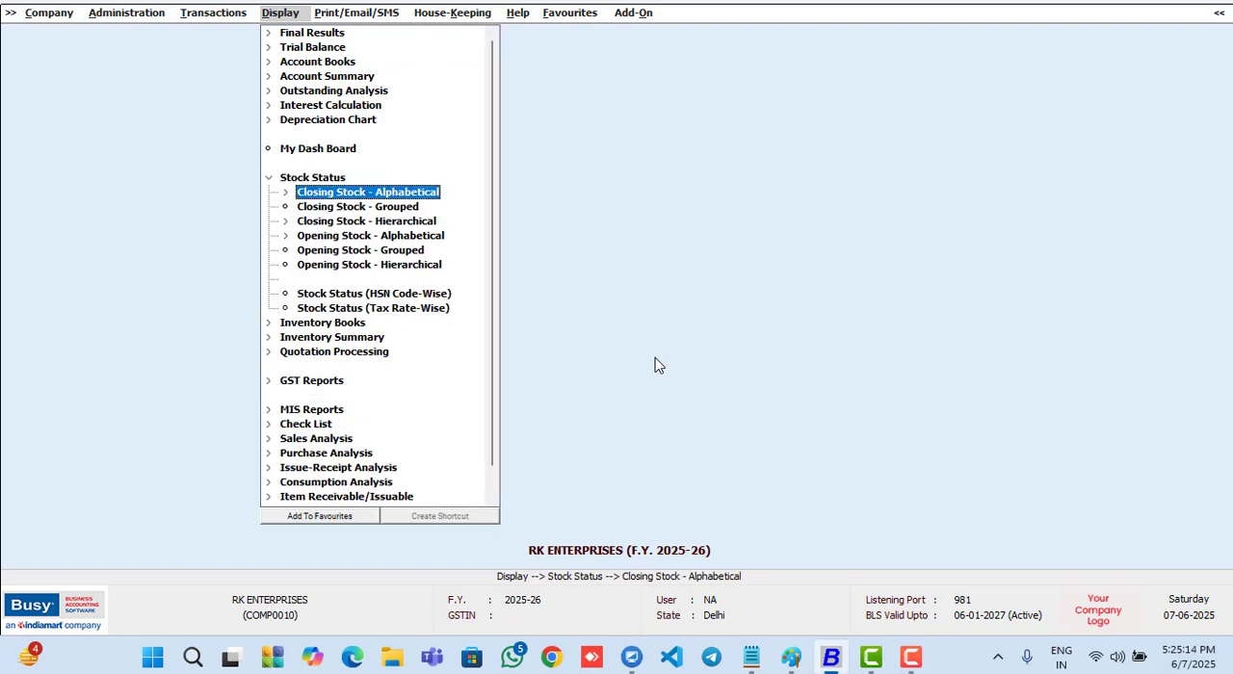
key("Right")
key("Right")
key("Return")
key("Right")
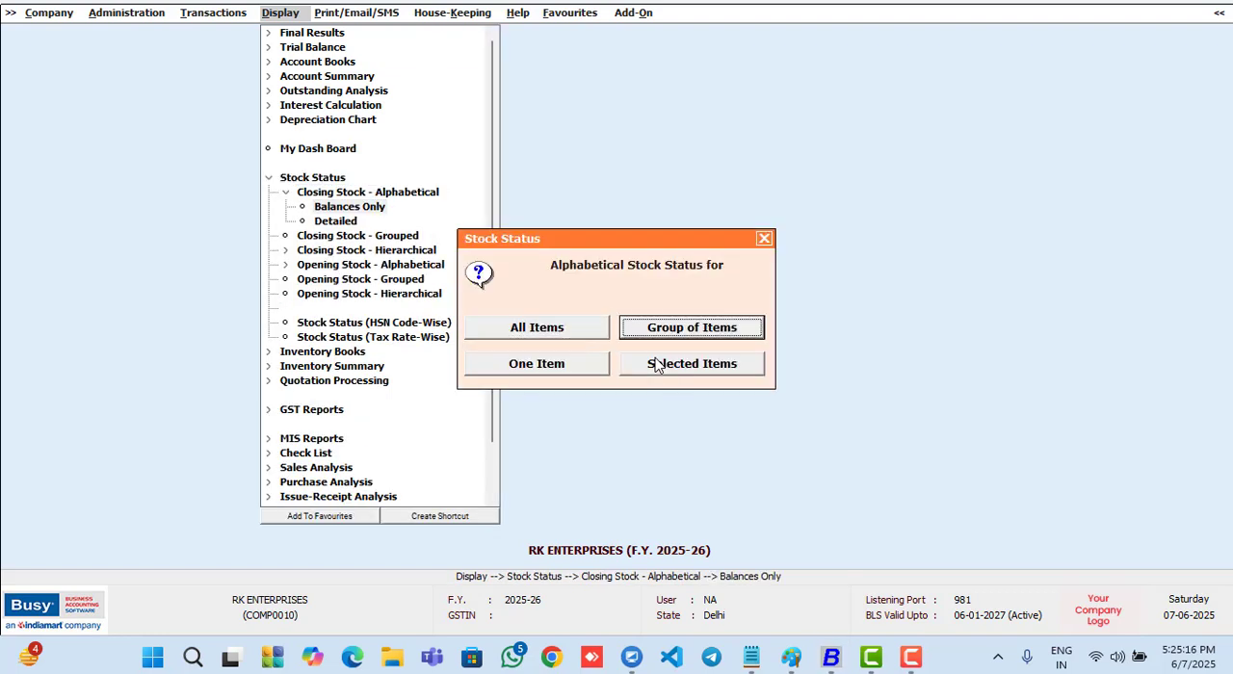
key("Right")
key("Return")
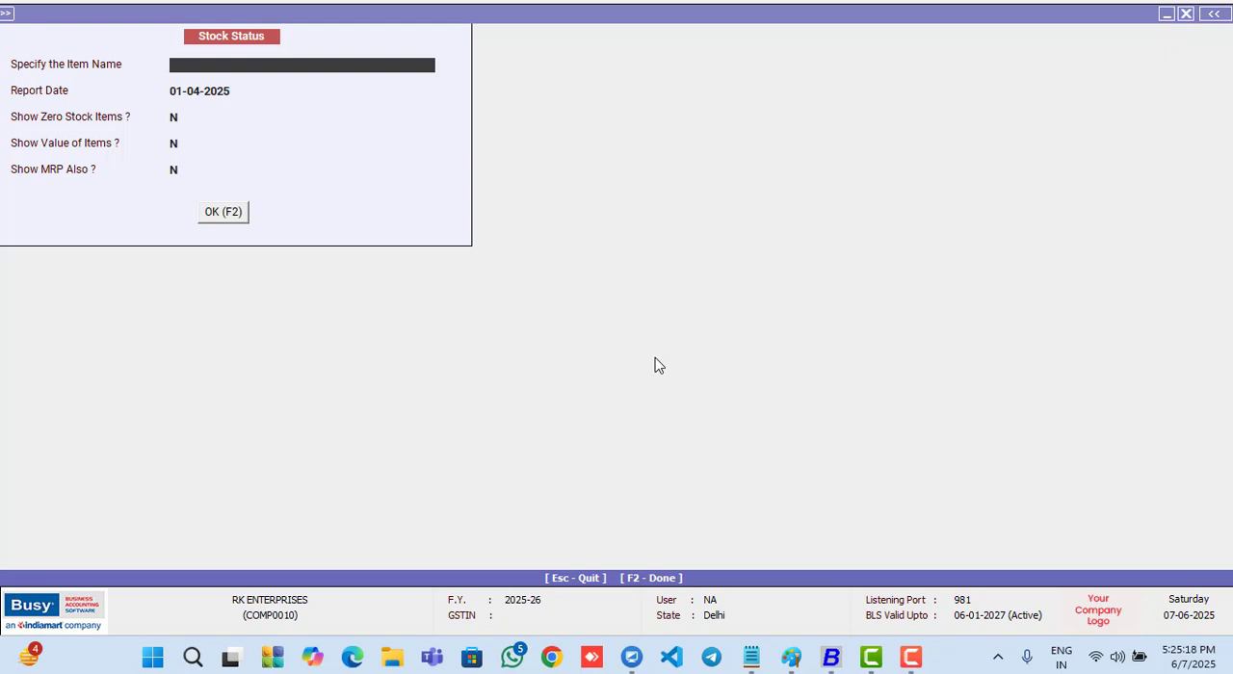
- Check the stock status of the DEMO item as on 01-04-2025 with the default options, and close the report
key("Return")
key("Return")
key("Return")
key("Return")
key("Return")
key("Return")
key("Return")
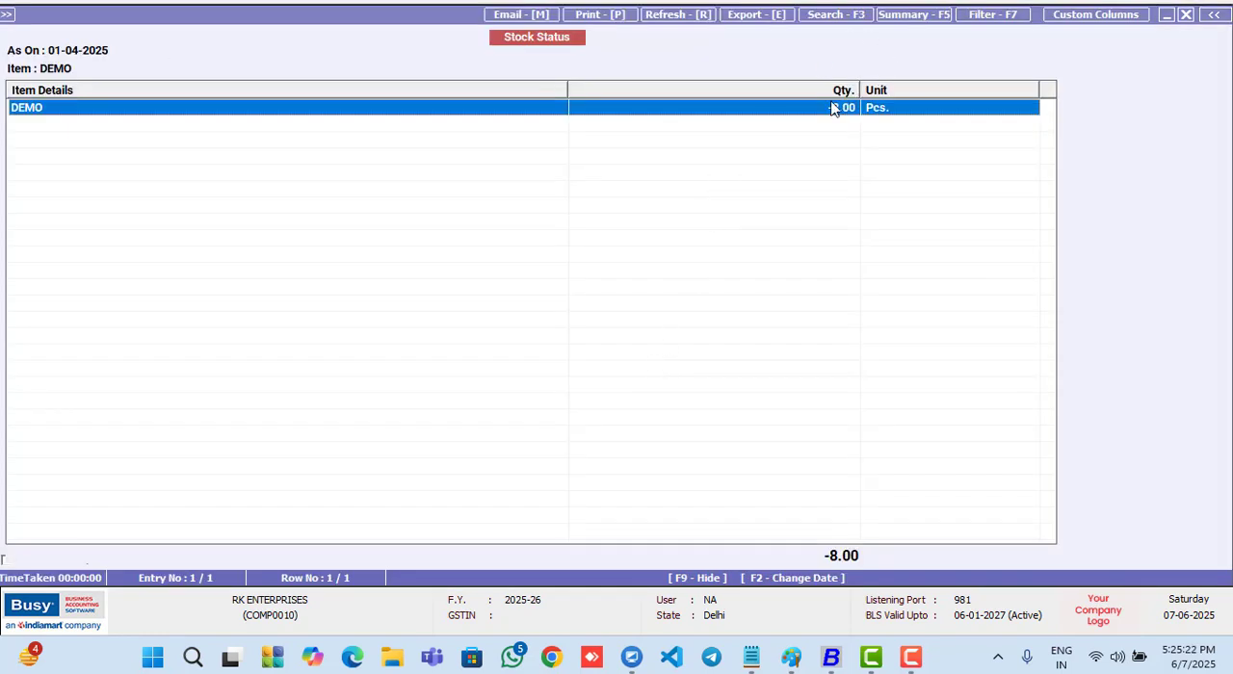
key("Escape")
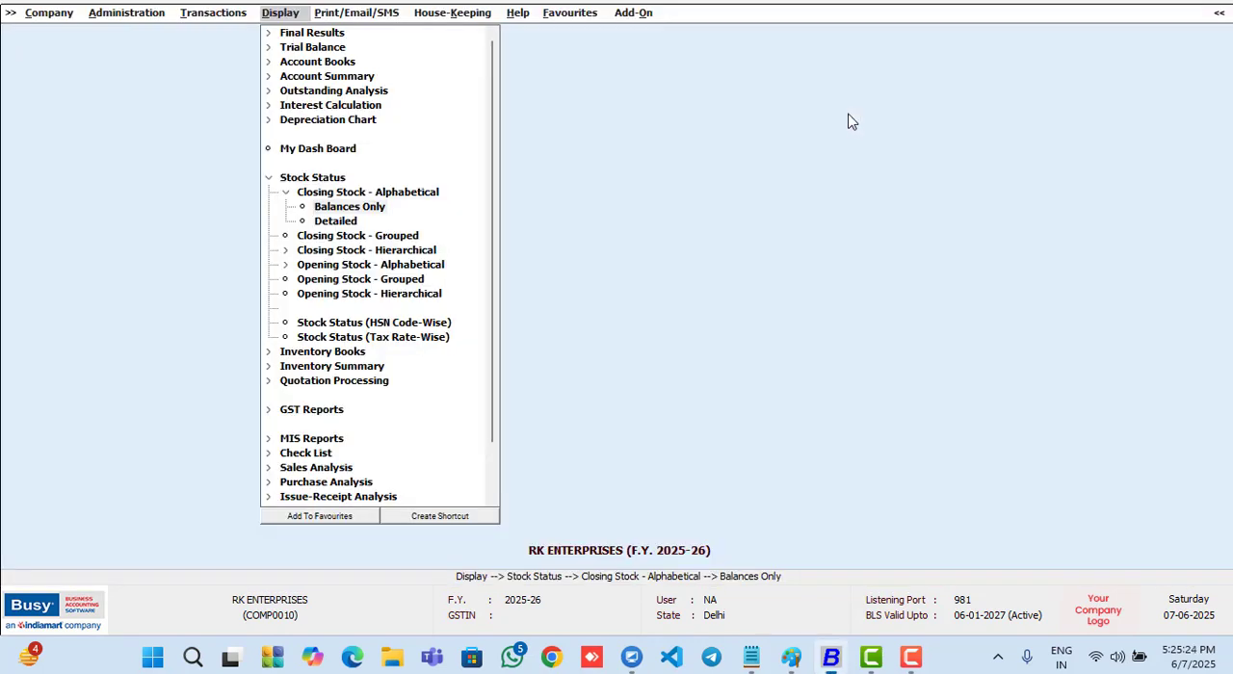
- Return to the Quotation-wise Statement report for sales quotations
key("Left")
key("Down")
key("Down")
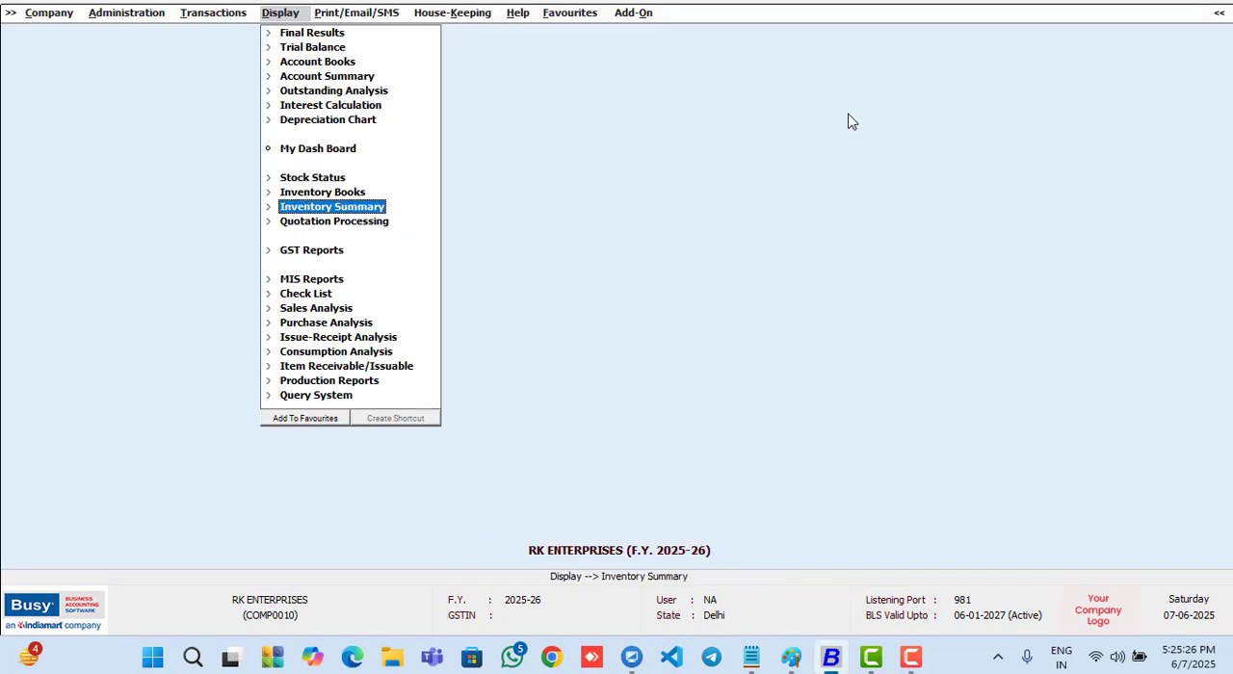
key("Down")
key("Return")
key("Down")
key("Return")
- Examine the cleared and pending quantities in the date-wise sales quotation report for all accounts and items, and close it
key("Return")
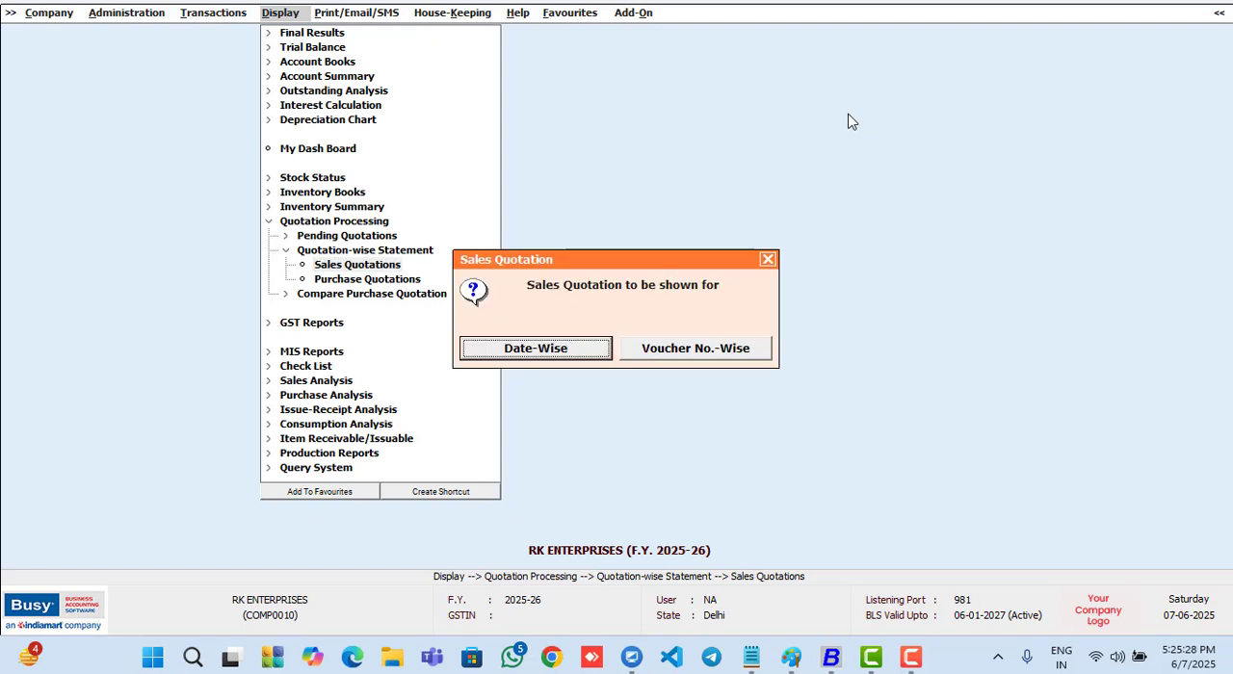
key("Return")
key("Return")
key("Return")
key("Return")
key("Return")
key("Return")
key("Return")
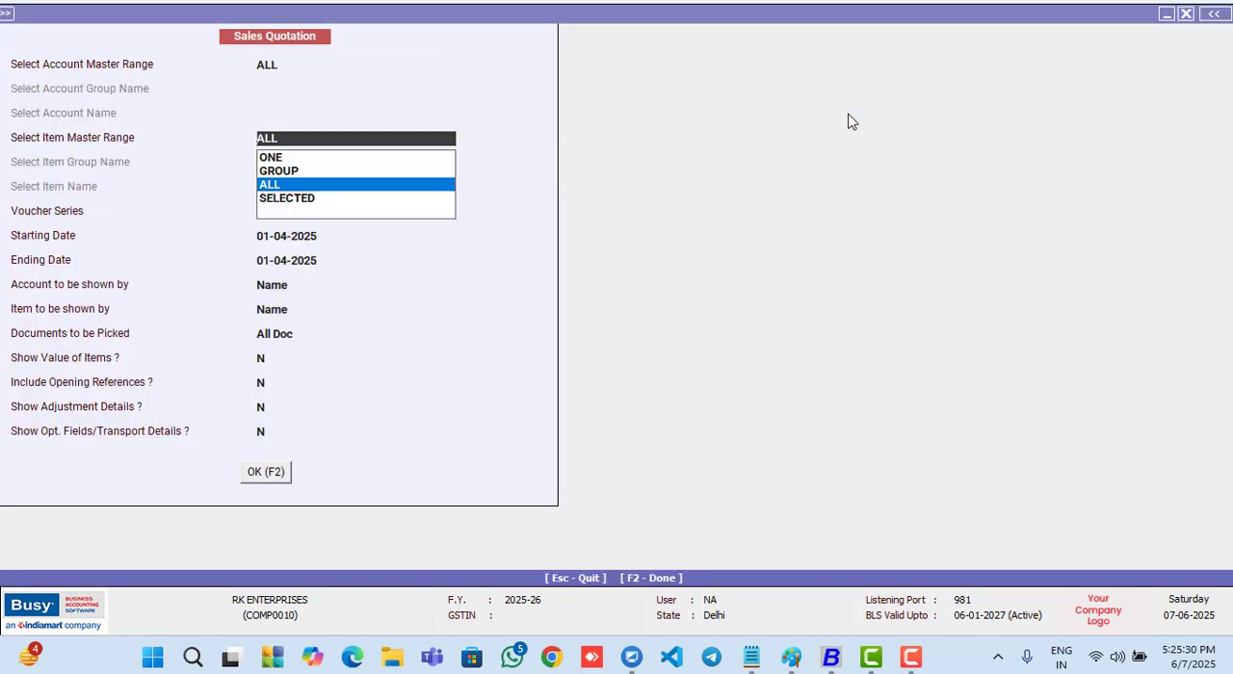
key("F2")
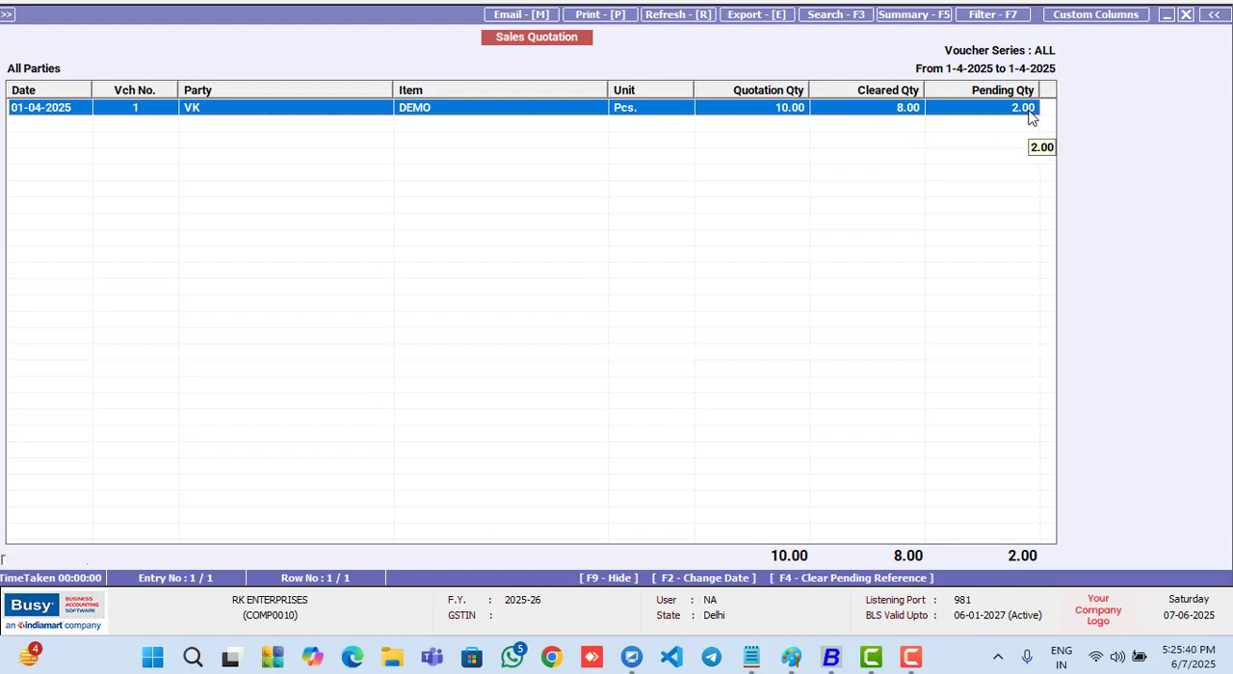
key("Escape")
key("Escape")
key("Escape")
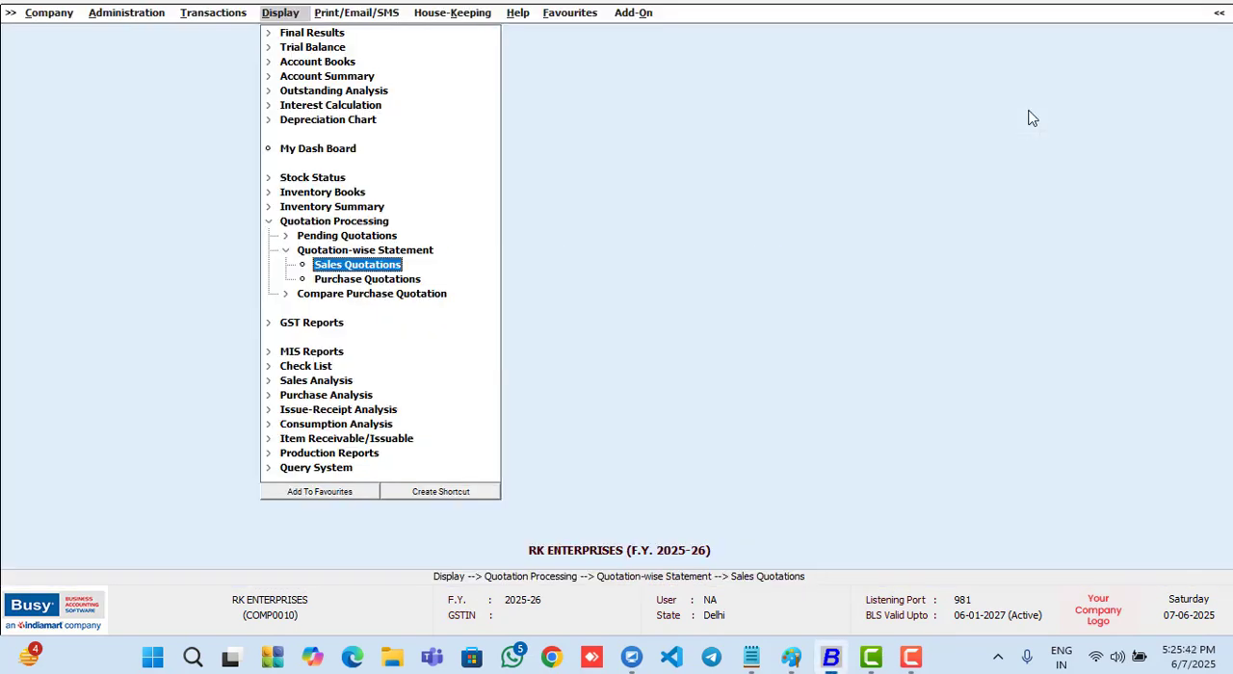
- Start adding a new purchase quotation voucher
key("Left")
key("Up")
key("Up")
key("Down")
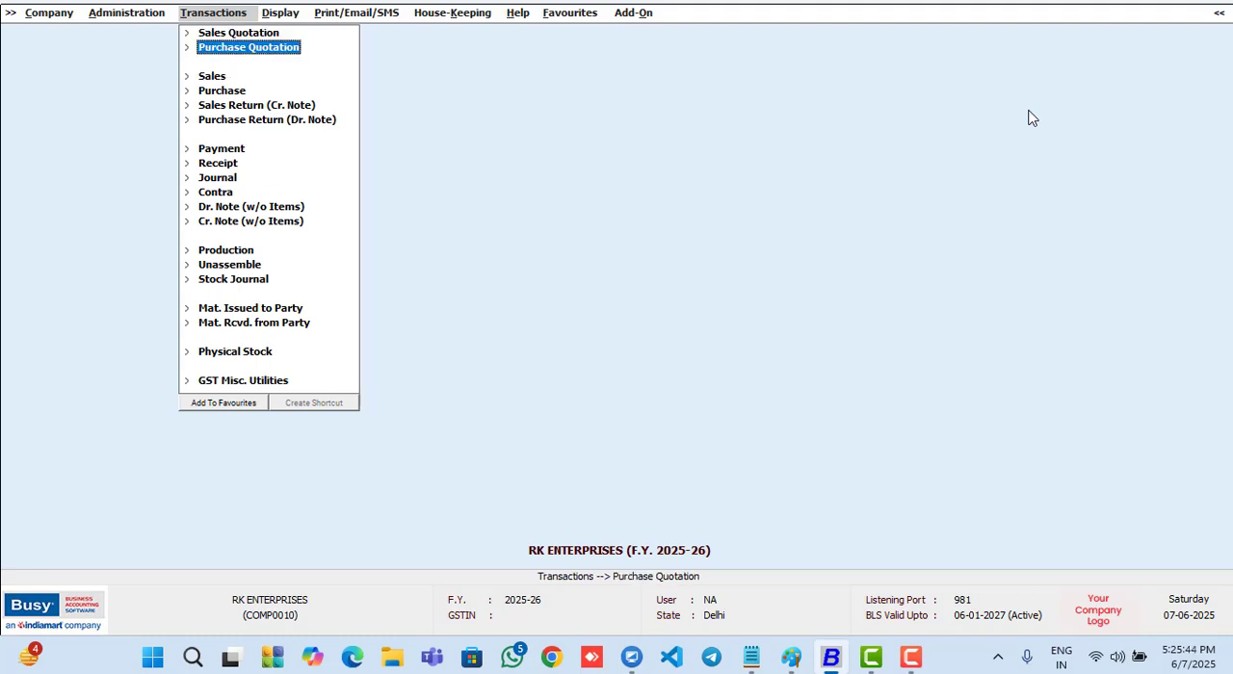
key("Return")
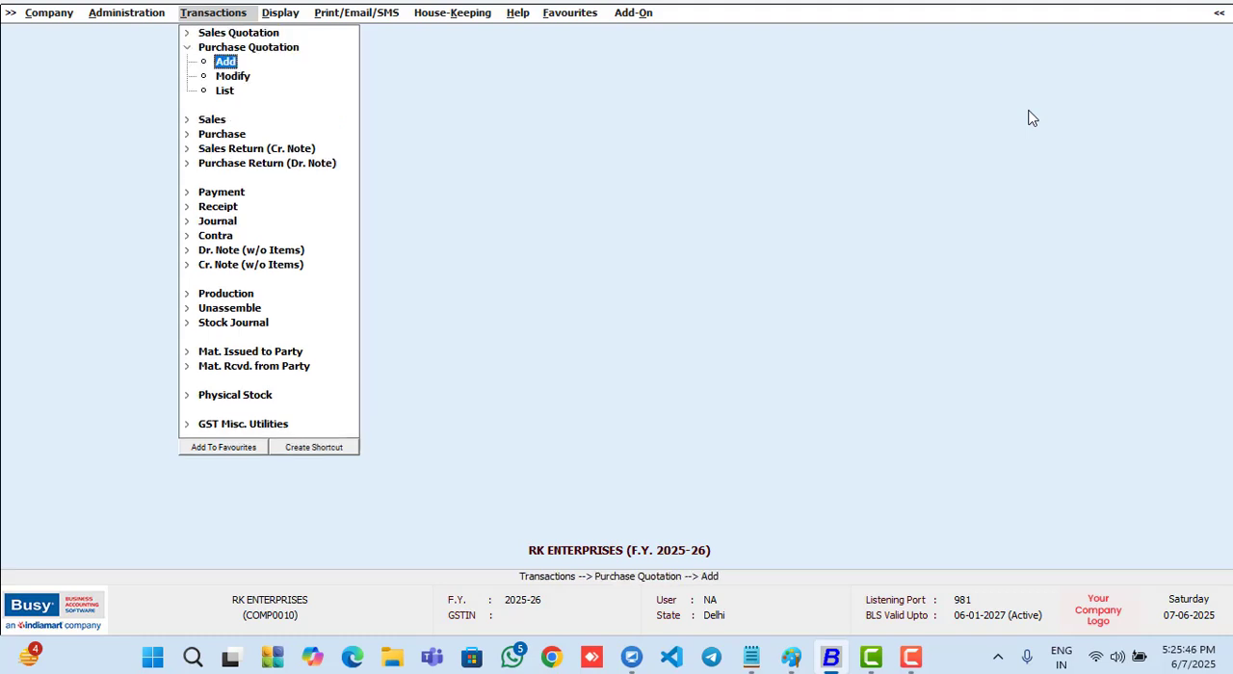
key("Return")
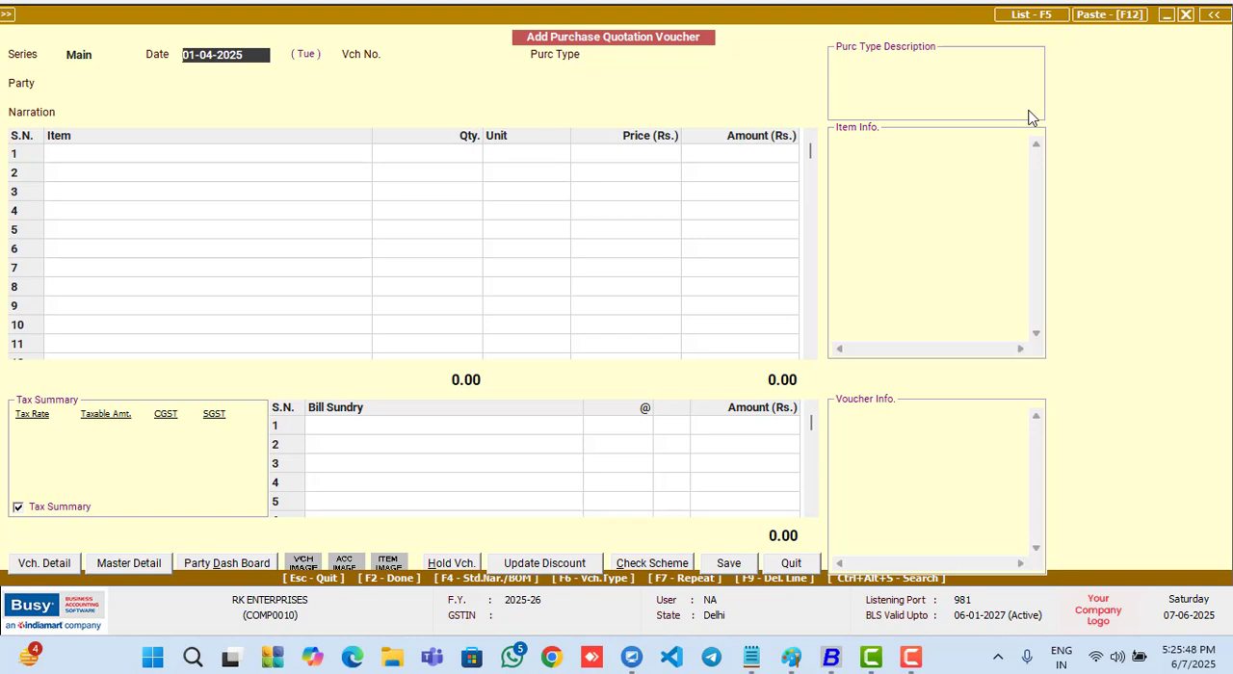
- Fill in the purchase quotation header with date 01-04-2025, voucher number 01, purchase type Local-18%, party Busy Infotech Pvt. Ltd., and a blank narration
key("Return")
type("01")
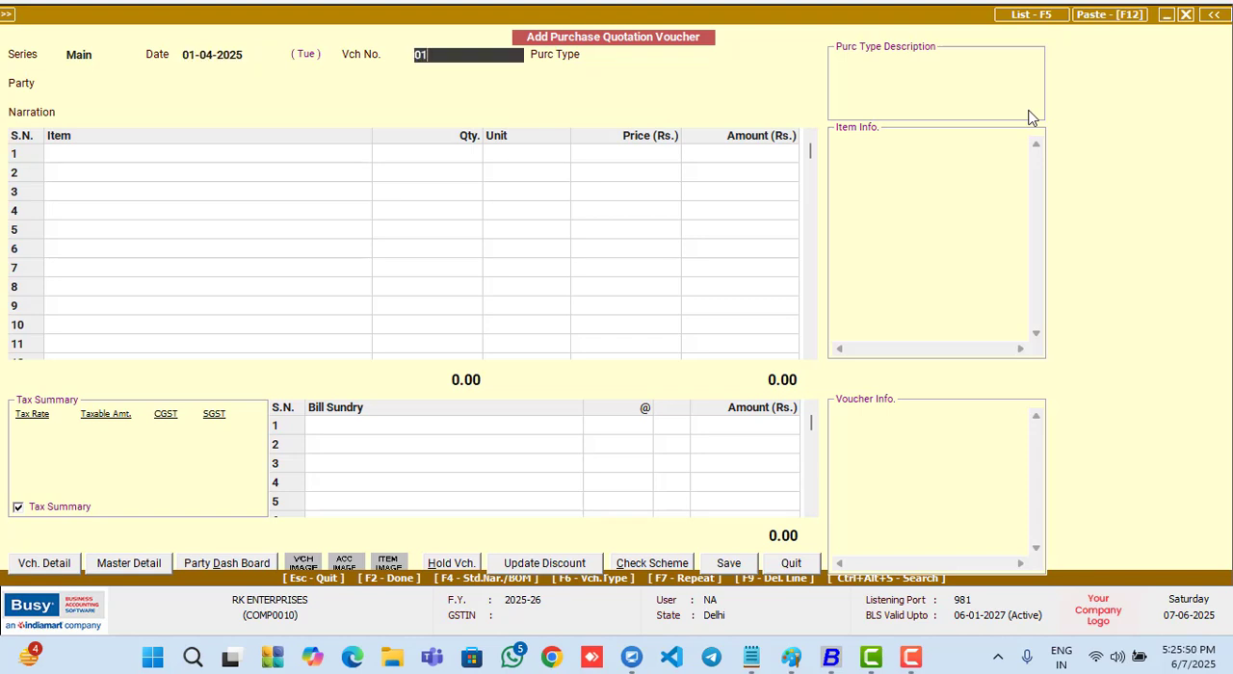
key("Return")
type("l")
key("Down")
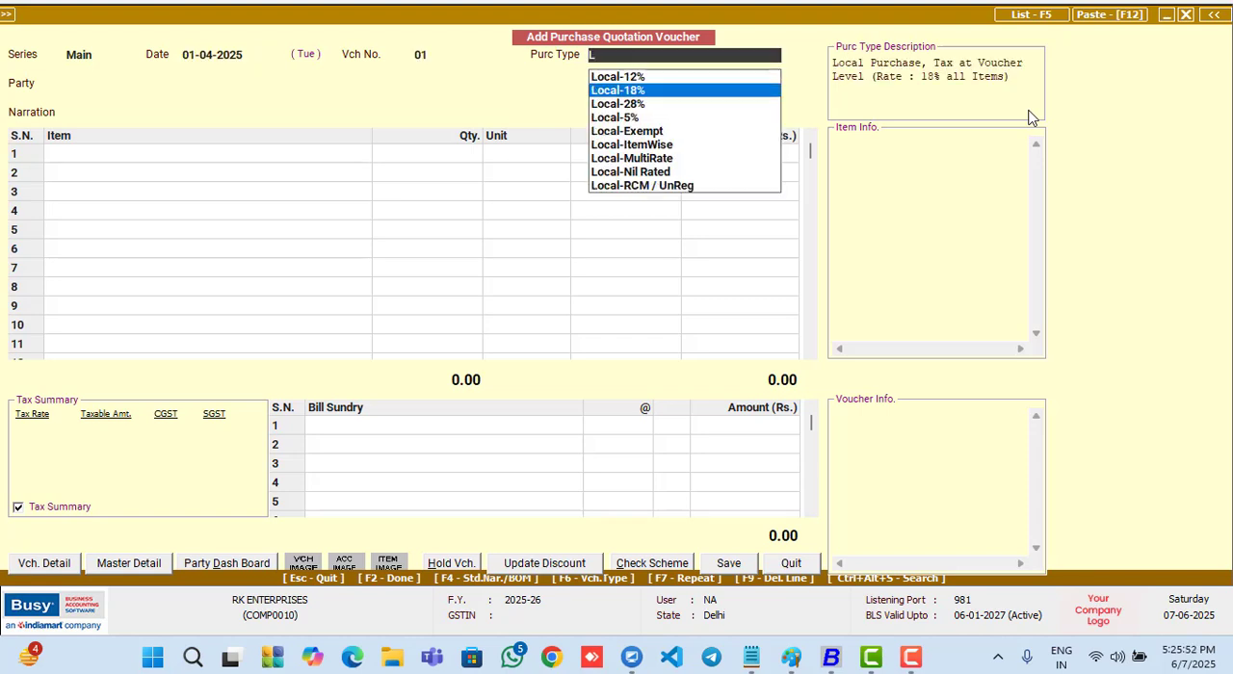
key("Return")
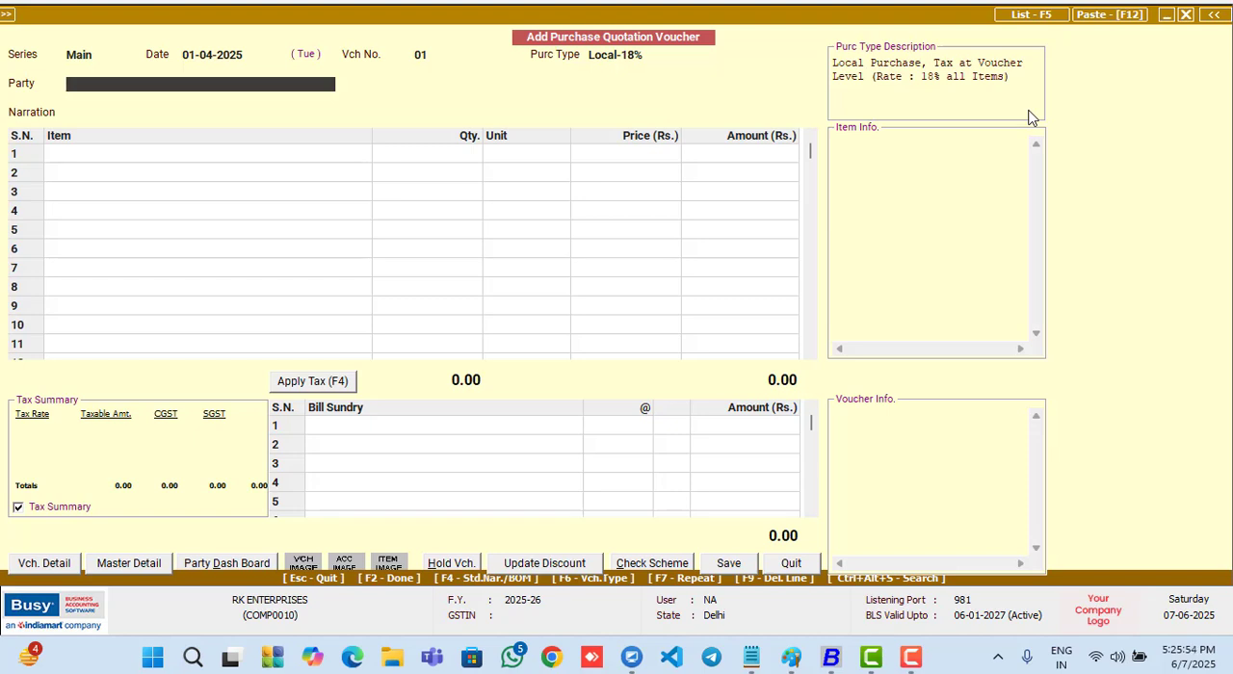
key("Return")
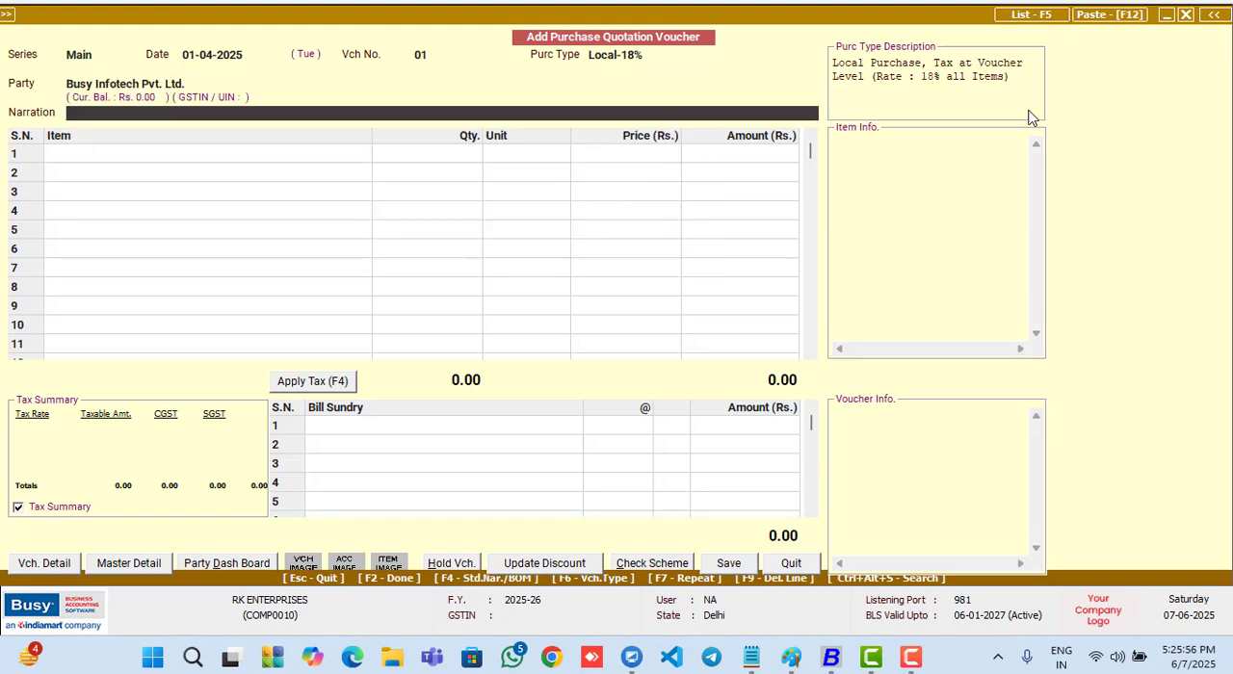
key("Return")
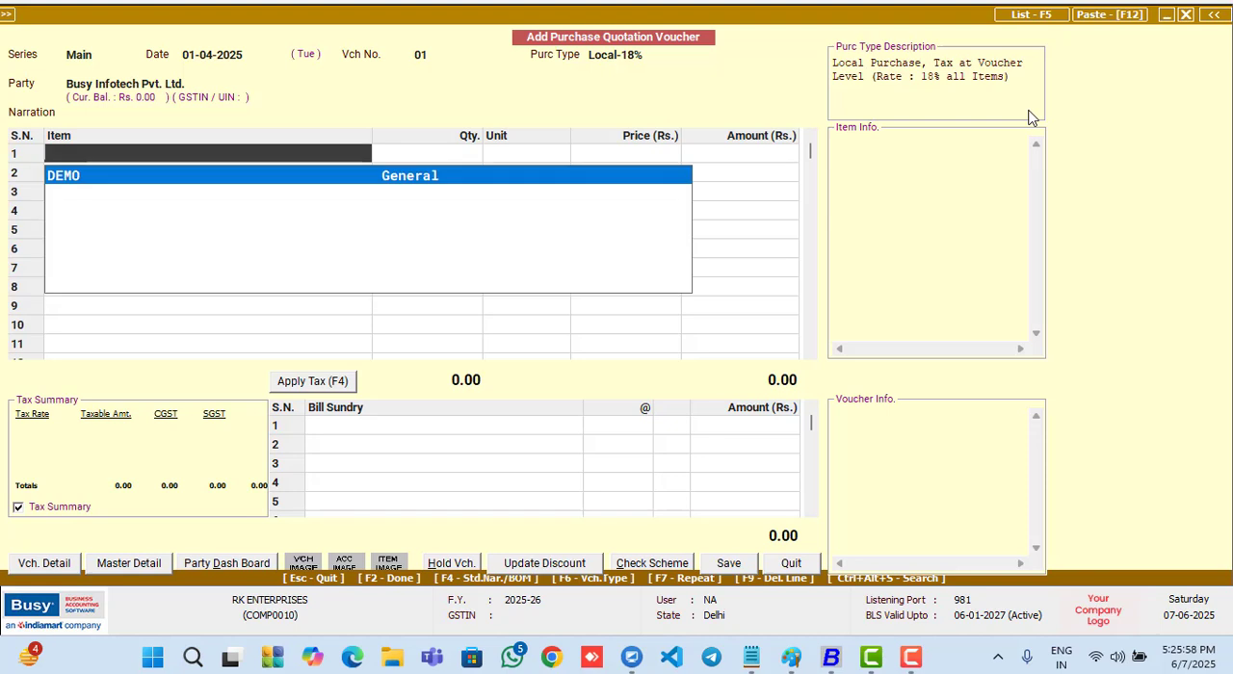
- Start a new item master named BUSY from the first item line, with group General and unit Pcs
key("F3")
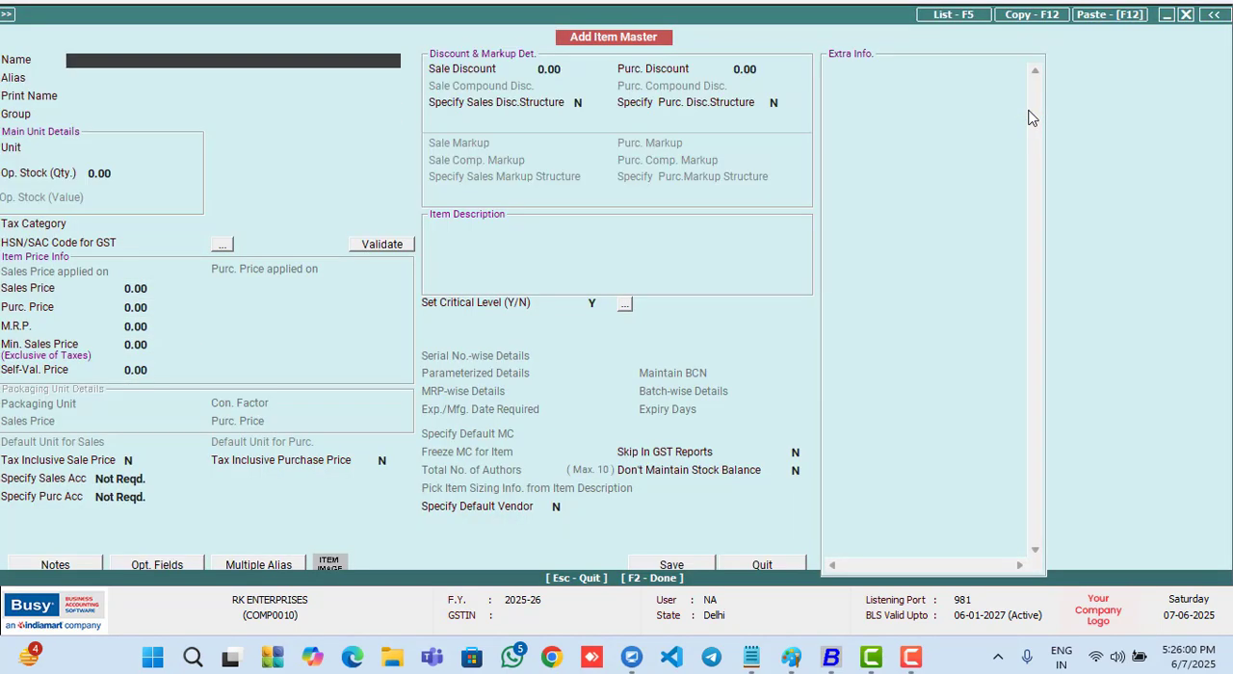
type("BUSY")
key("Return")
key("Return")
key("Return")
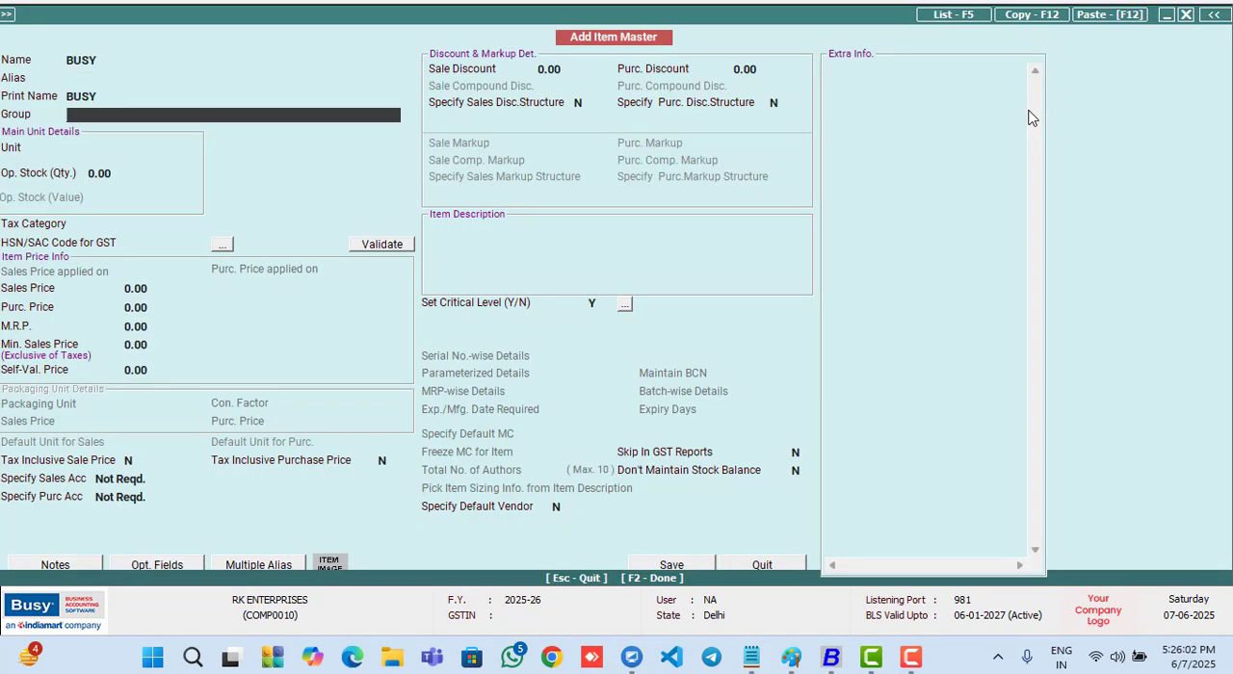
key("Return")
key("Down")
type("p")
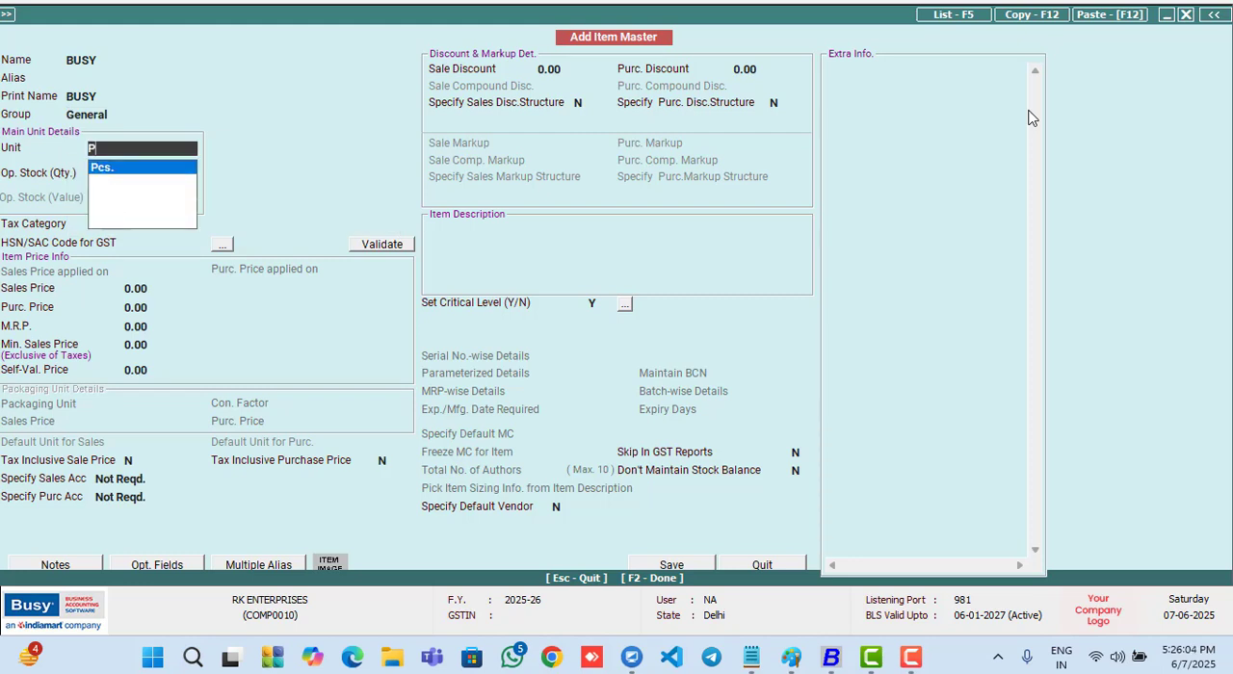
key("Return")
- Set the BUSY item's tax category to GST 18% and HSN/SAC code to 16336, and save the item
key("Return")
type("18")
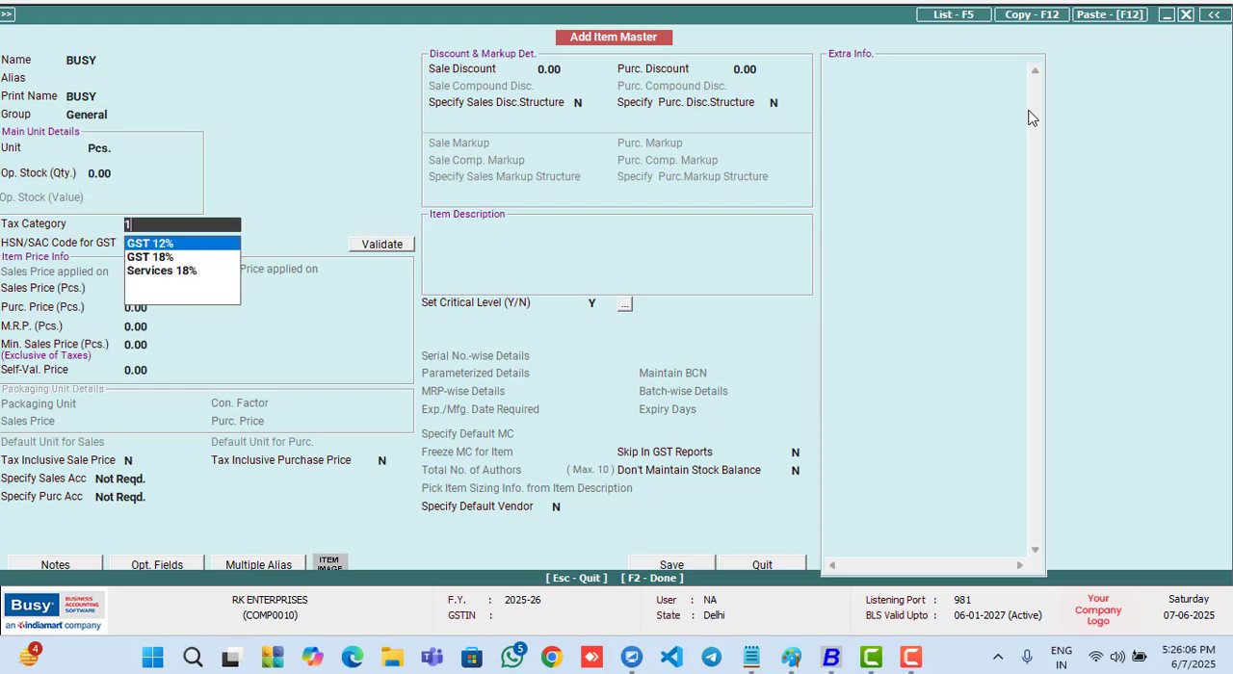
key("Return")
type("16336")
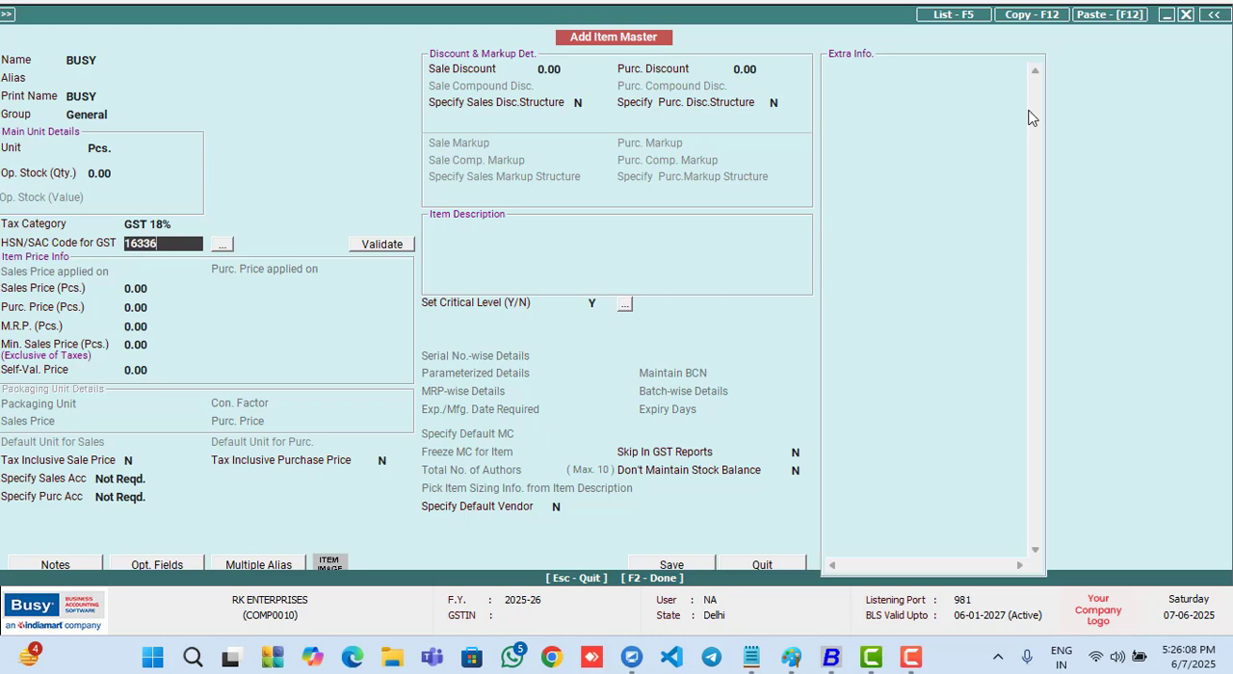
key("F2")
- Enter the BUSY item on the first quotation line with a quantity of 10 Pcs. and a price of 15000, without a description
key("Return")
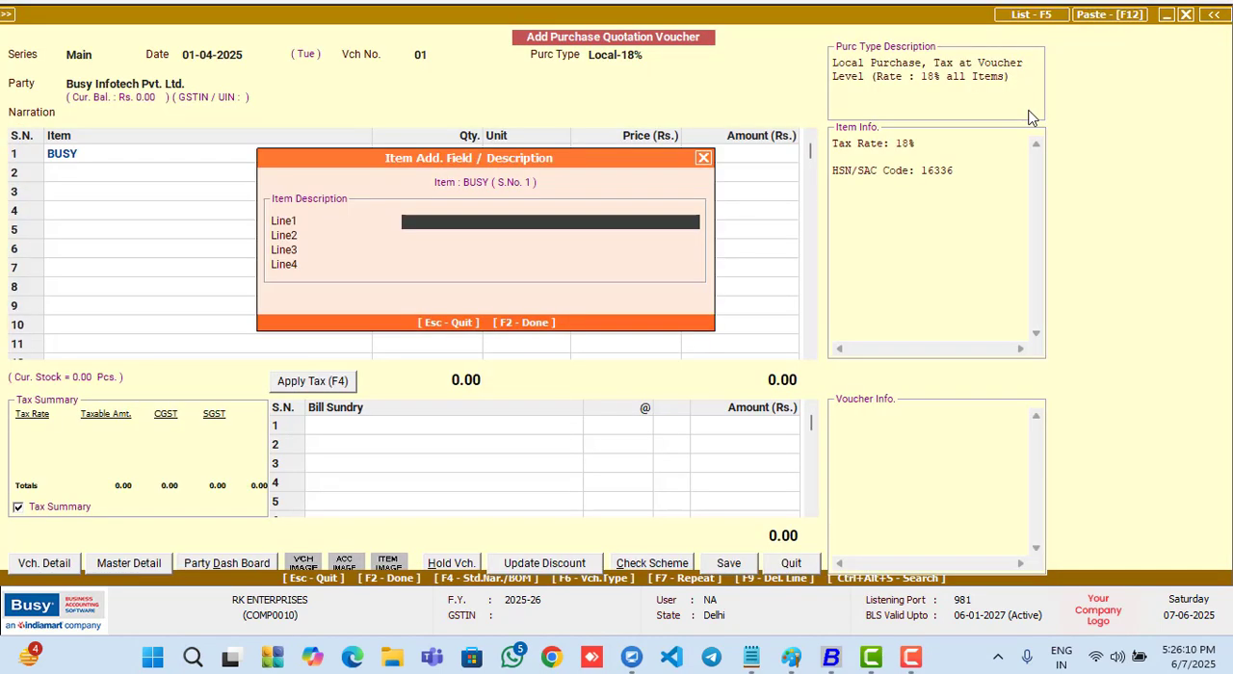
key("Escape")
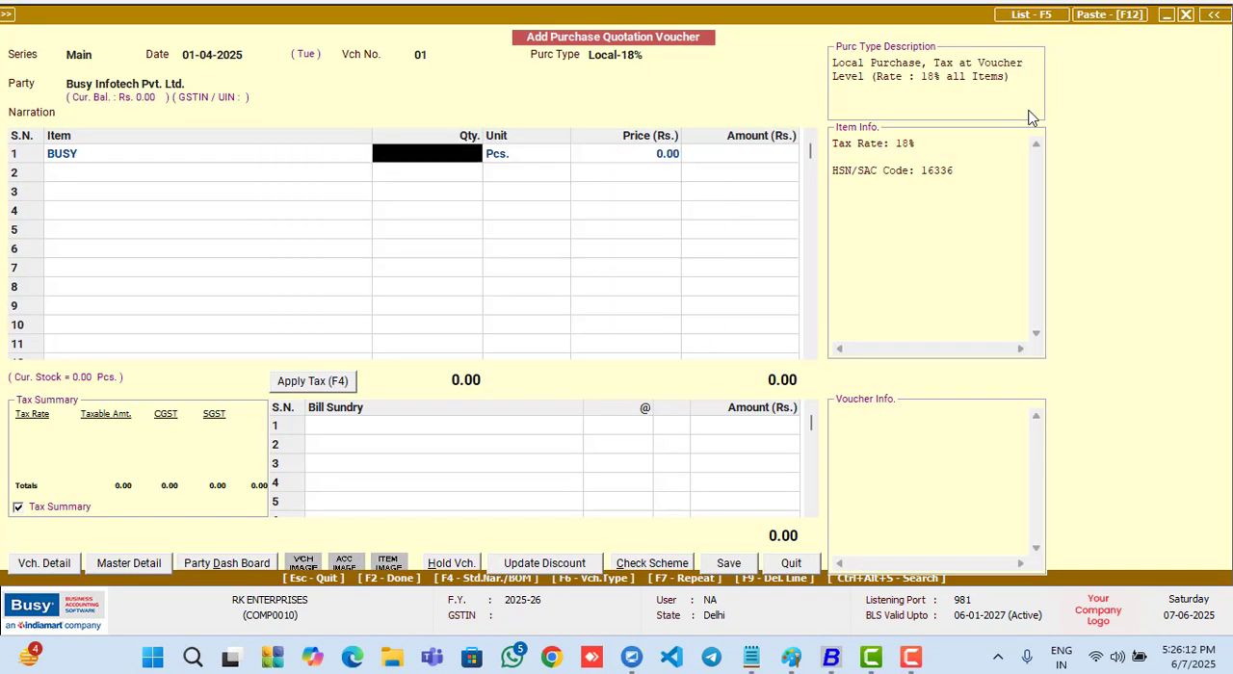
type("10")
key("Return")
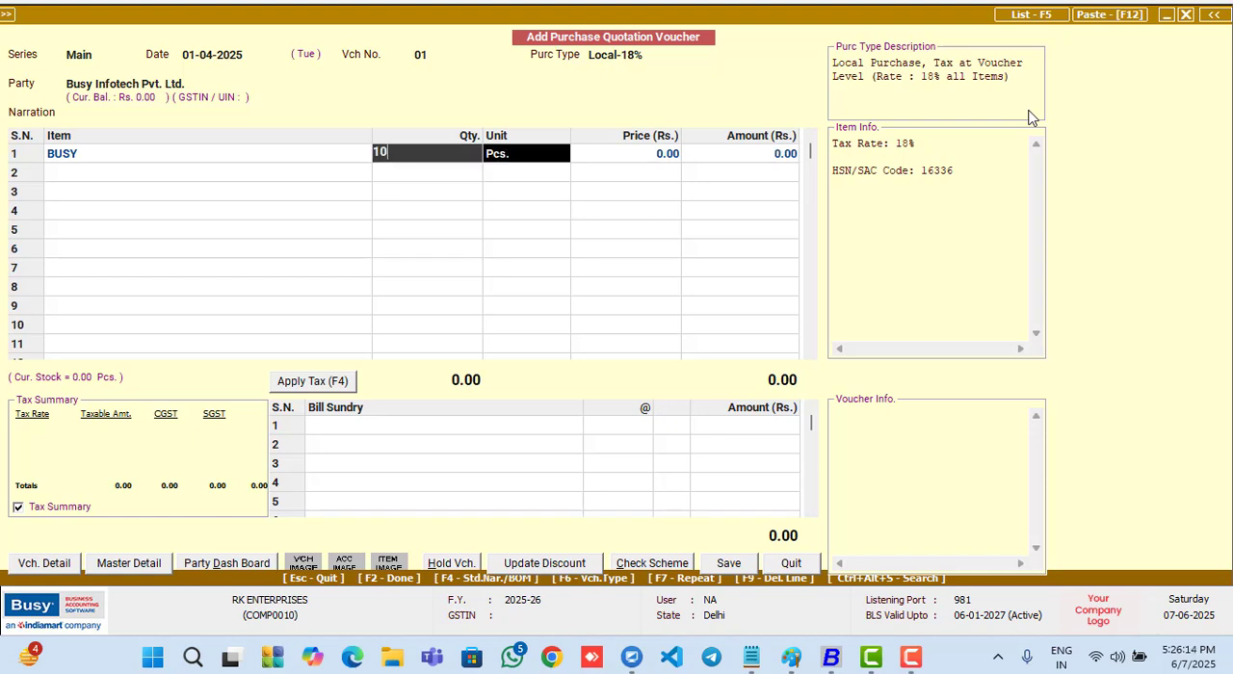
key("Return")
type("15000")
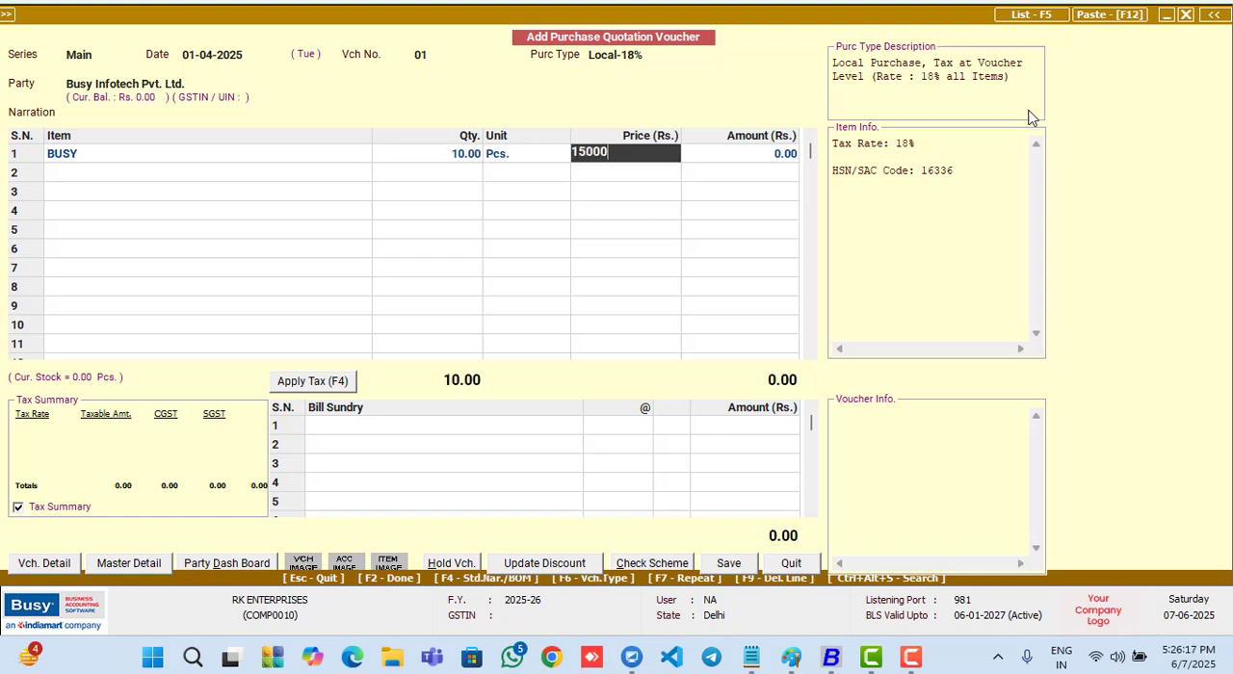
key("Return")
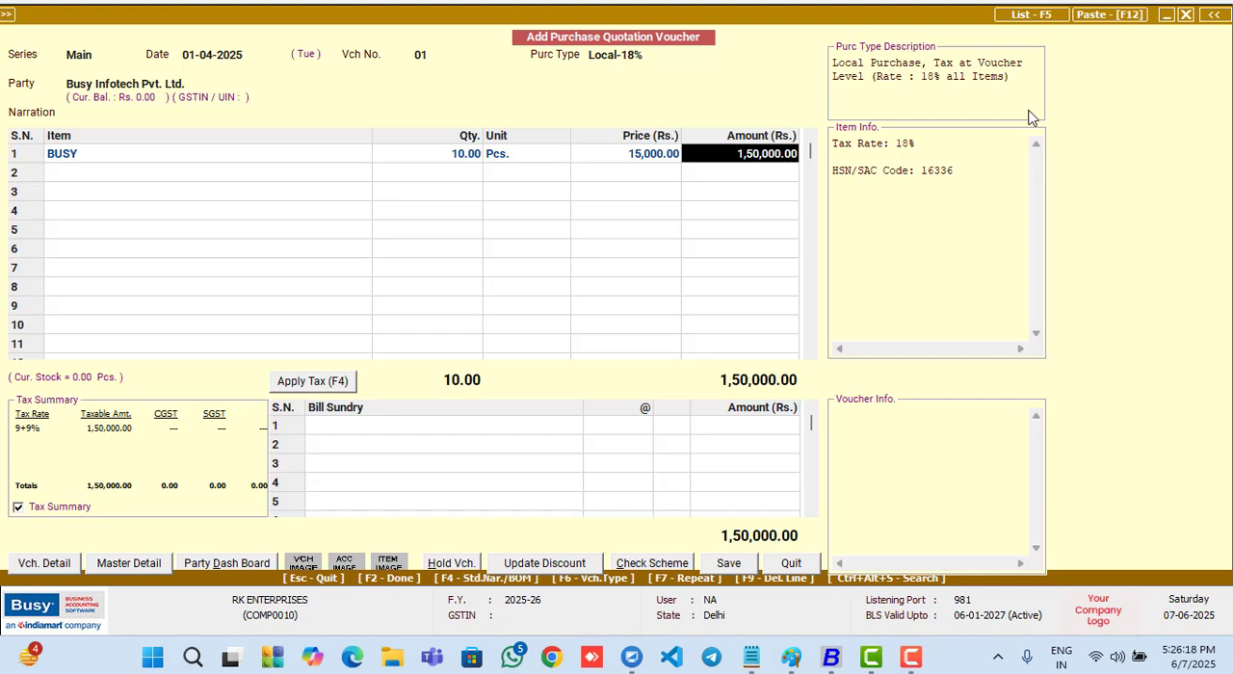
- Apply tax to the purchase quotation, save it, and leave voucher entry
left_click(339, 381)
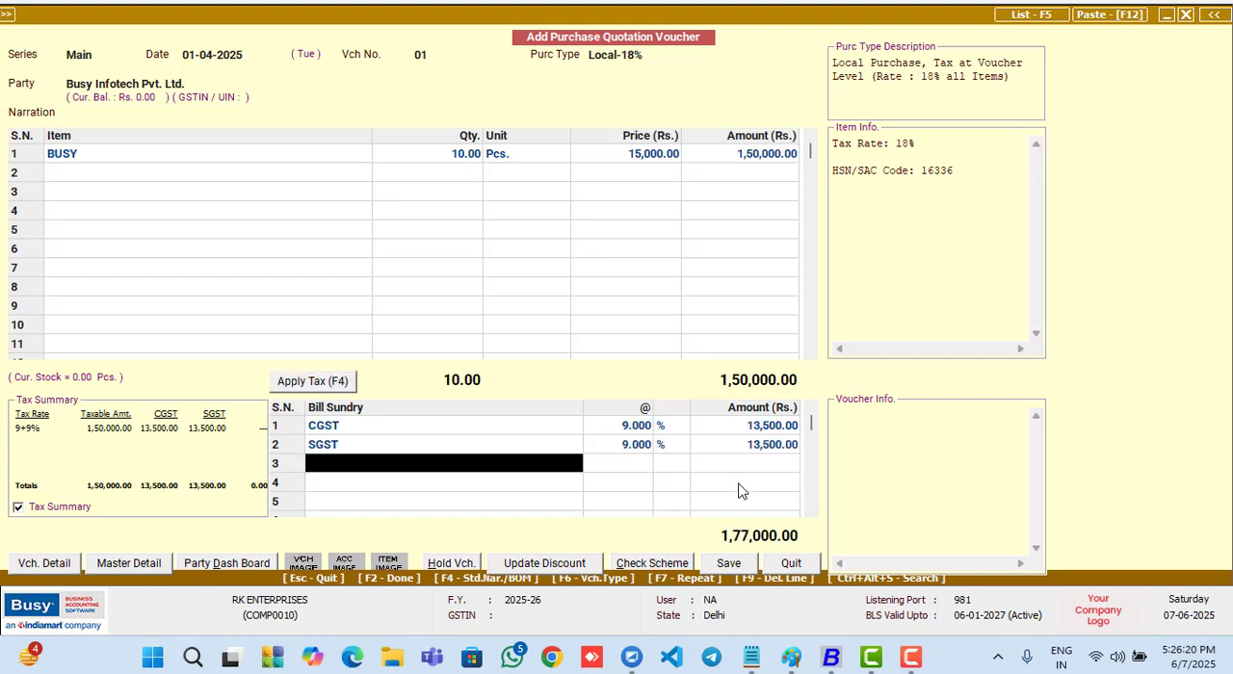
left_click(725, 561)
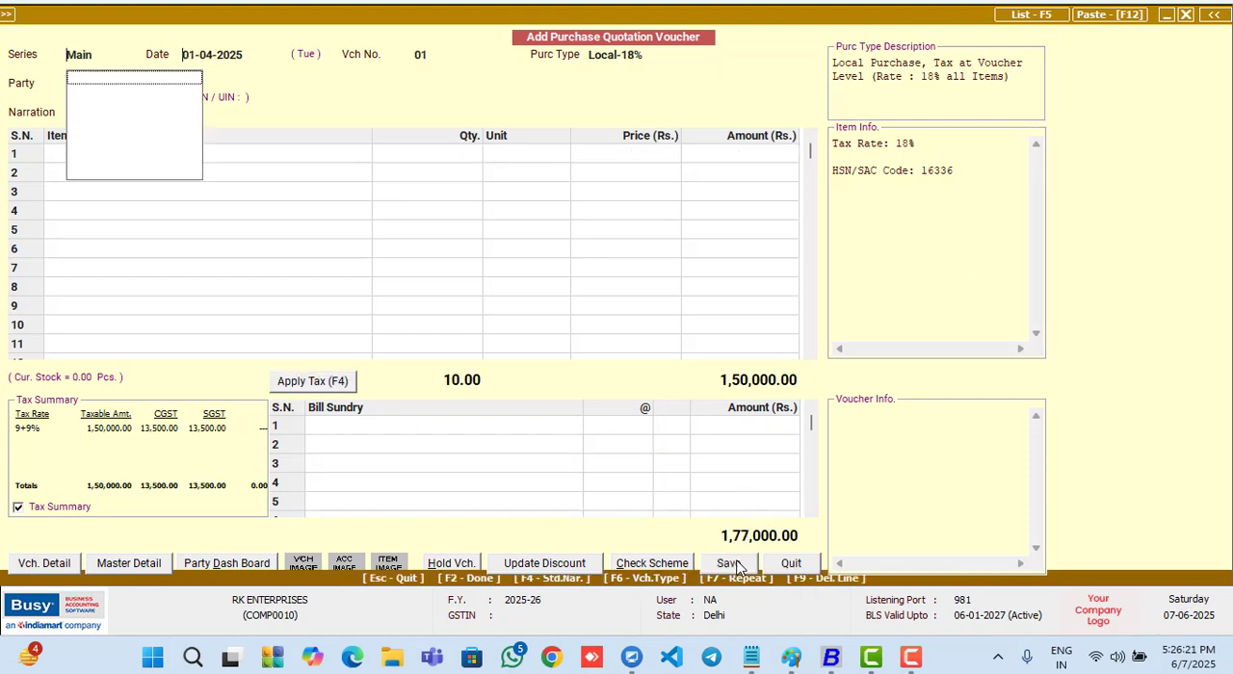
key("Escape")
left_click(574, 352)
key("Escape")
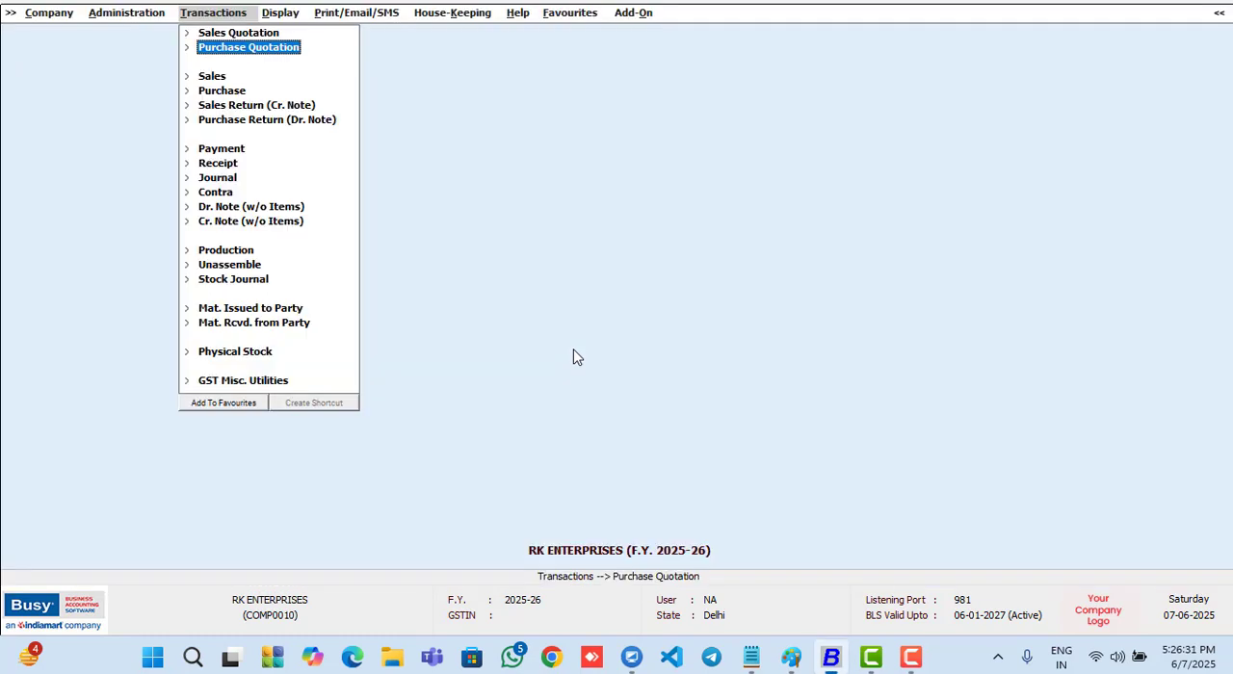
- Open the alphabetical closing stock report with balances only for one item
key("Right")
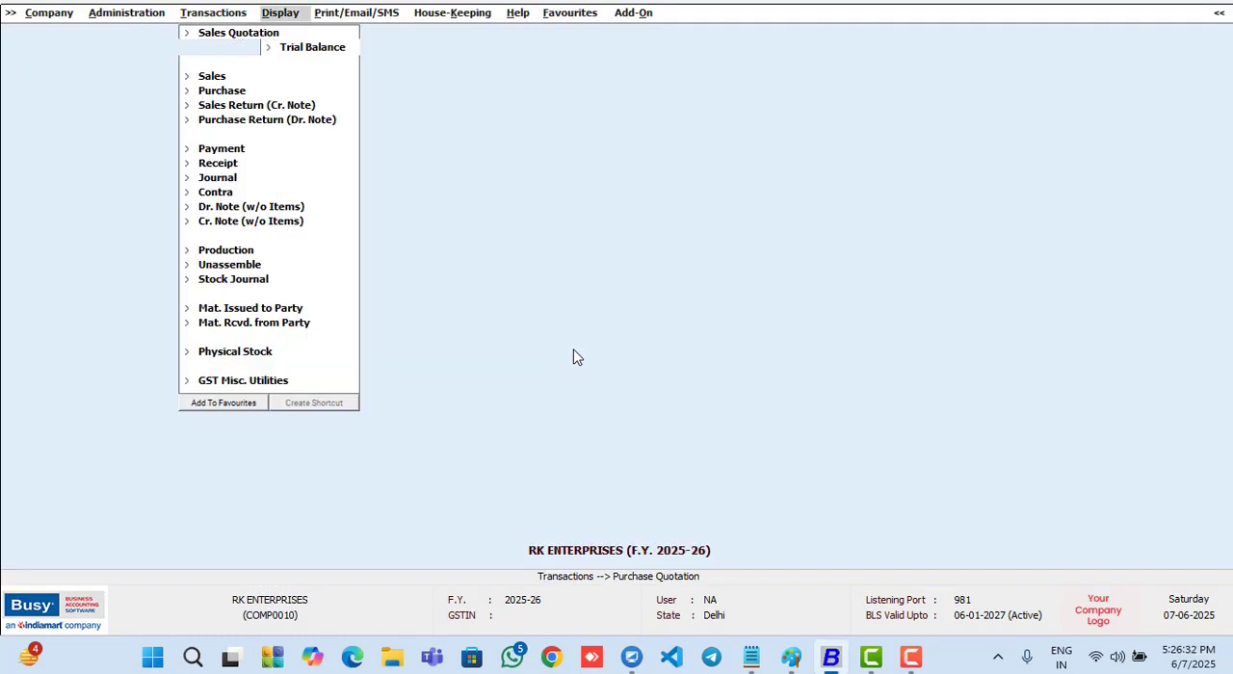
key("Up")
key("Up")
key("Up")
key("Up")
key("Up")
key("Right")
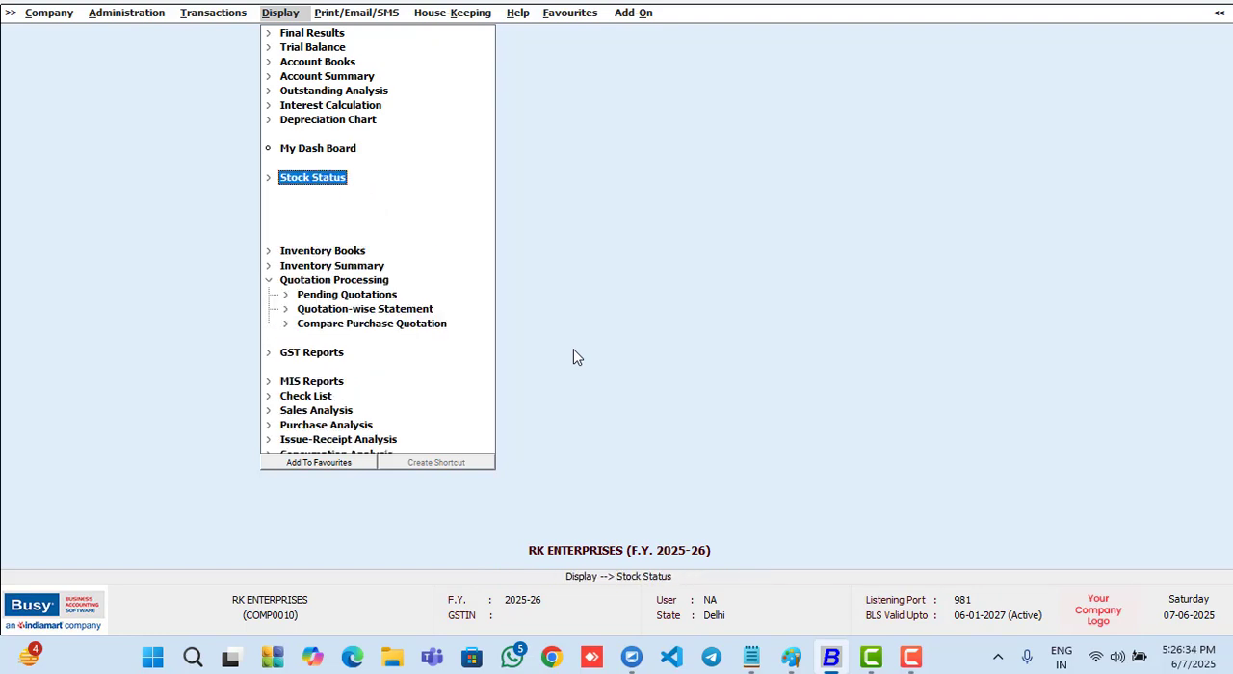
key("Down")
key("Right")
key("Down")
key("Down")
key("Up")
key("Return")
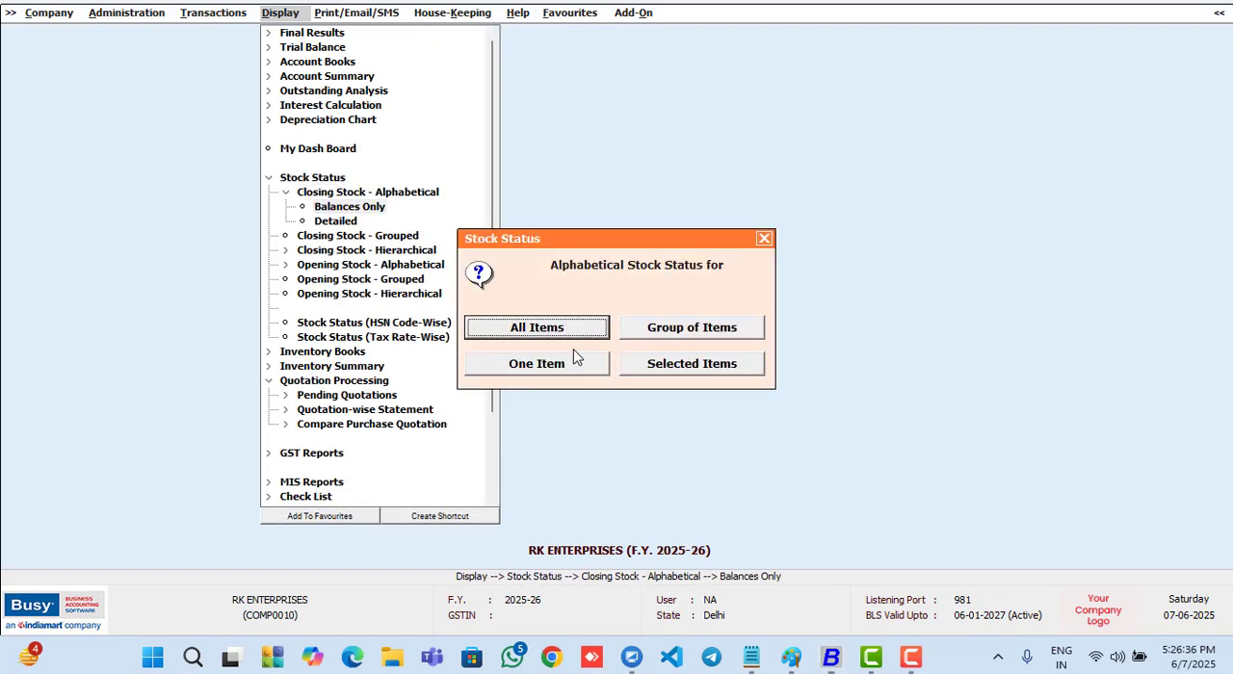
key("Right")
left_click(537, 363)
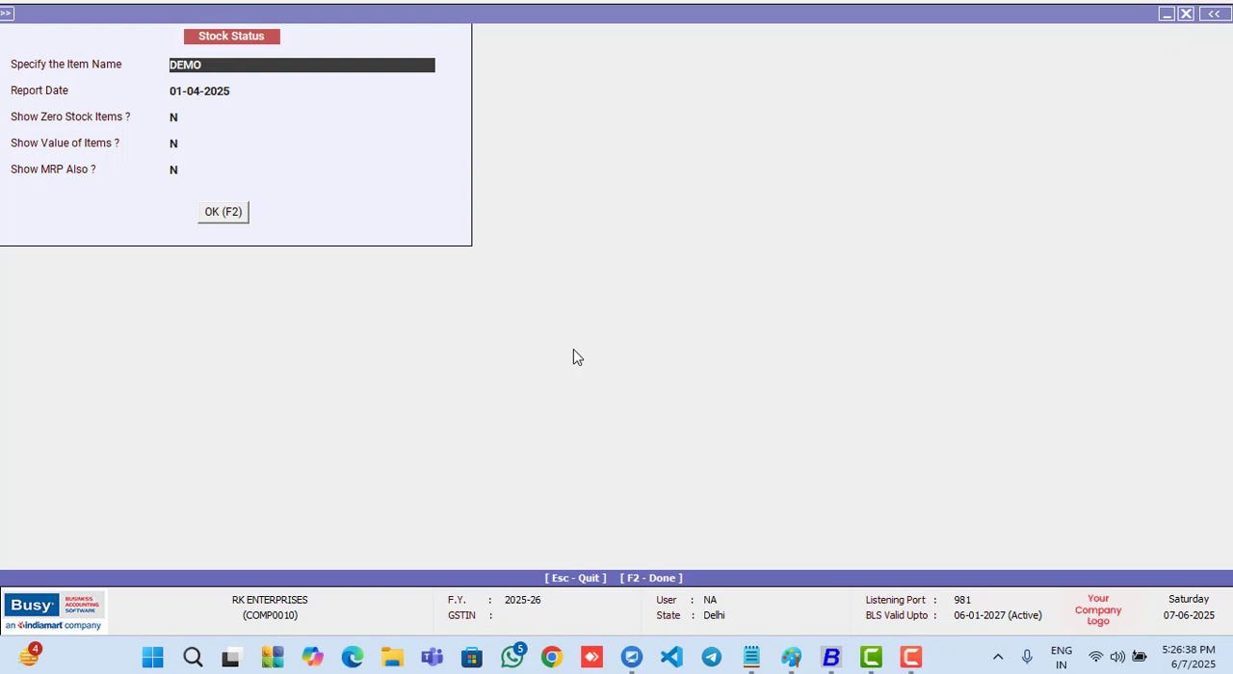
- Check the stock status of the BUSY item as on 01-04-2025 with the default options, and close the report
type("BUSY")
key("Return")
key("Return")
key("Return")
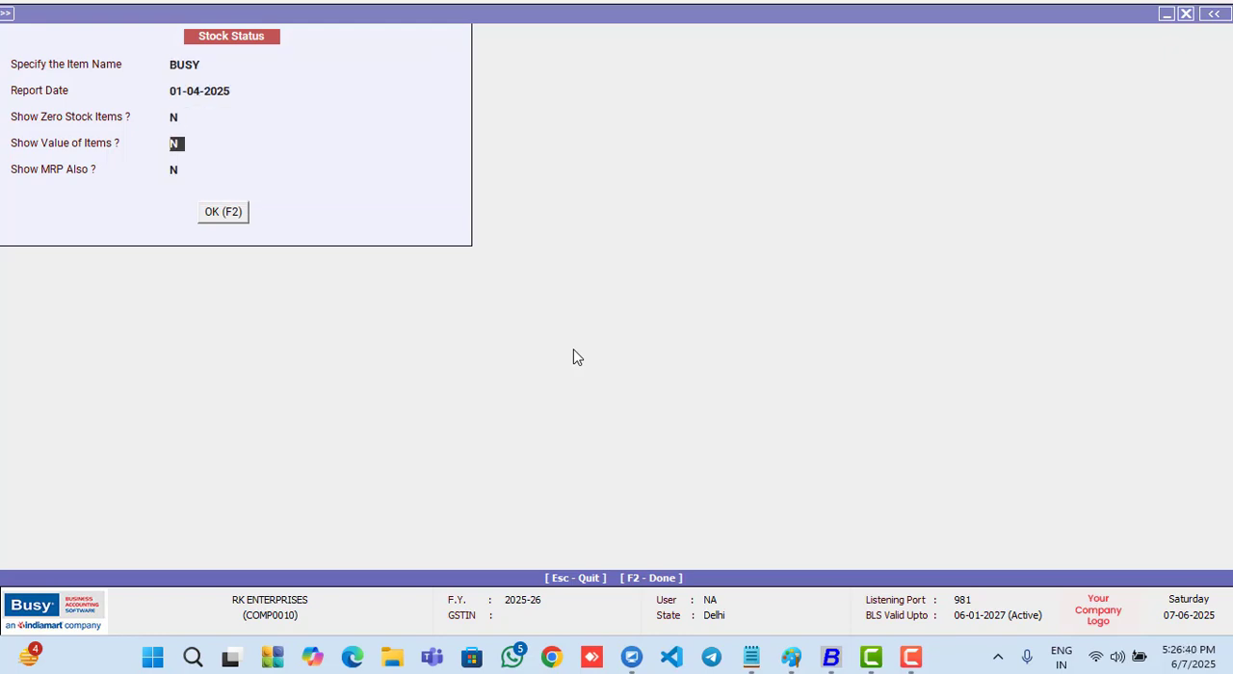
key("Return")
key("Return")
key("Return")
key("Escape")
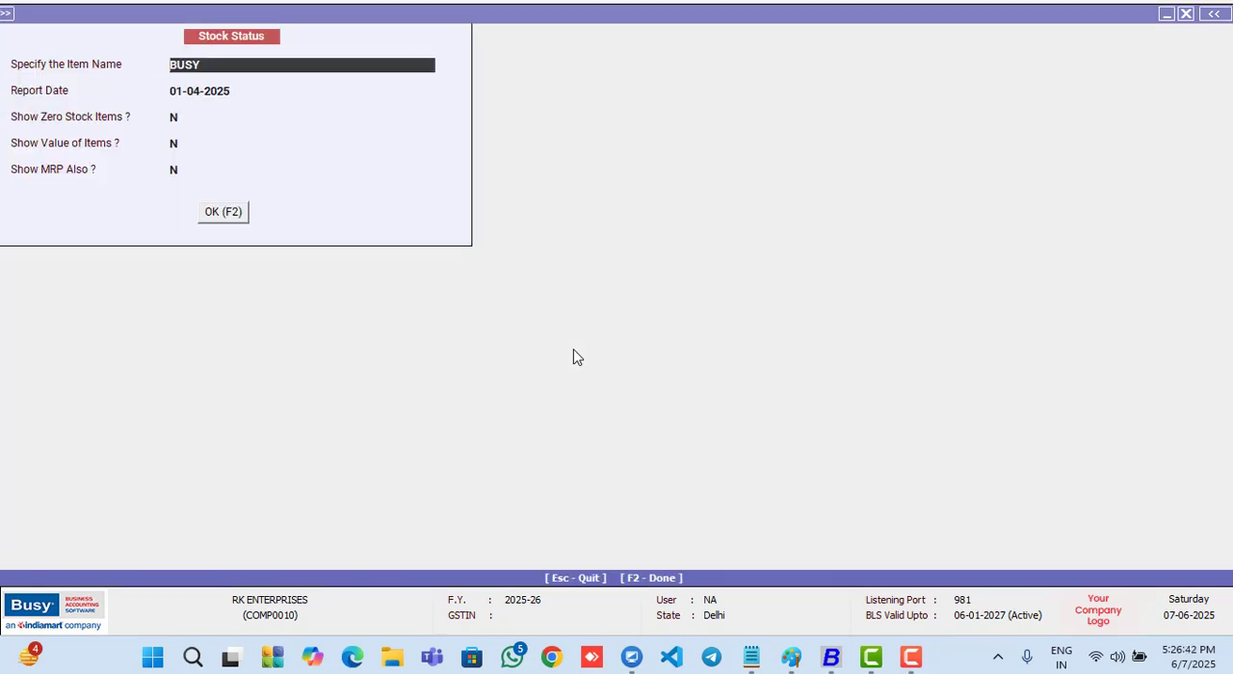
key("Escape")
key("Escape")
- Open the date-wise Quotation-wise Statement for purchase quotations
key("Left")
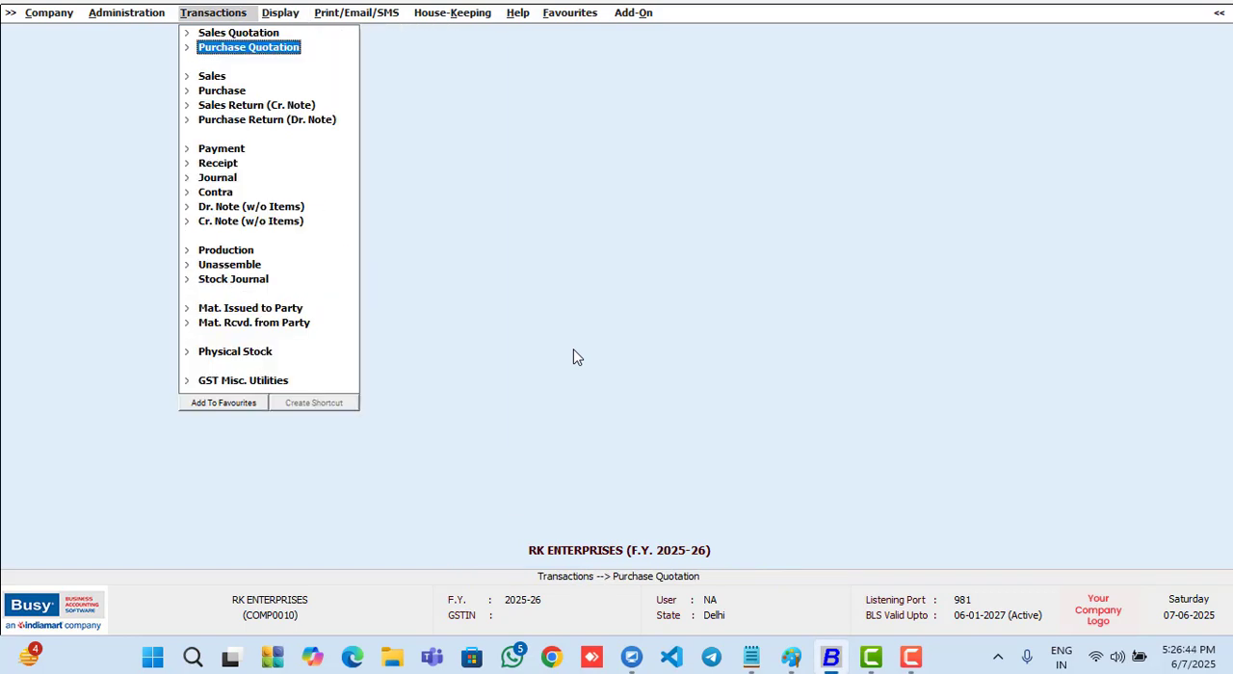
key("Right")
key("Down")
key("Down")
key("Down")
key("Left")
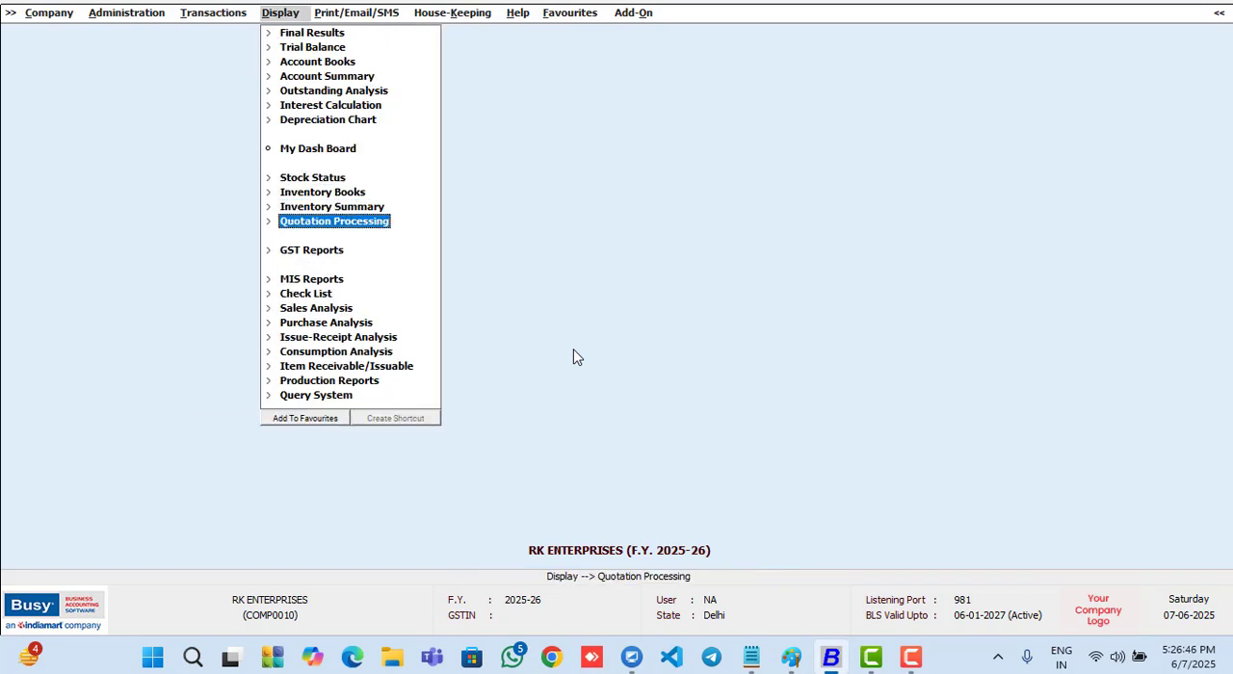
key("Right")
key("Down")
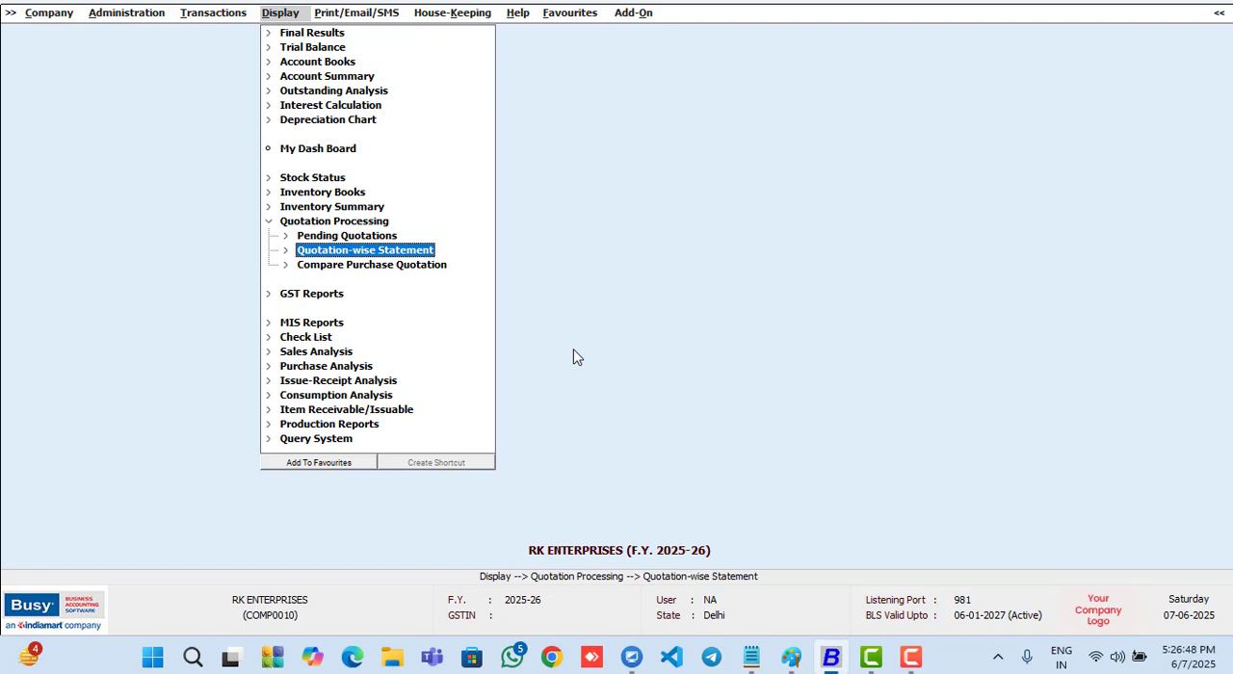
key("Right")
key("Down")
key("Return")
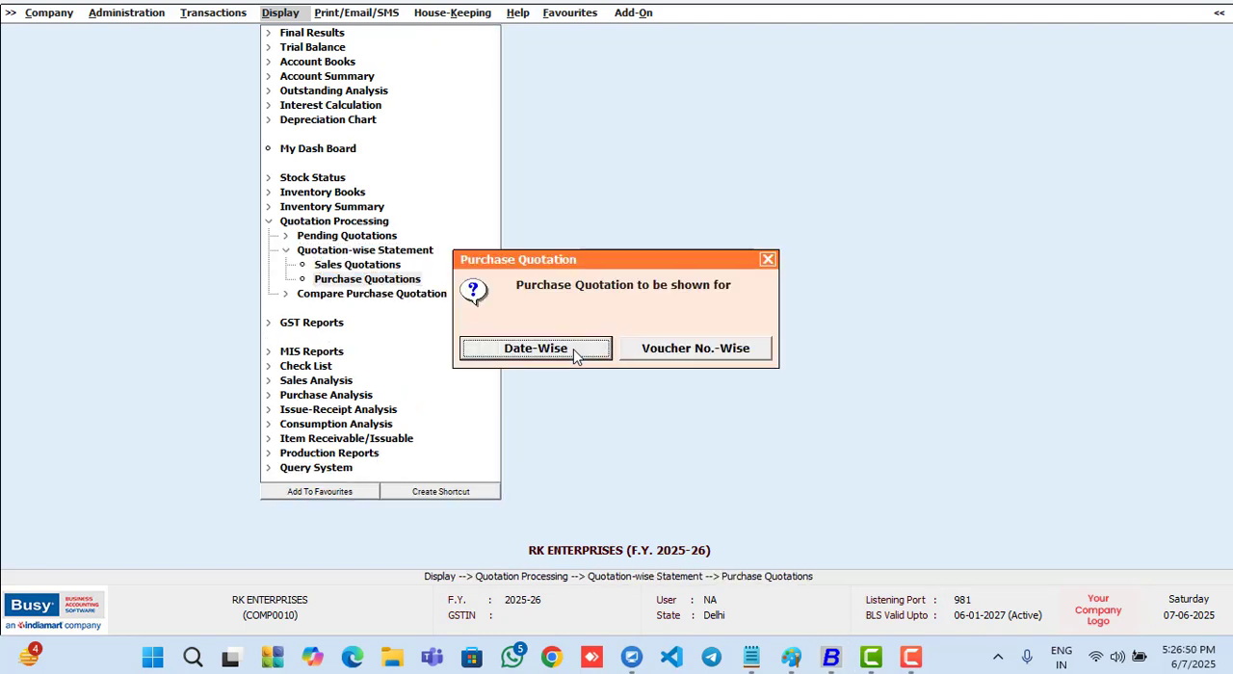
key("Escape")
key("Return")
- View the purchase quotation report for all accounts, items and voucher series on 01-04-2025, and close it
key("Return")
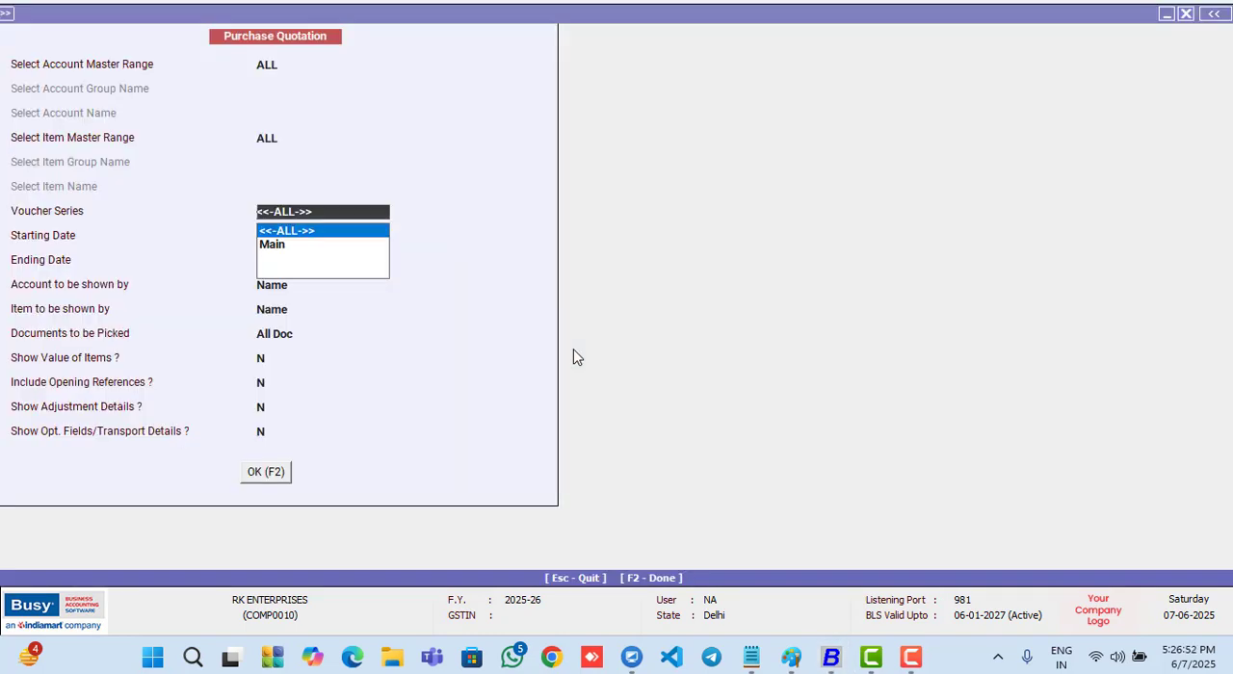
key("Return")
key("Return")
key("F2")
key("Escape")
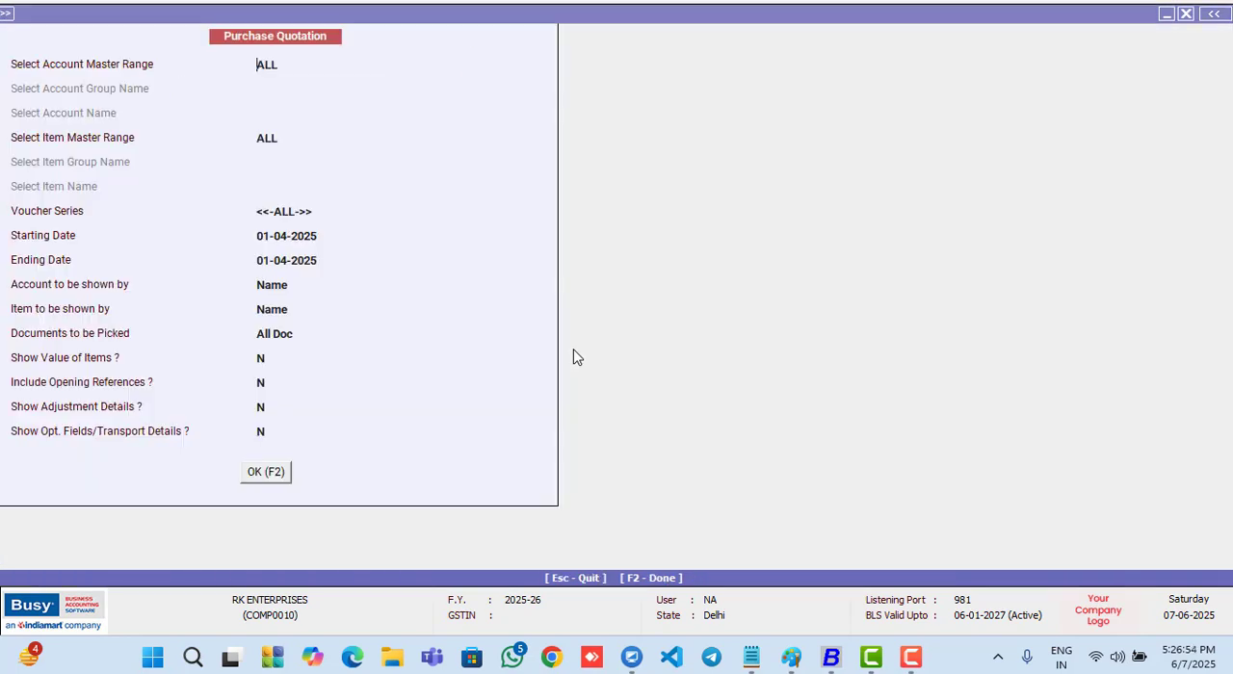
key("Escape")
- Start adding a new purchase voucher dated 01-04-2025
key("Left")
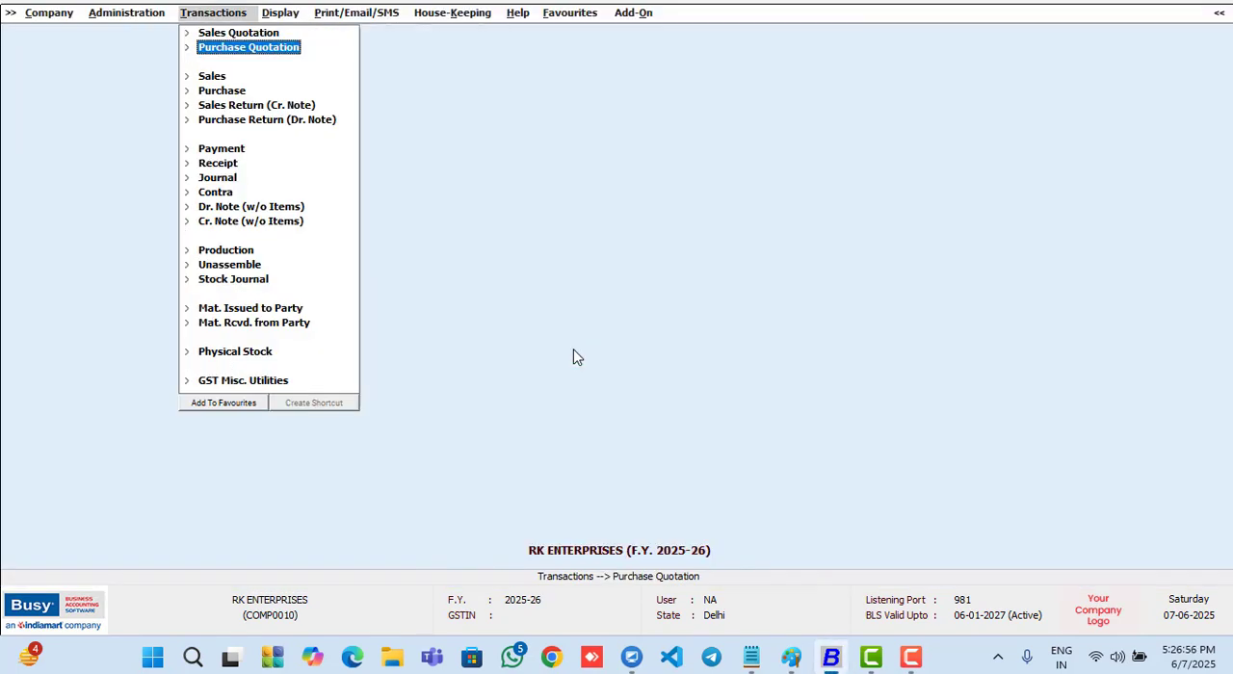
key("Down")
key("Down")
key("Return")
- Fill in the purchase voucher with number 01, purchase type Local-18%, party Busy Infotech Pvt. Ltd., and ITC eligibility Input Goods/Services
key("Return")
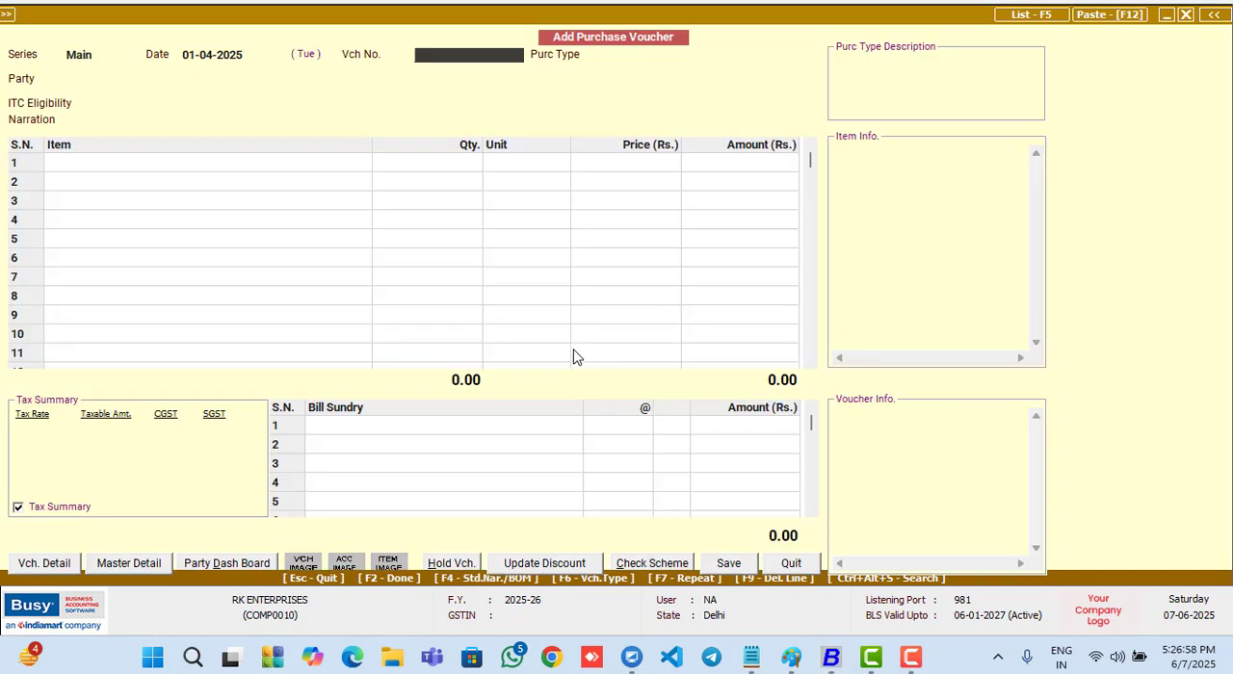
type("01")
key("Return")
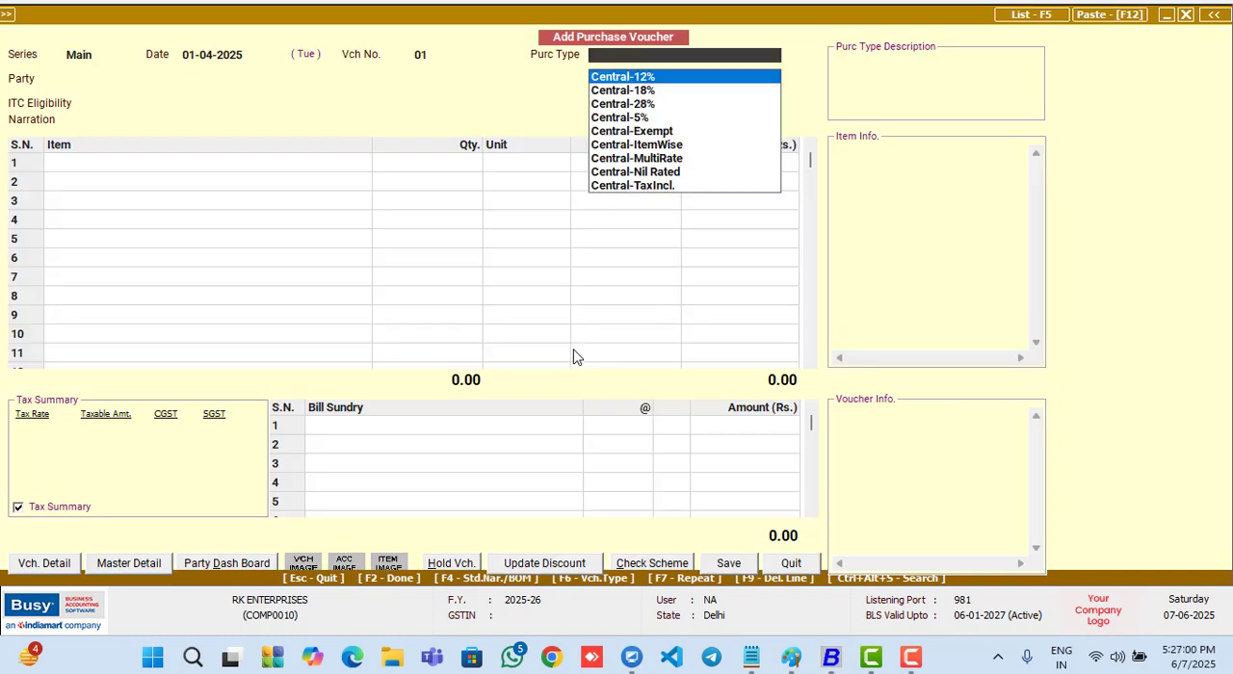
type("L")
key("Return")
key("Return")
key("Return")
key("Return")
key("Return")
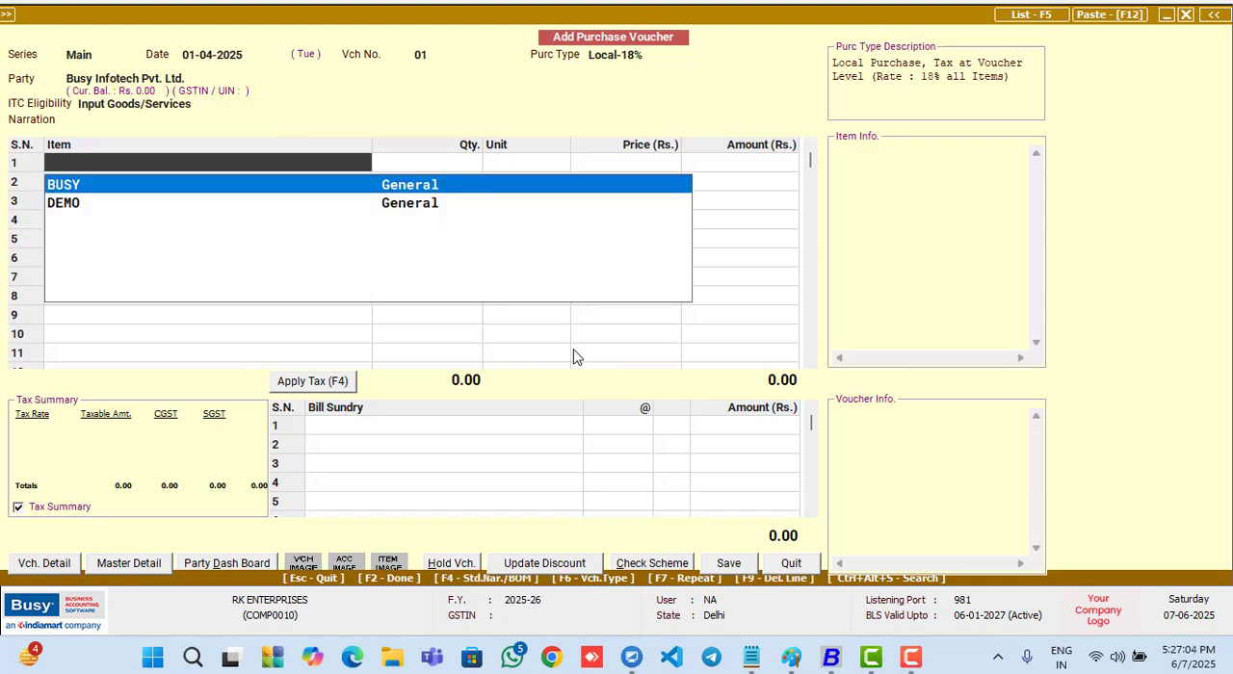
key("Return")
key("Left")
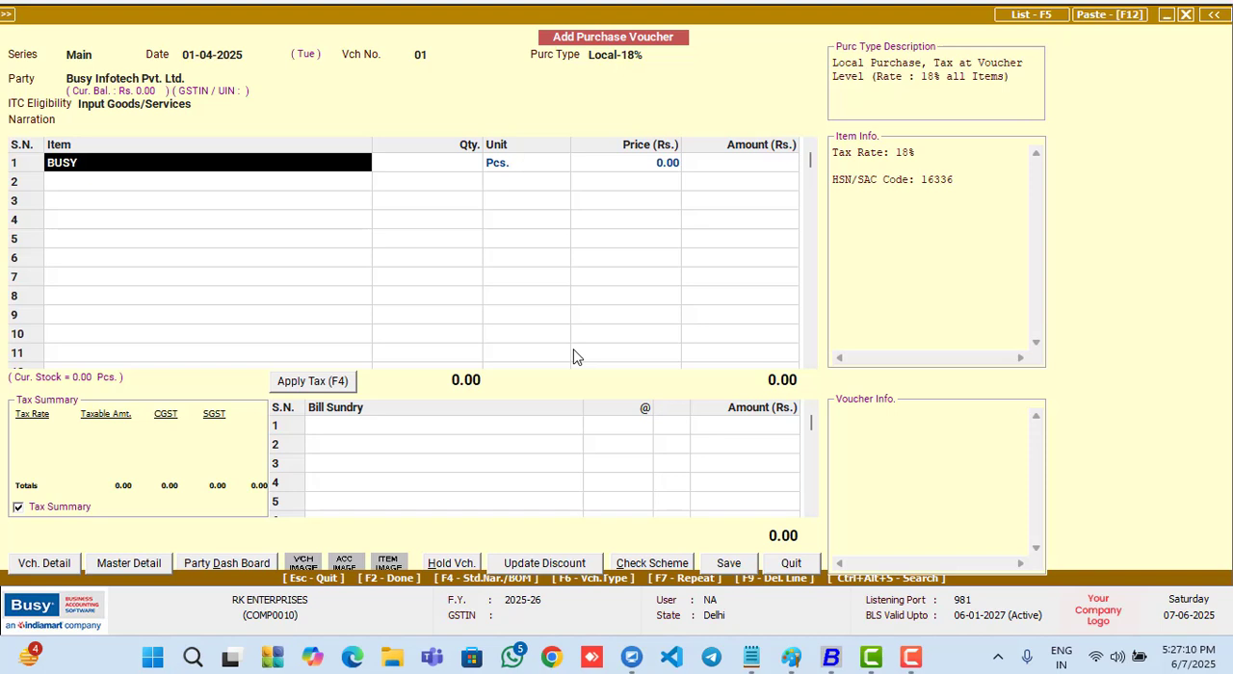
left_click(910, 661)
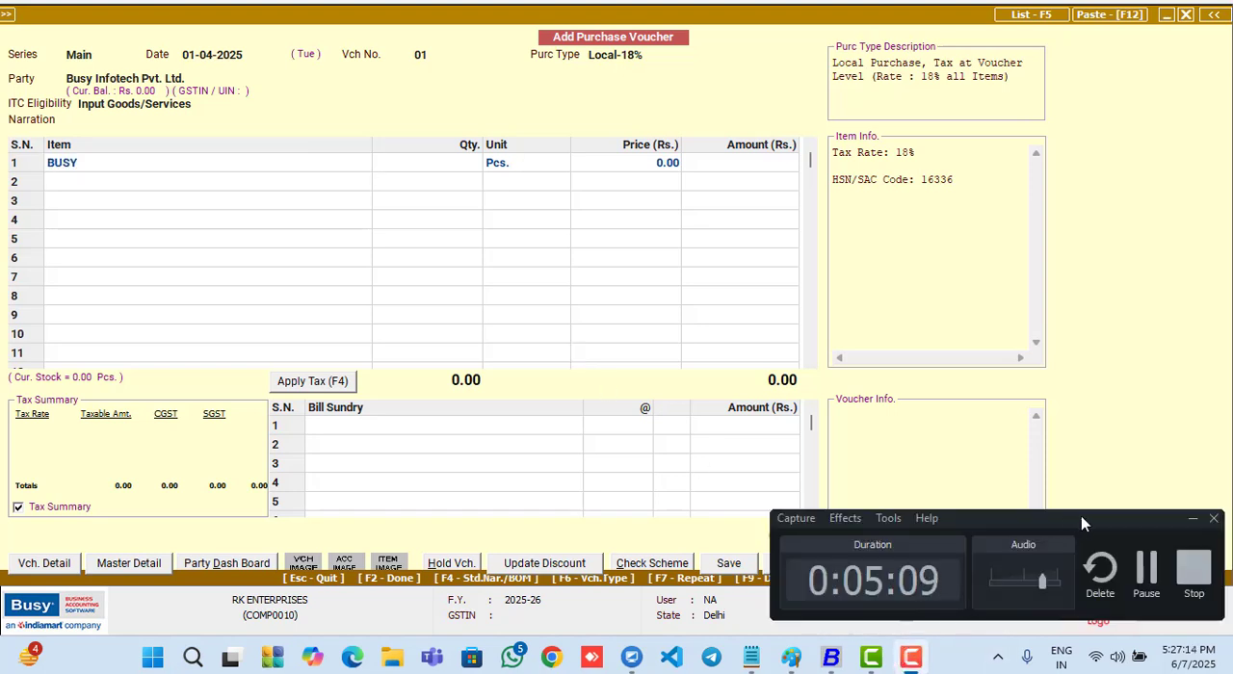
left_click(1192, 518)
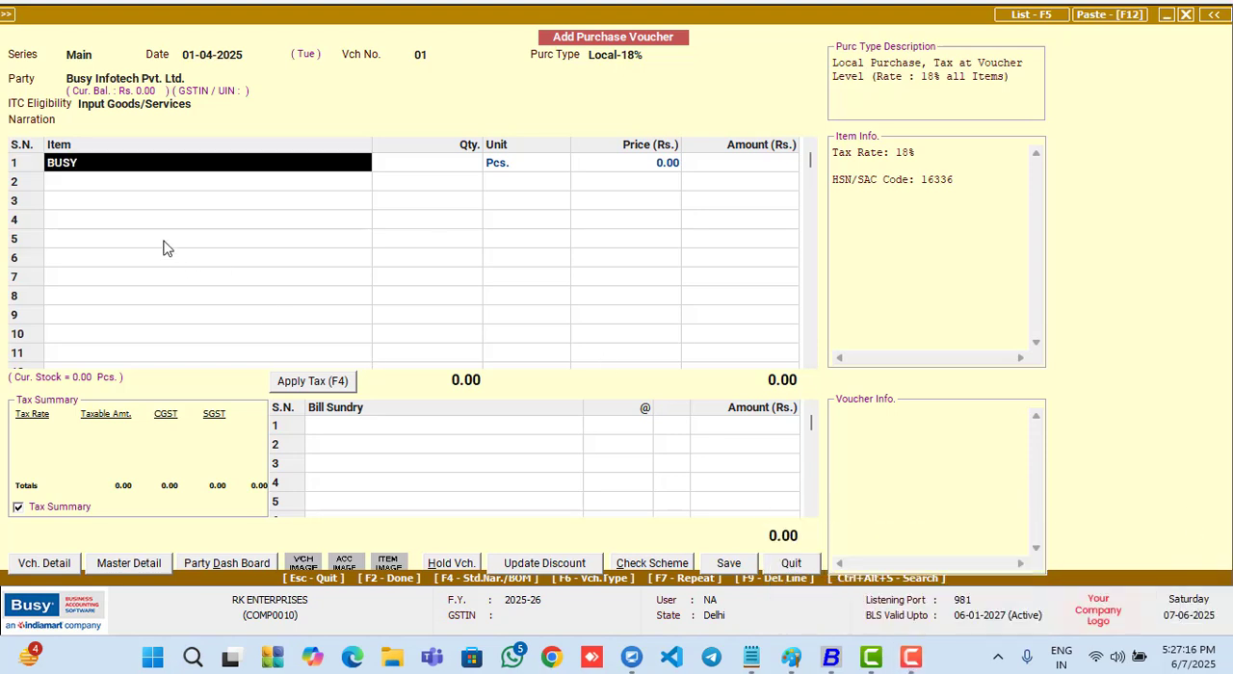
key("Escape")
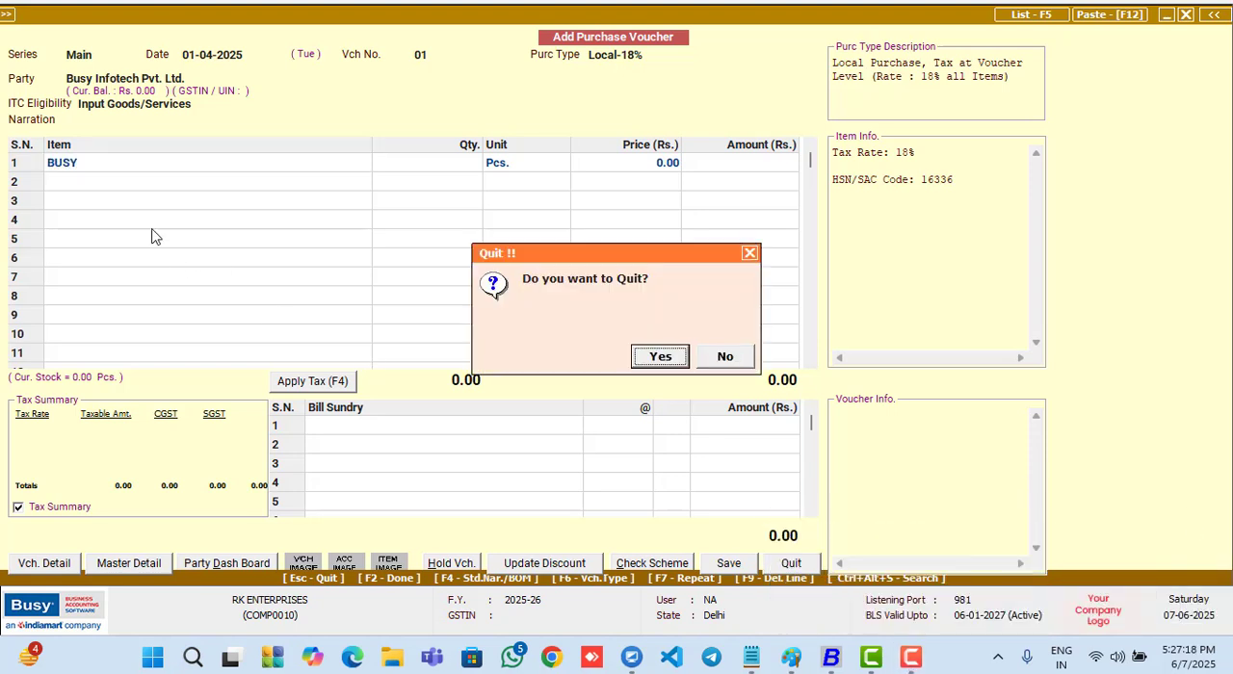
key("Return")
- Start a fresh purchase voucher in series Main dated 01-04-2025, with voucher number 01 and purchase type Local-18%
key("Return")
key("Return")
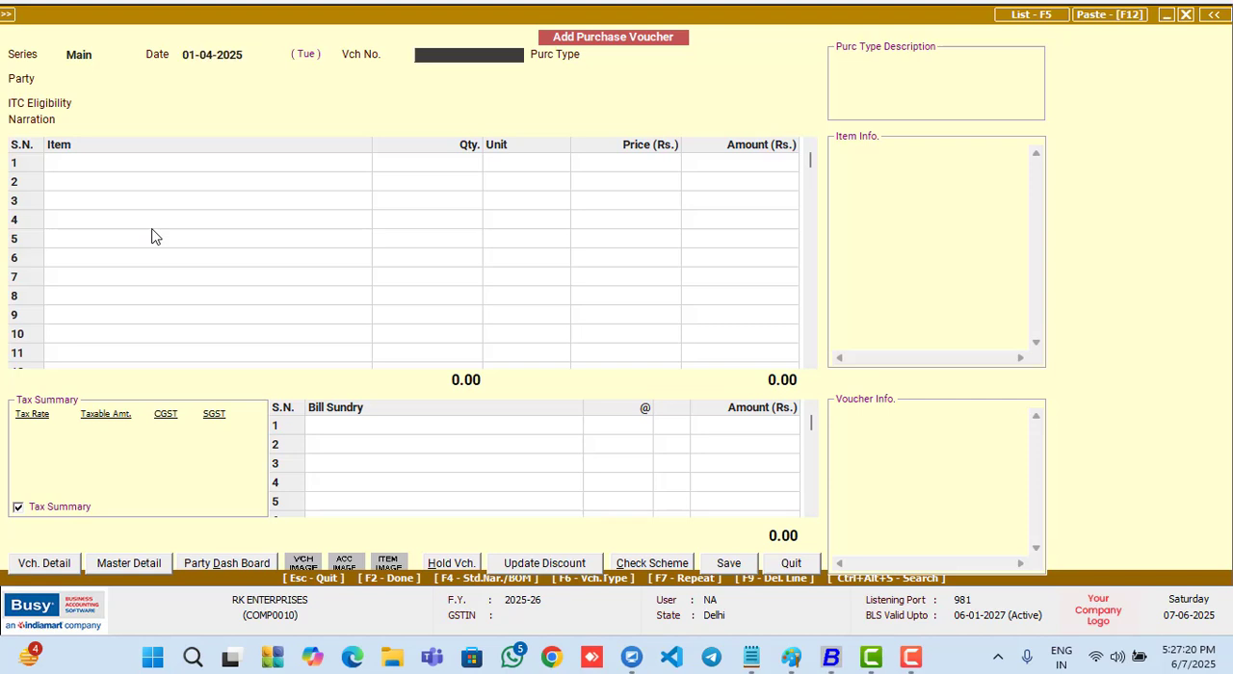
type("01\\")
key("BackSpace")
key("Return")
key("l")
key("Down")
- Select Busy Infotech Pvt. Ltd. as party with ITC eligibility Input Goods/Services, and pick the items from pending quotation 01
key("Return")
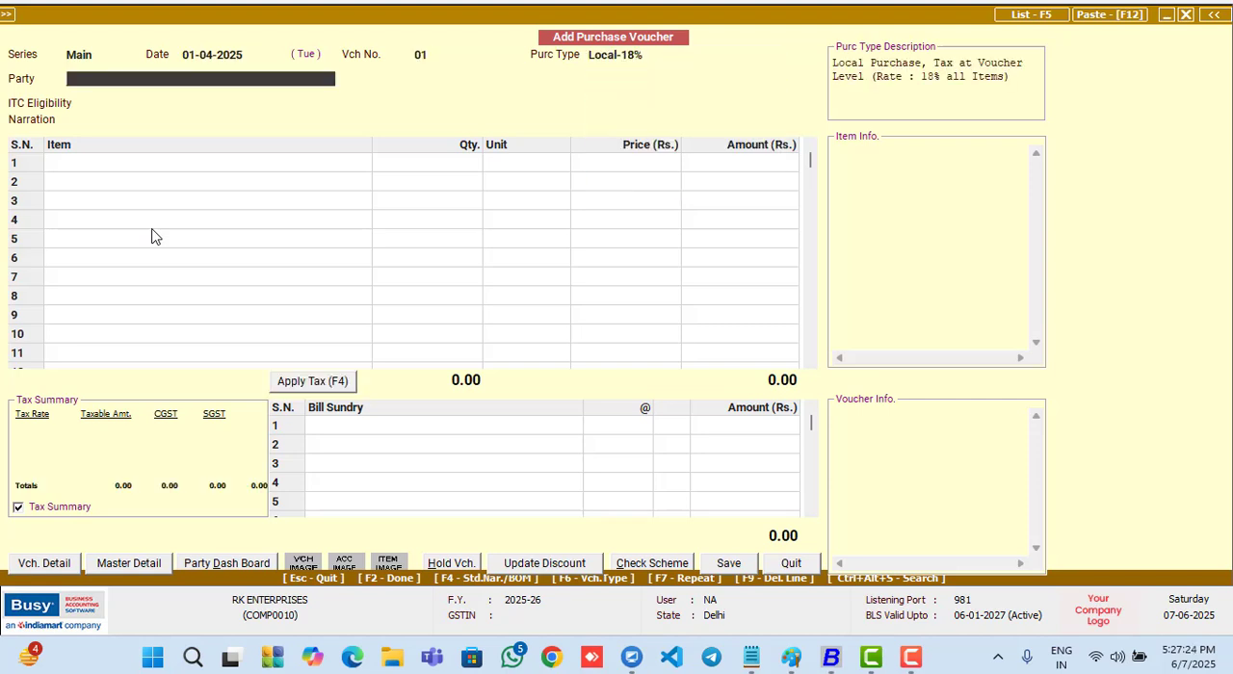
key("Return")
key("Left")
key("Return")
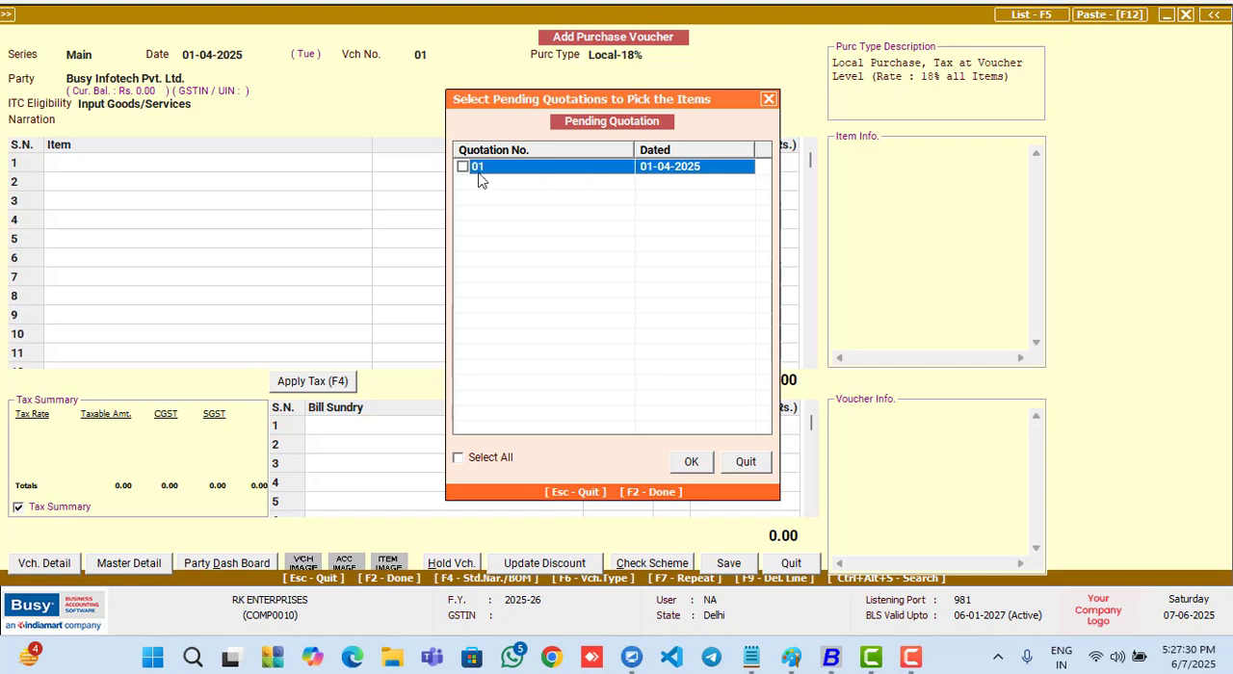
left_click(463, 167)
left_click(698, 465)
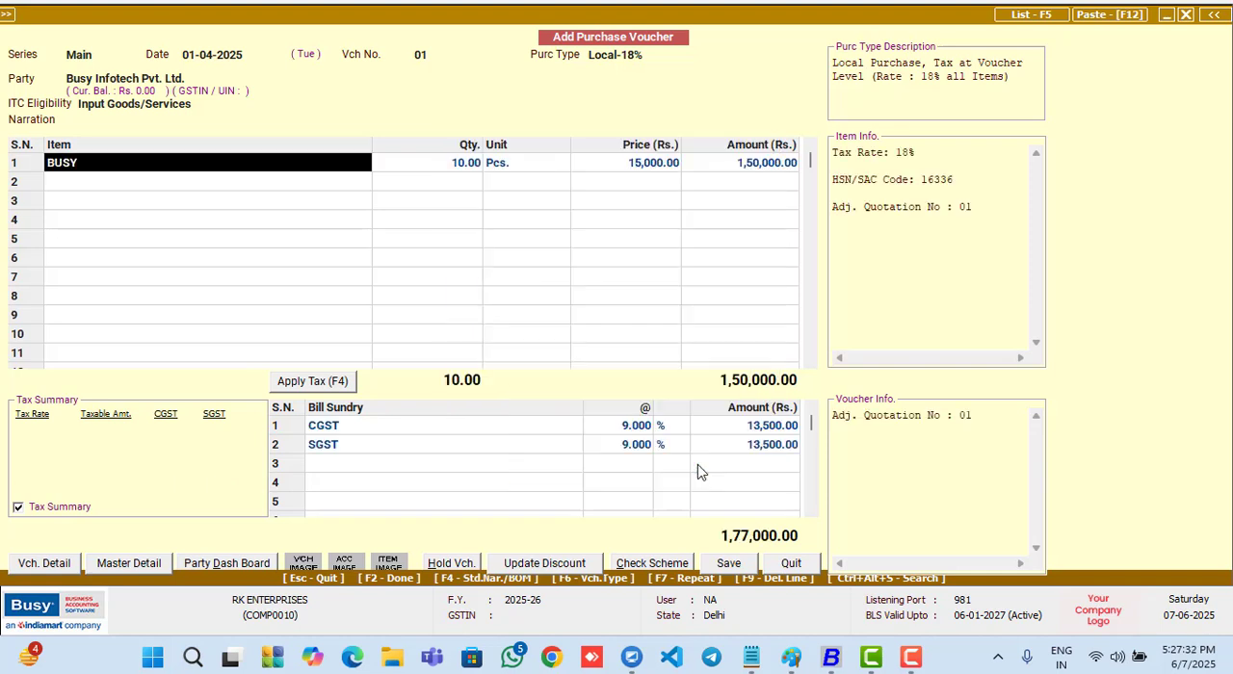
- Set the quantity of the BUSY item in the purchase voucher to 5 Pcs
left_click(443, 166)
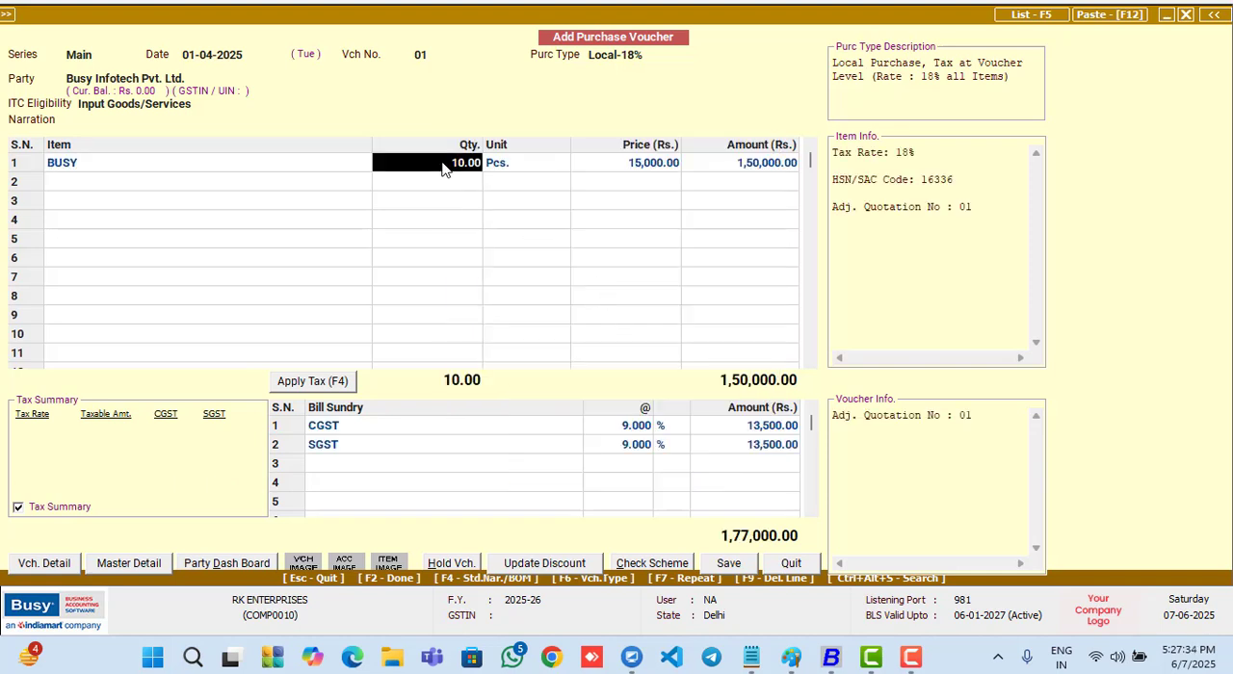
type("5")
key("Return")
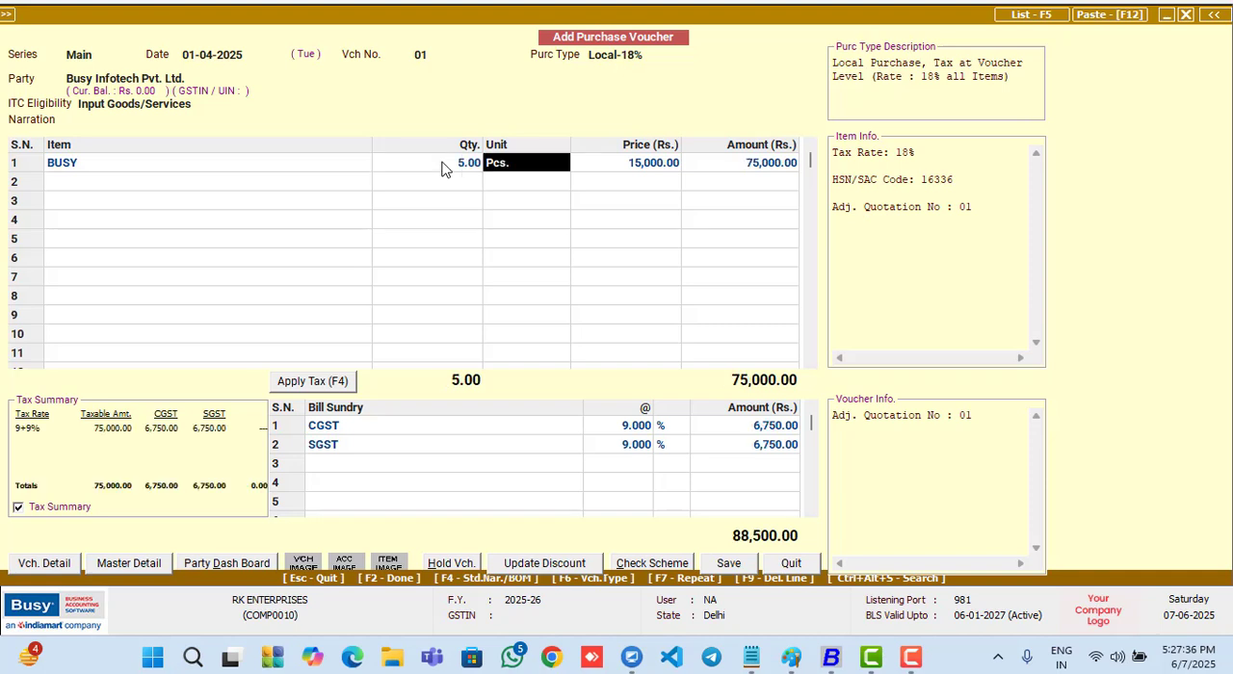
- Save the purchase voucher with purchase bill number 01 dated 01-04-2025 in the GST reporting details, and quit voucher entry
left_click(729, 563)
key("Left")
key("Return")
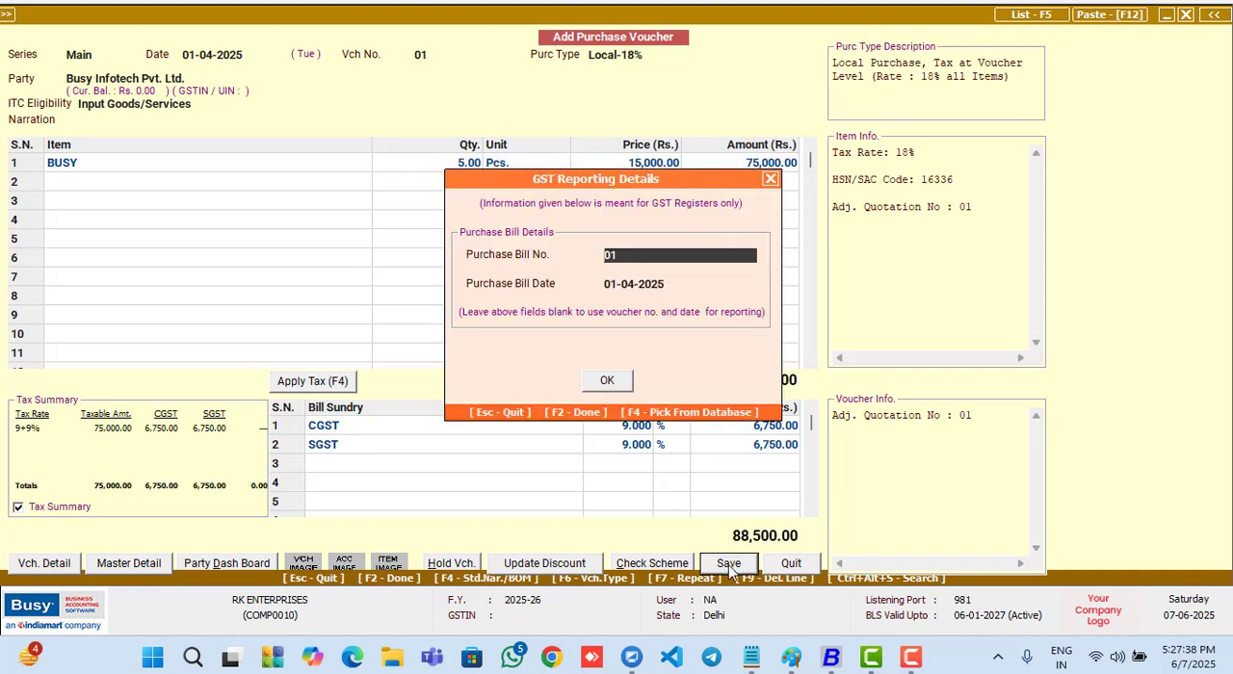
key("Return")
key("Return")
key("Return")
key("Escape")
key("Return")
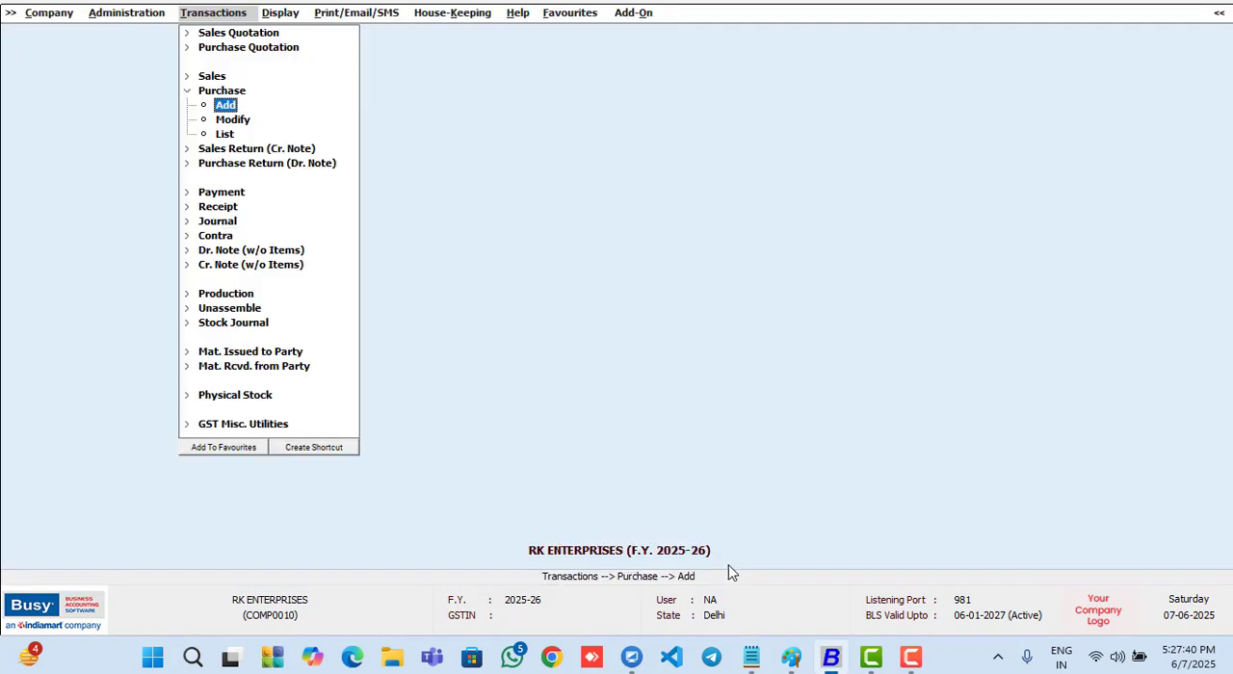
- Open the Quotation-wise Statement for purchase quotations
key("Escape")
key("Right")
key("Left")
key("Left")
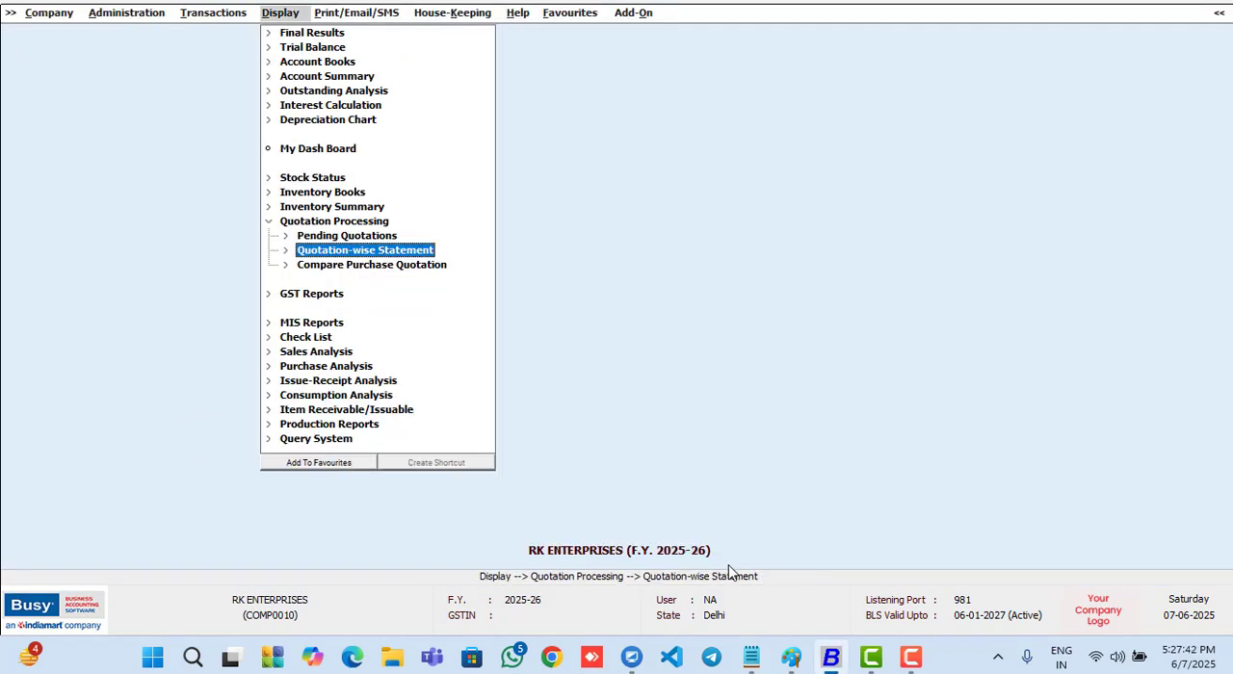
key("Left")
key("Left")
key("Right")
key("Right")
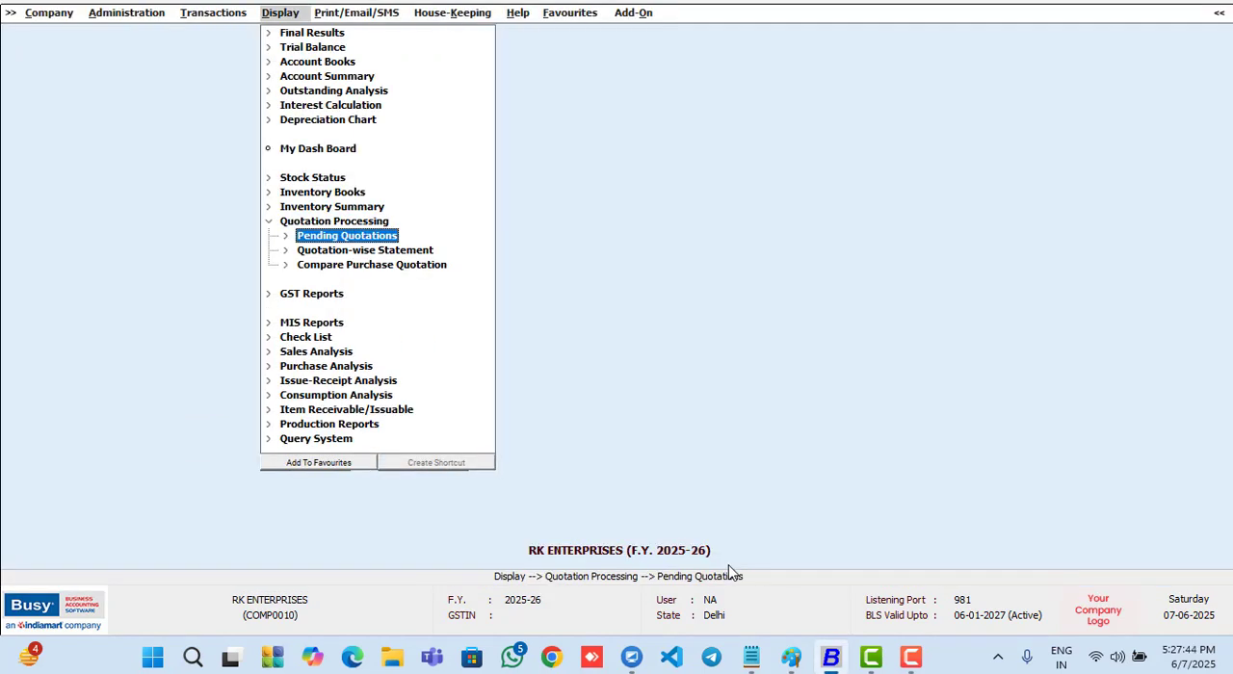
key("Right")
key("Right")
key("Down")
key("Left")
key("Left")
key("Down")
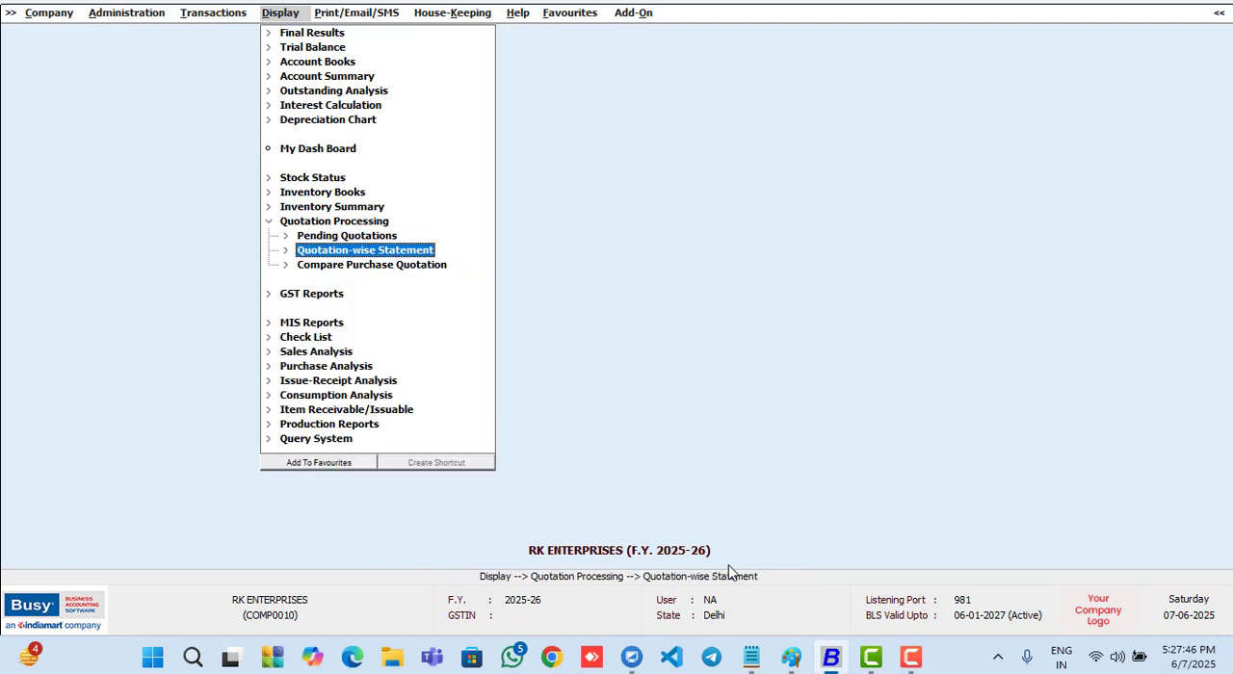
key("Right")
key("Right")
key("Return")
key("Escape")
key("Down")
key("Return")
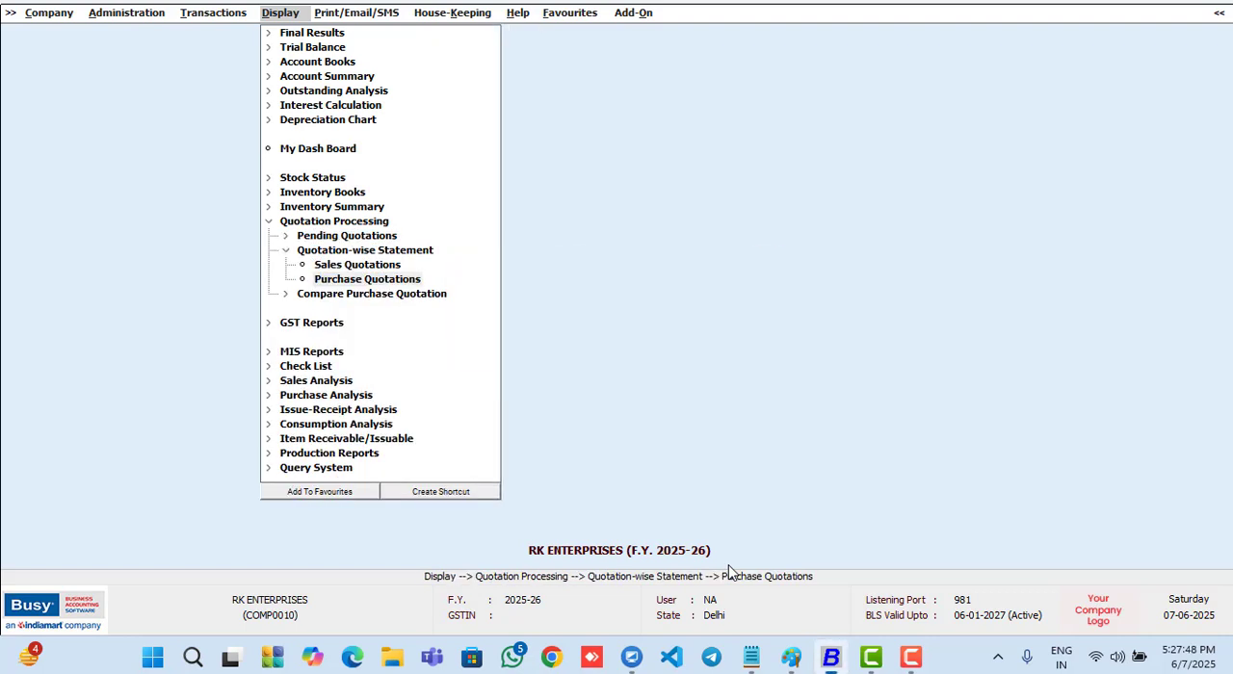
- Check the cleared and pending quantities in the purchase quotation report for 01-04-2025, and close it
key("F2")
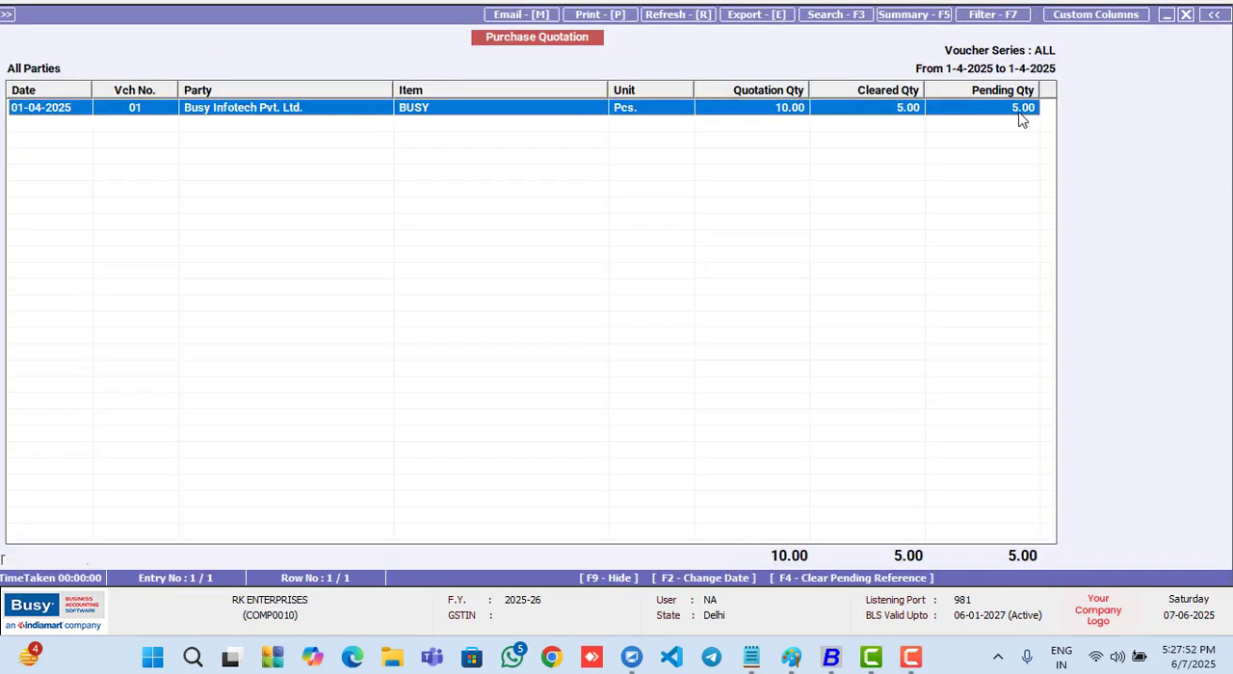
key("Escape")
key("Escape")
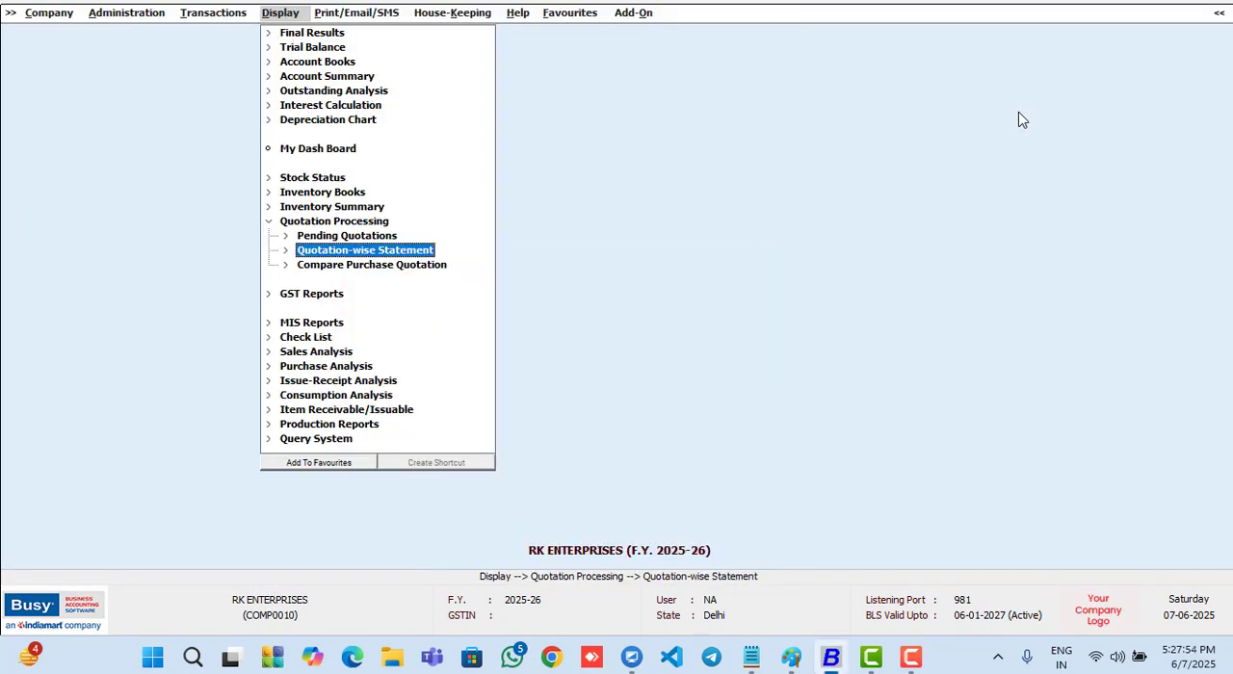
- Examine the stock status of the BUSY and DEMO items in the General group at the end of 01-04-2025, and close it
key("alt+s")
key("F2")
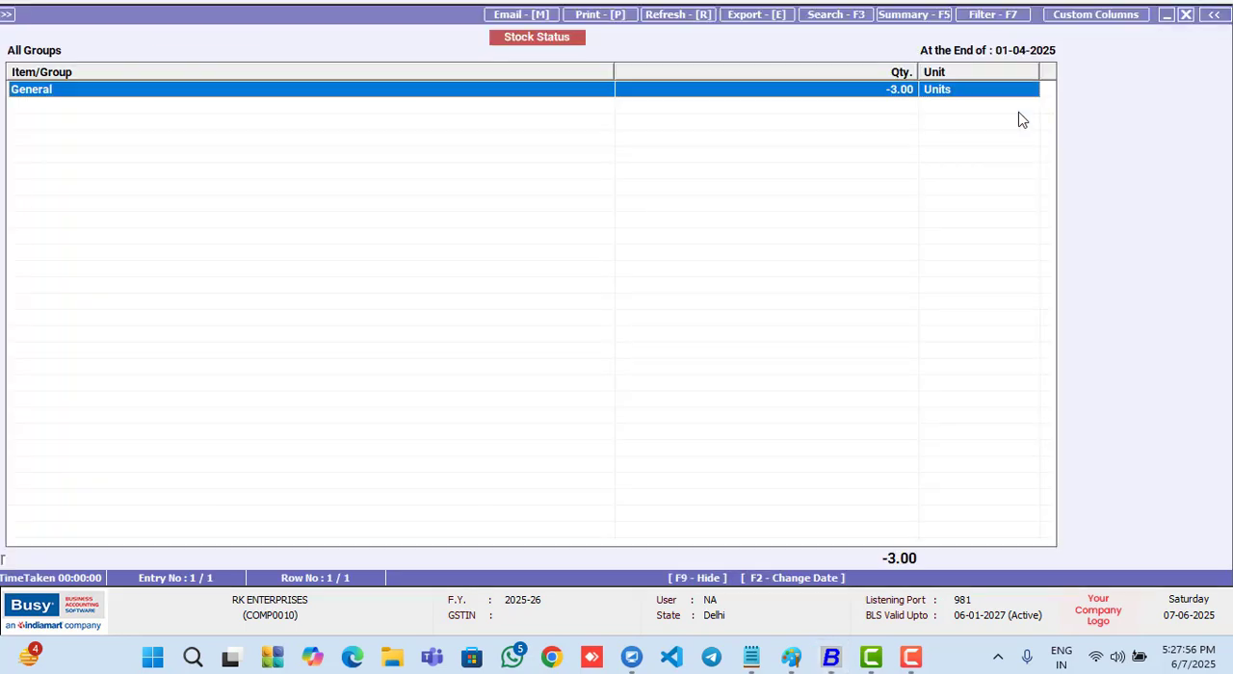
key("Return")
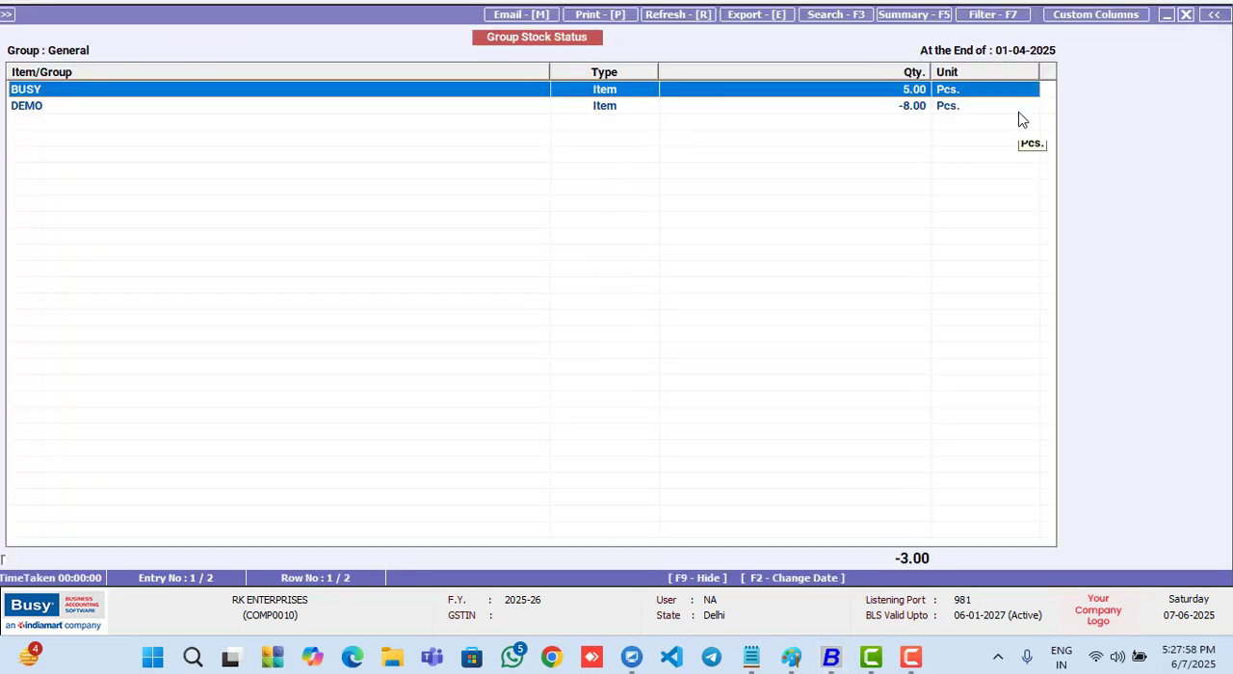
key("Down")
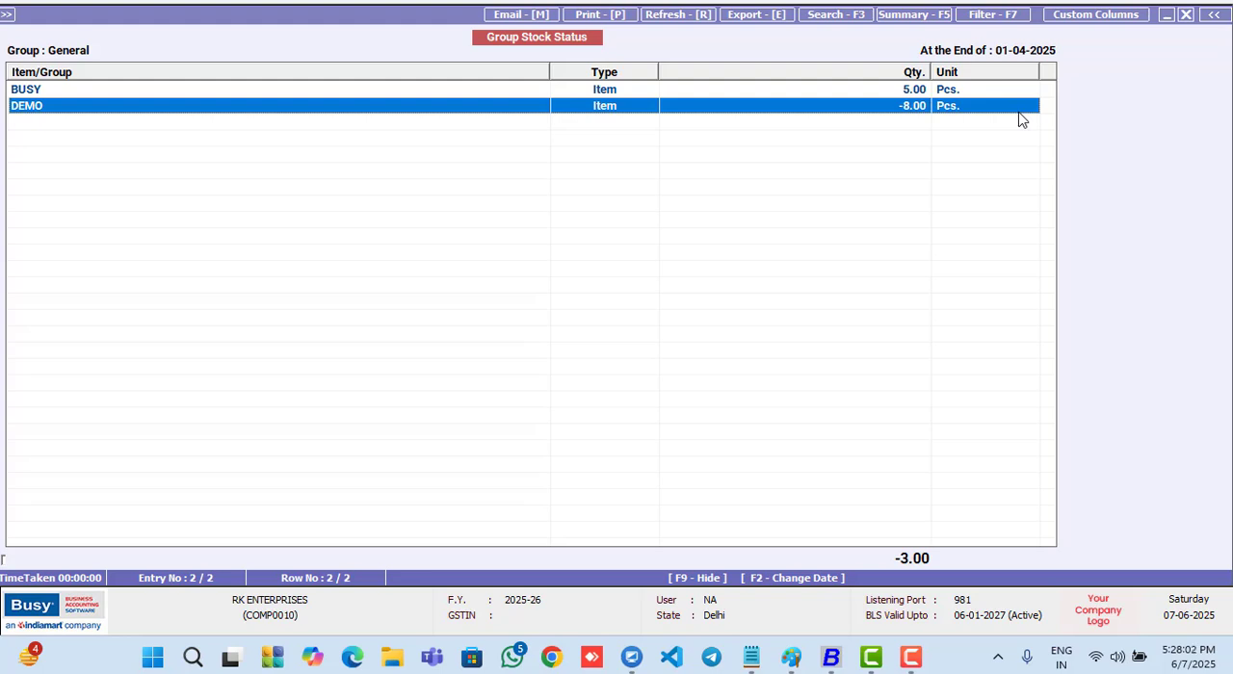
key("Up")
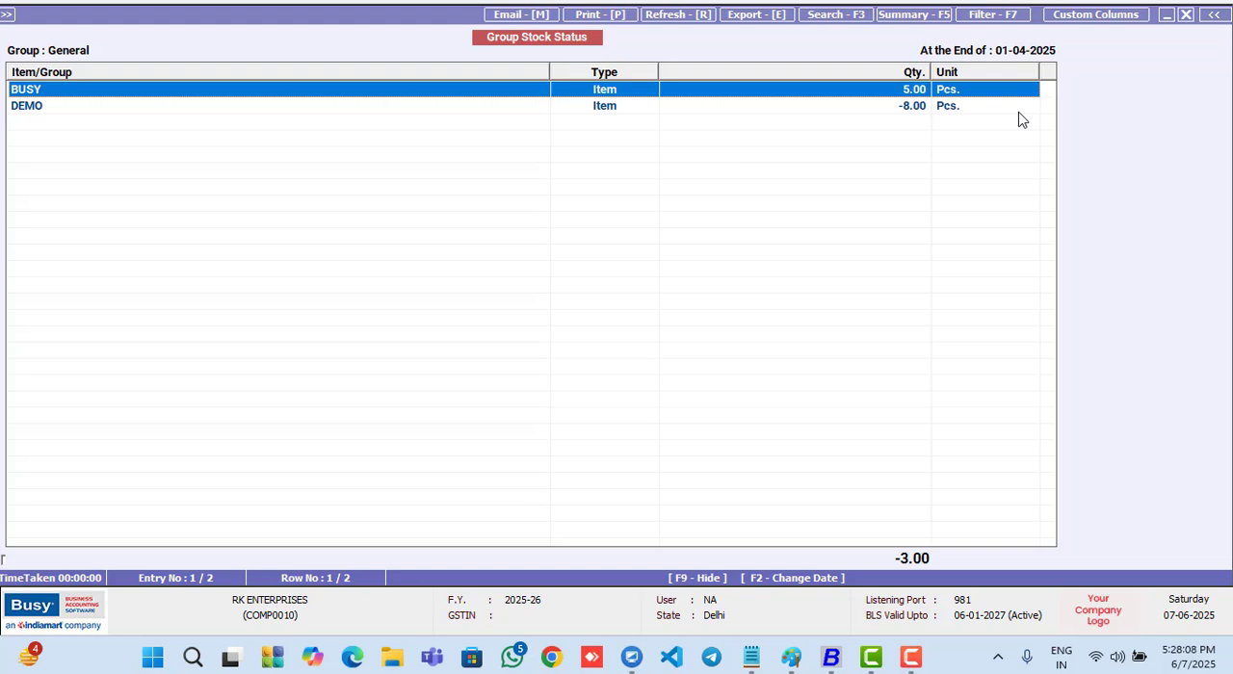
key("Escape")
key("Escape")
key("Escape")
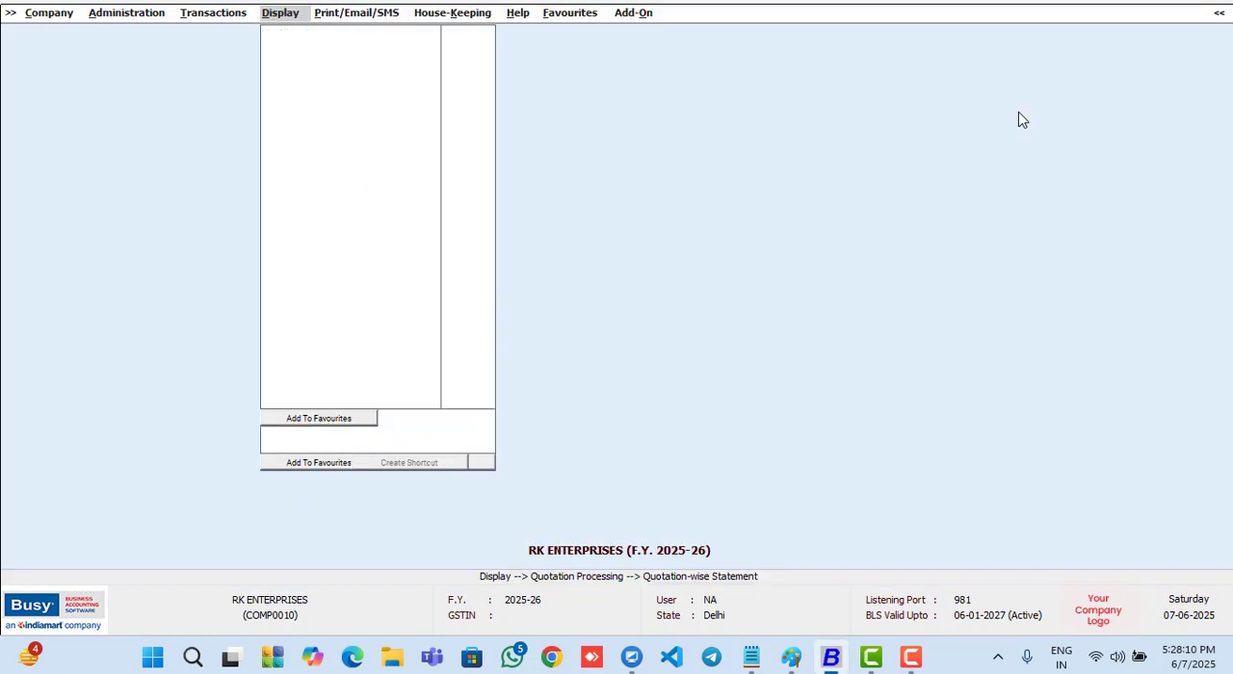
key("Escape")
key("Left")
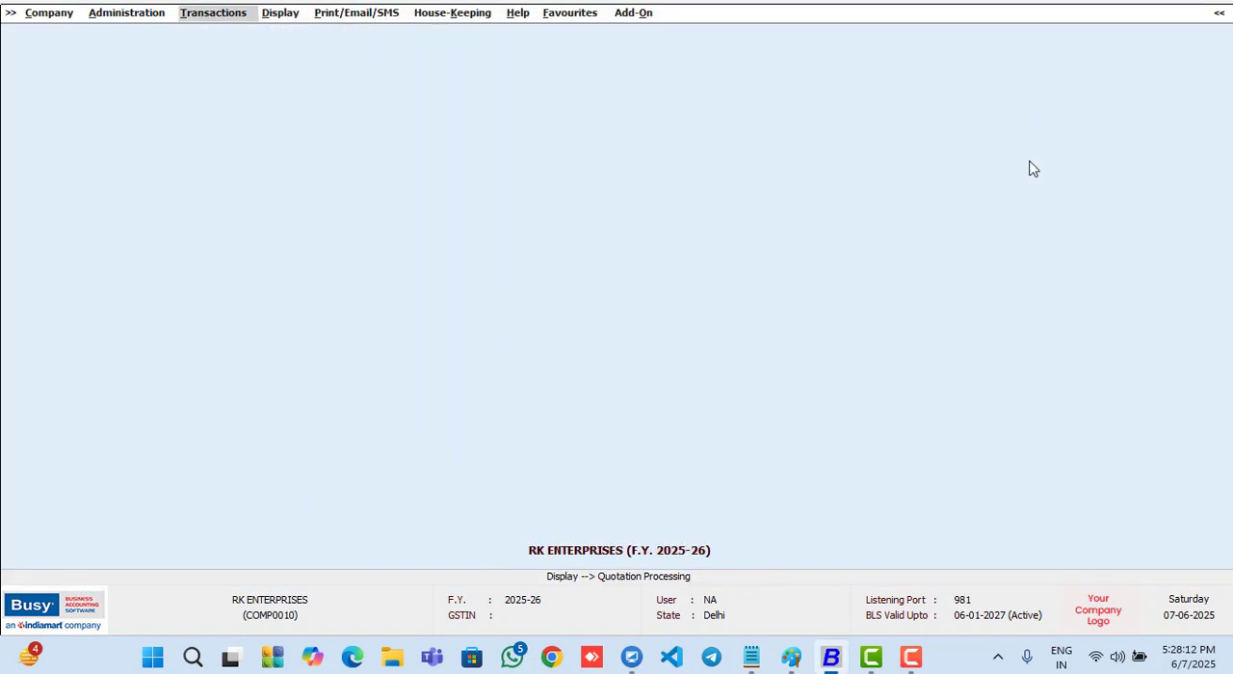